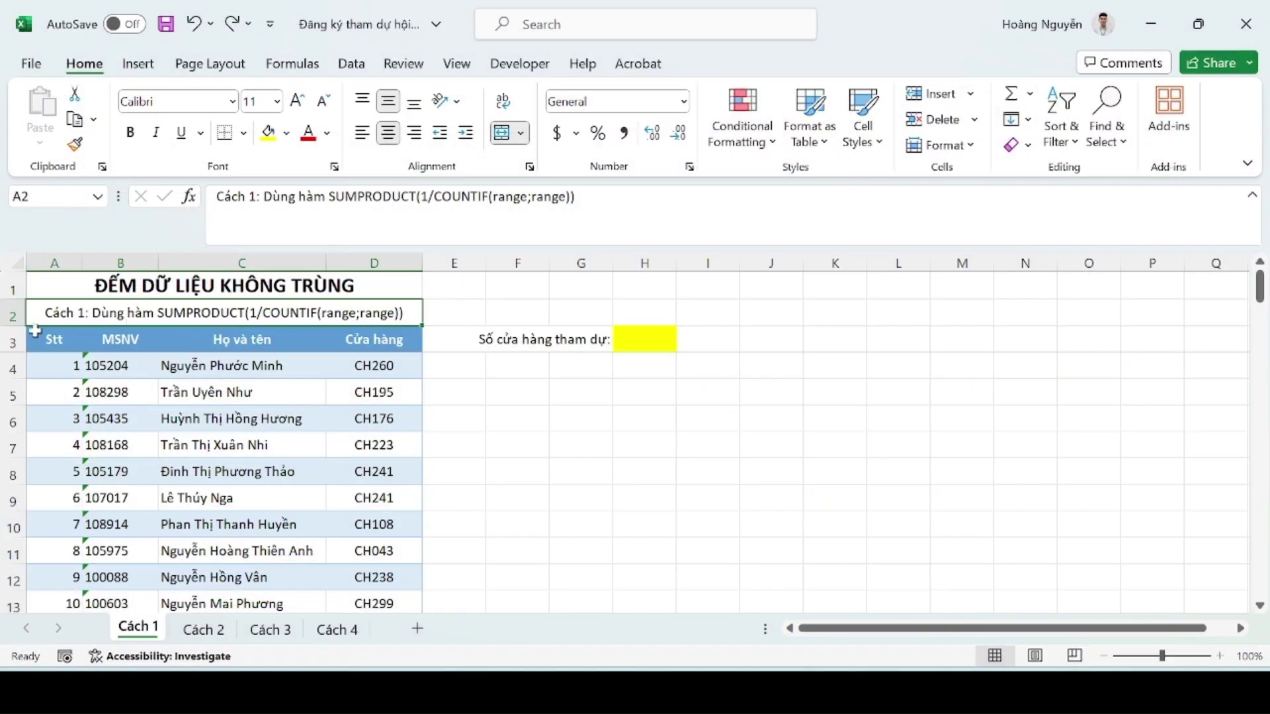
Step: Inspect the table header, the store codes in D4:D92 and the yellow answer cell H3
left_click_drag(43, 339, 367, 339)
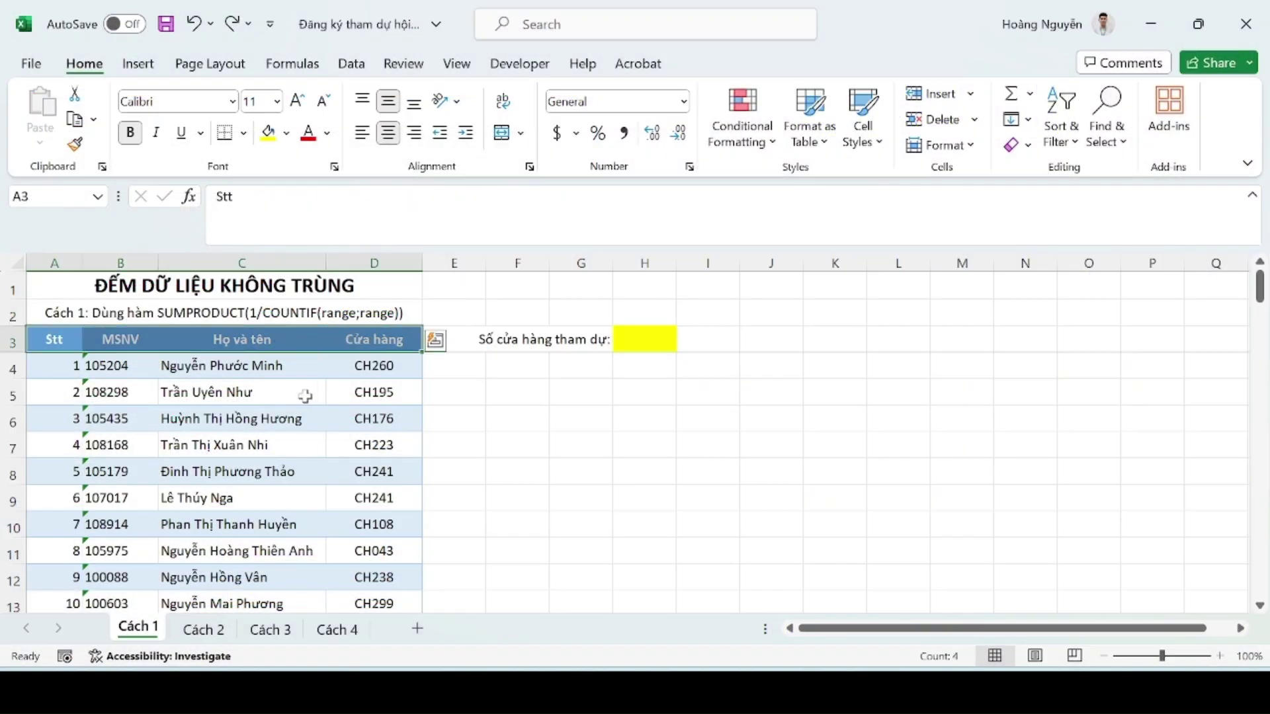
left_click(386, 418)
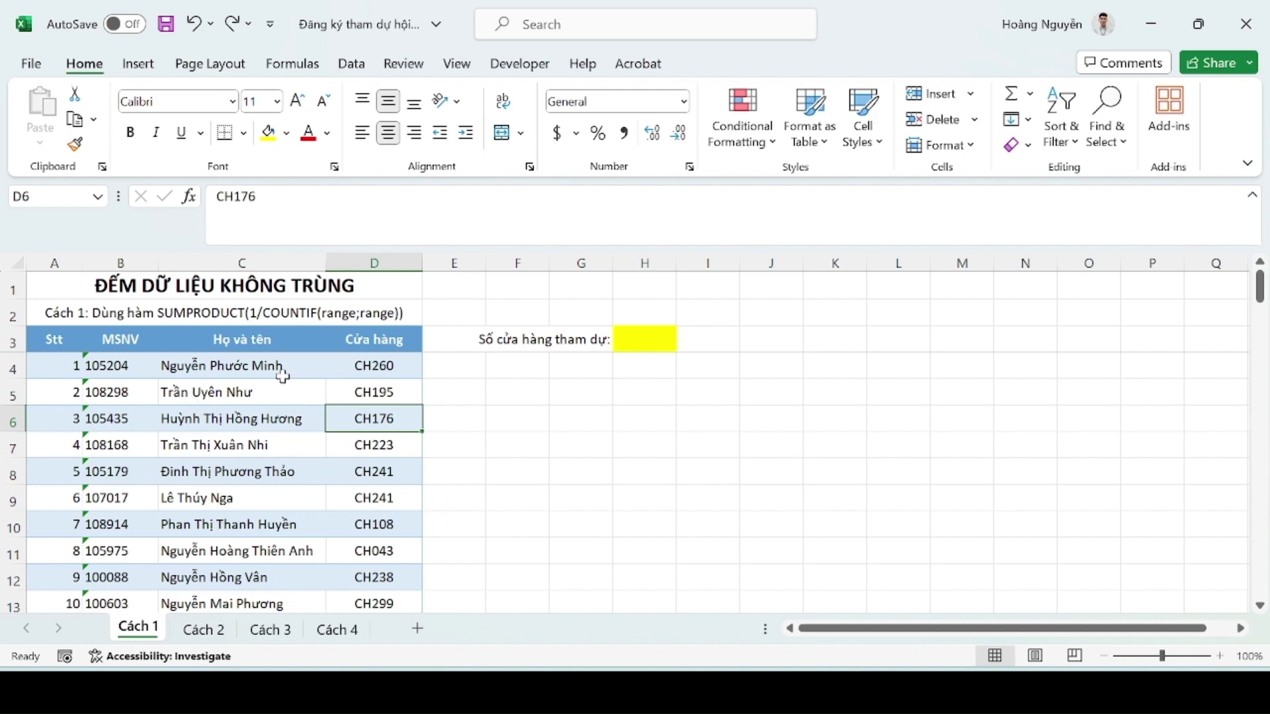
left_click(368, 361)
key("ctrl+shift+Down")
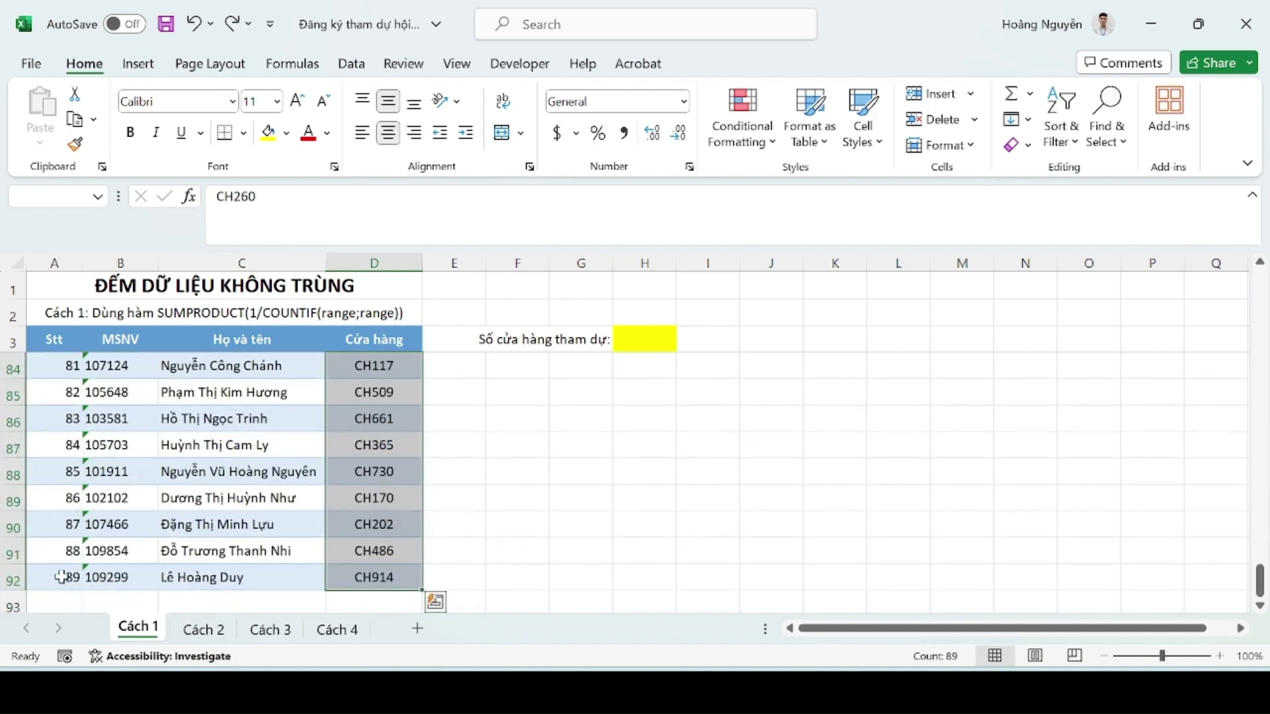
left_click(393, 341)
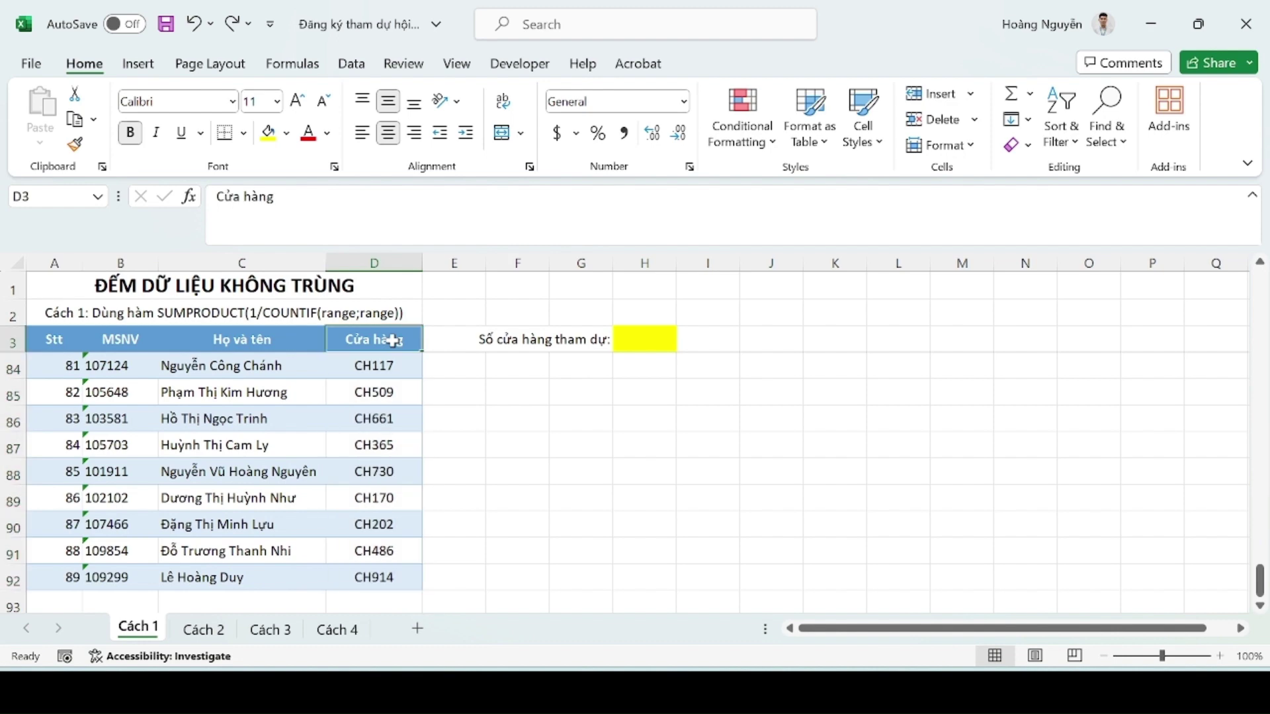
key("Down")
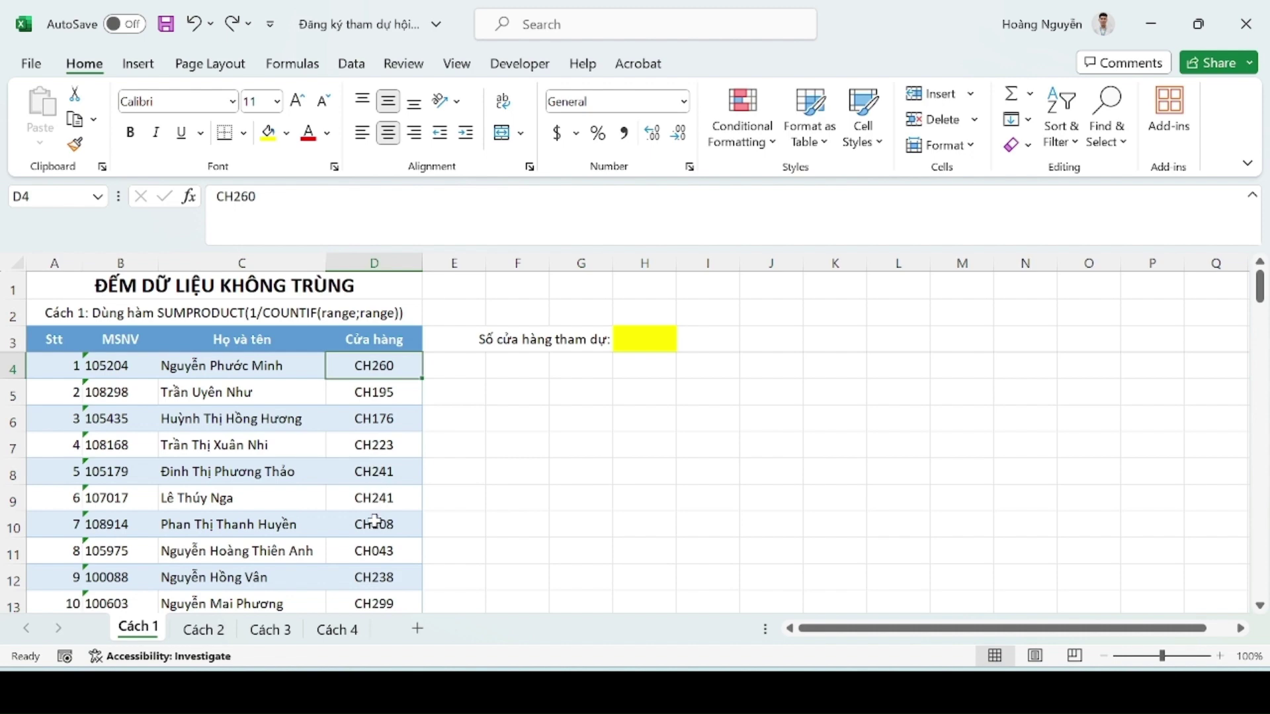
left_click(641, 345)
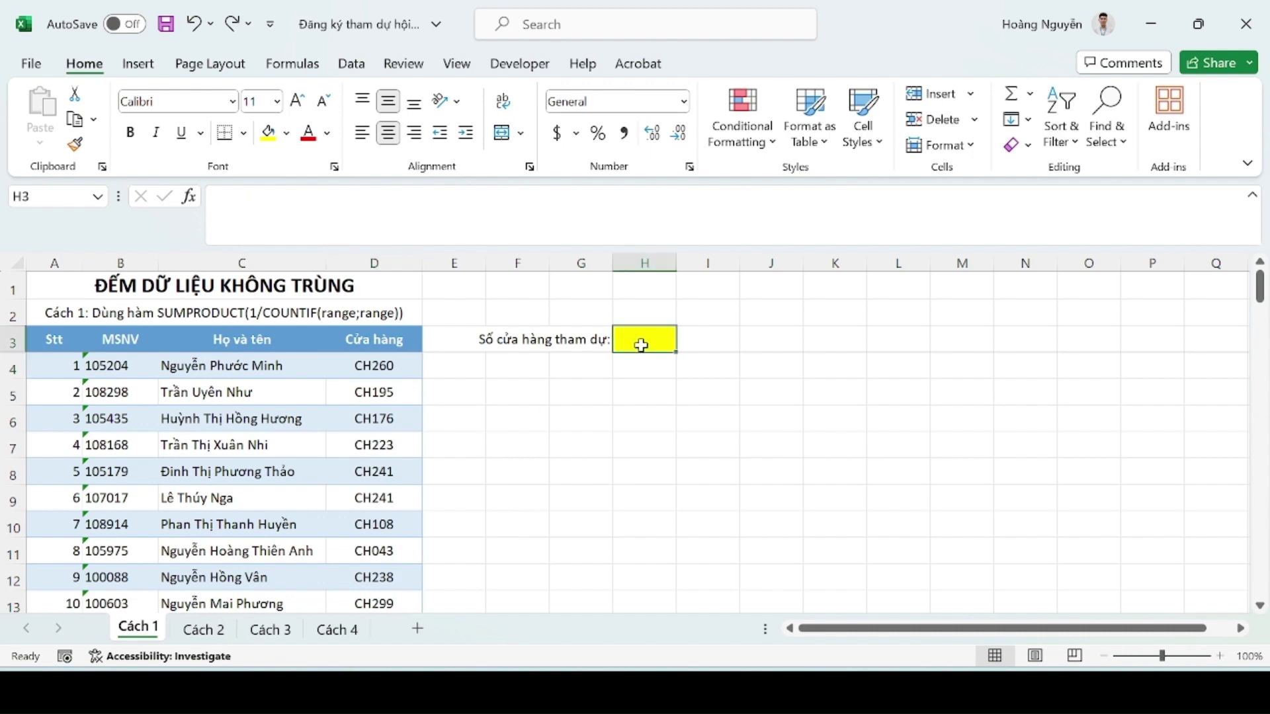
left_click_drag(367, 365, 359, 601)
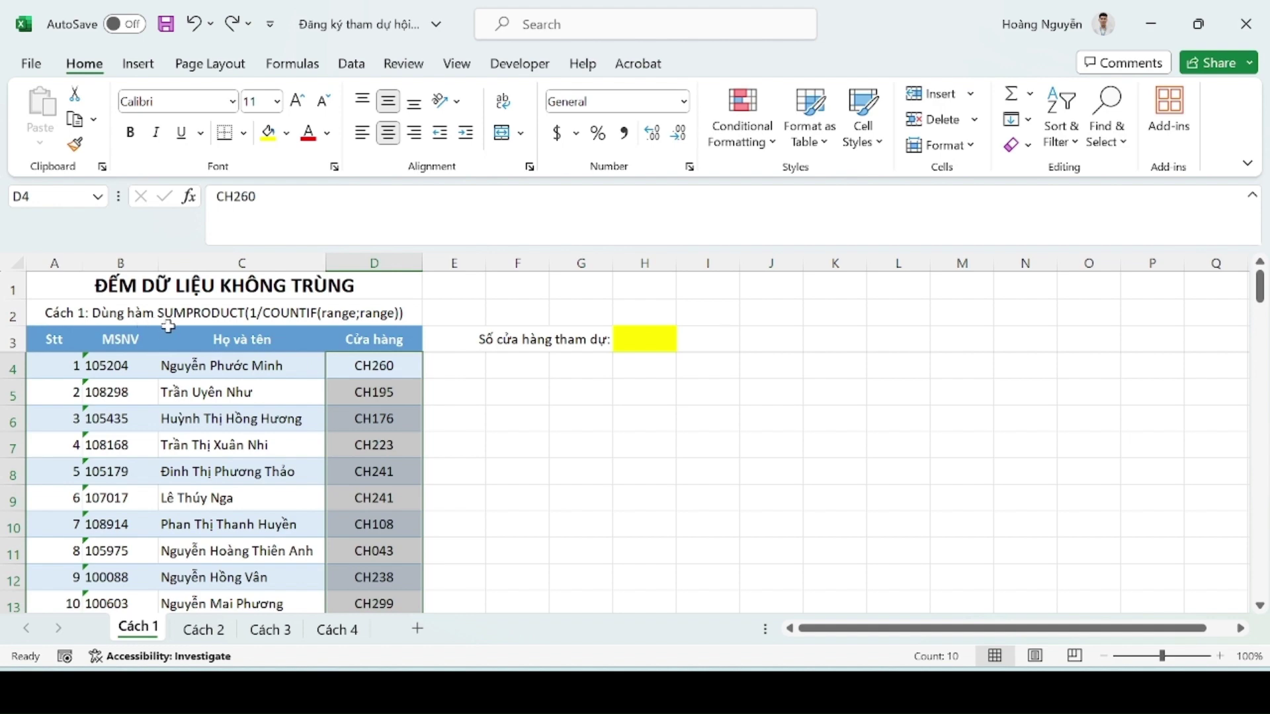
Step: Enter =COUNTIF($D$4:$D$92,$D$4:$D$92) in E4 to count each store code's occurrences
left_click(445, 362)
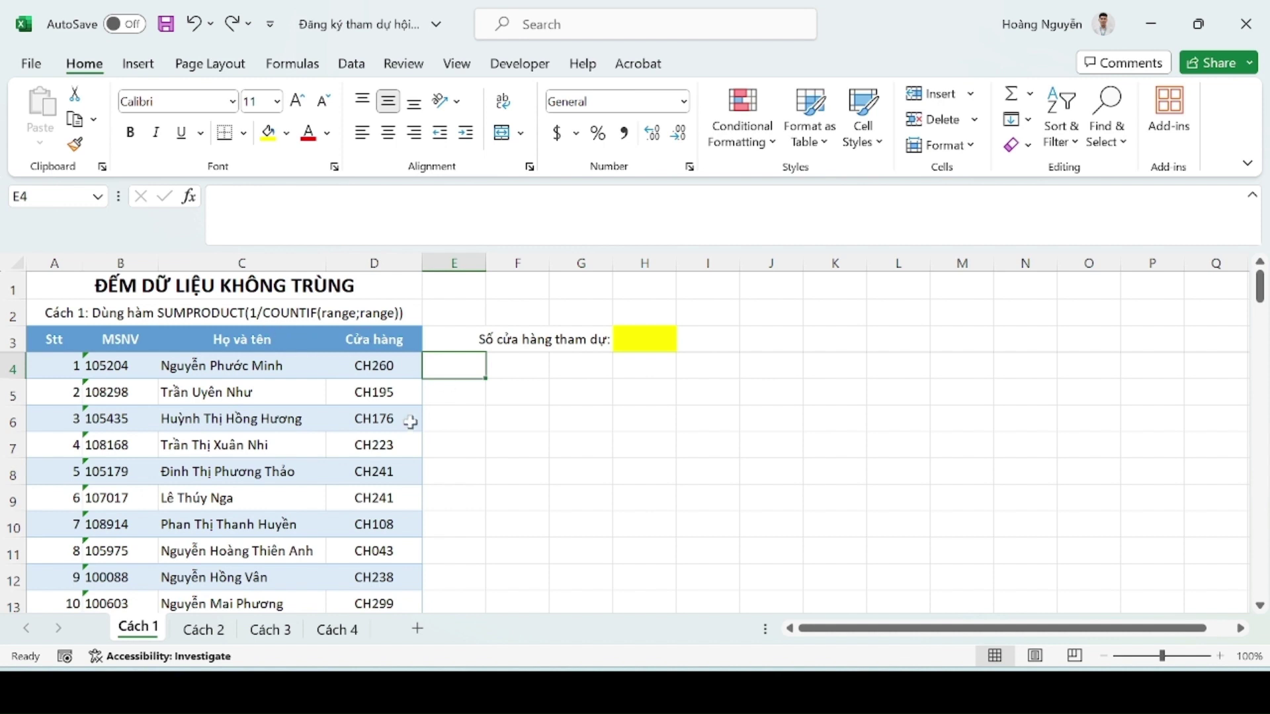
type("=countif(")
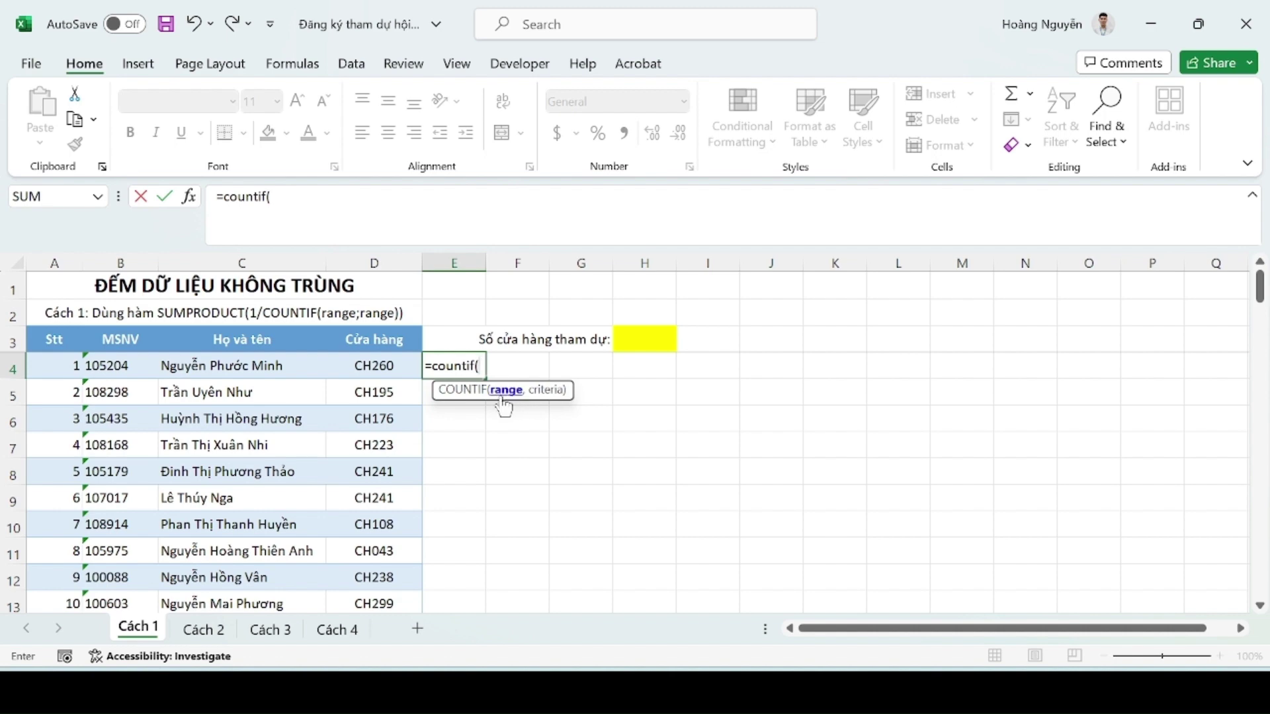
left_click(388, 367)
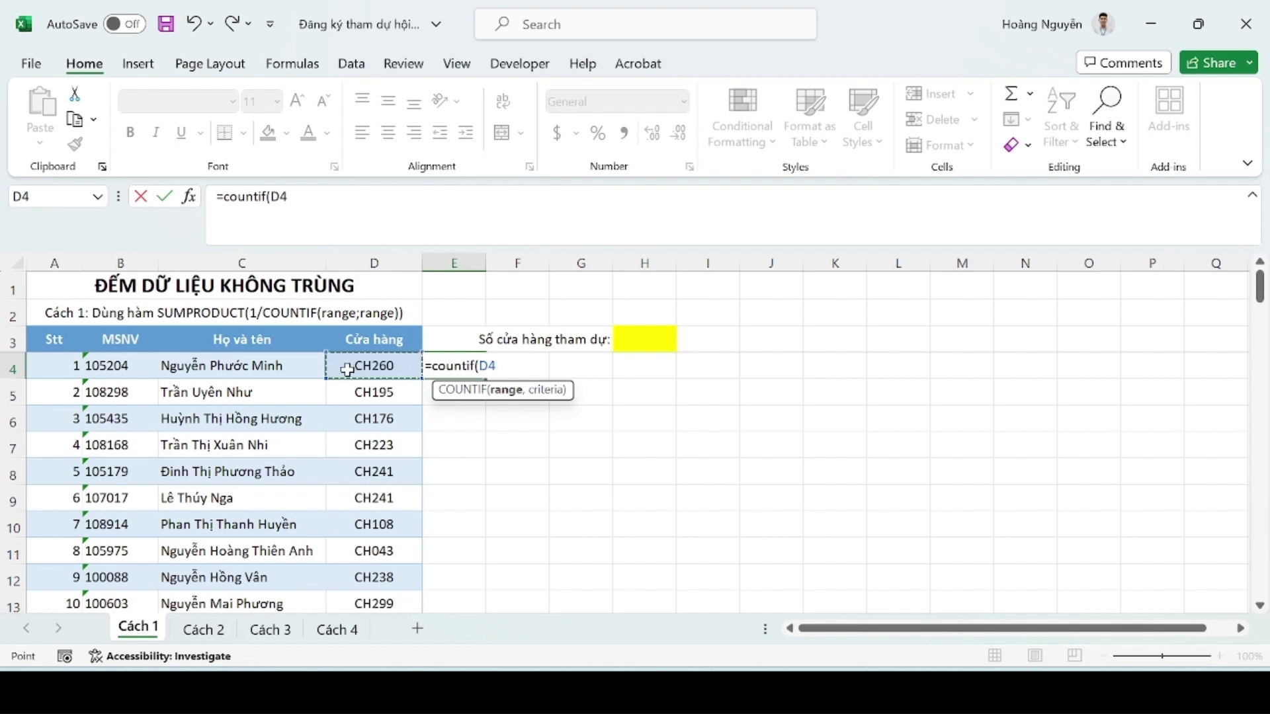
key("ctrl+shift+Down")
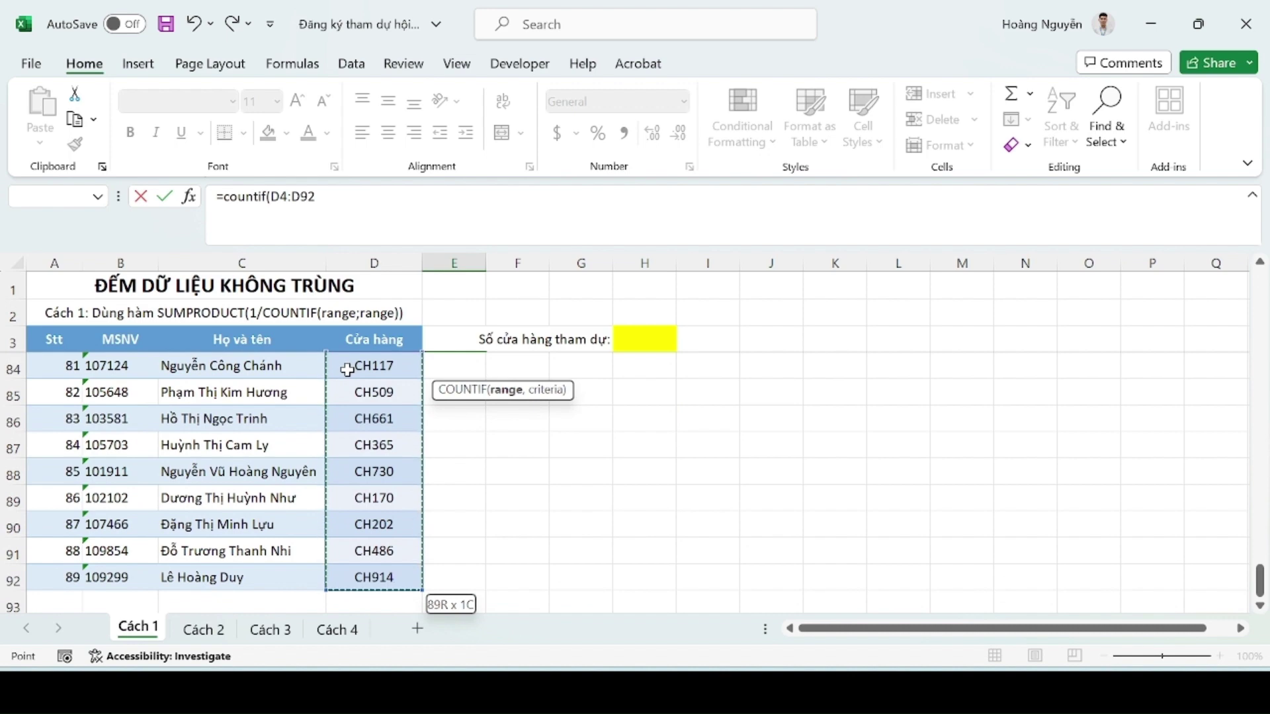
key("F4")
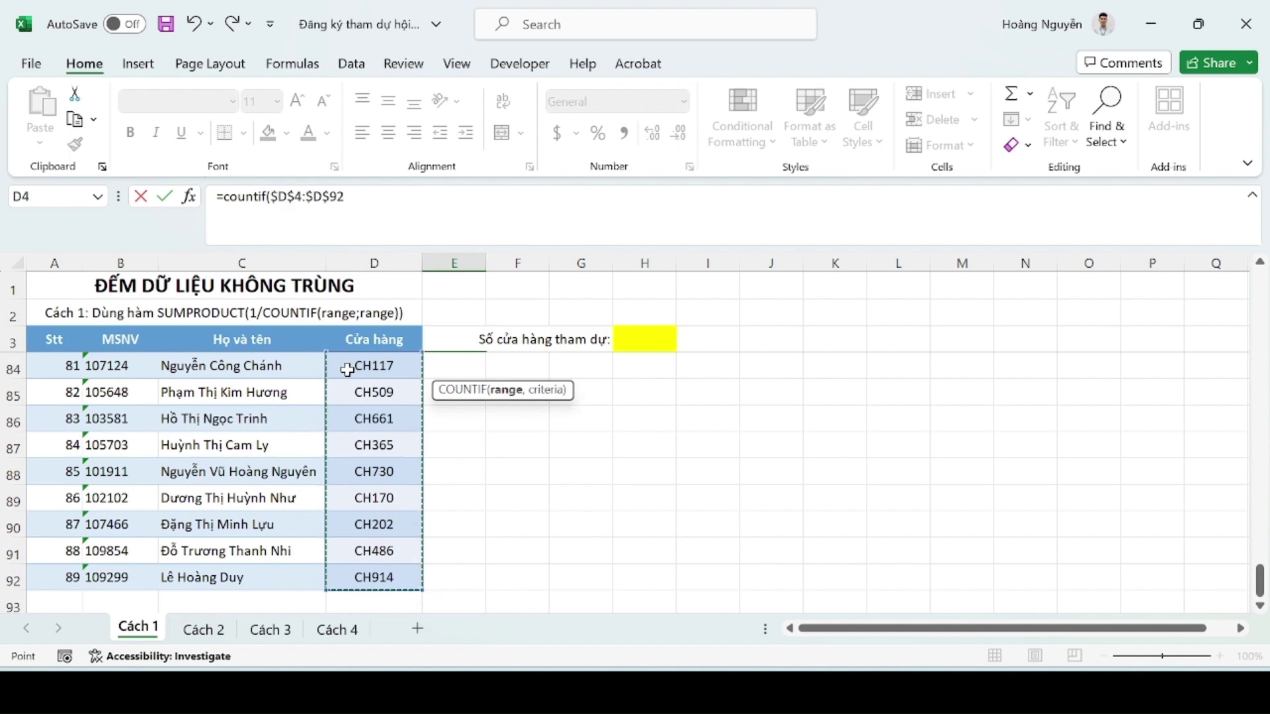
type(",")
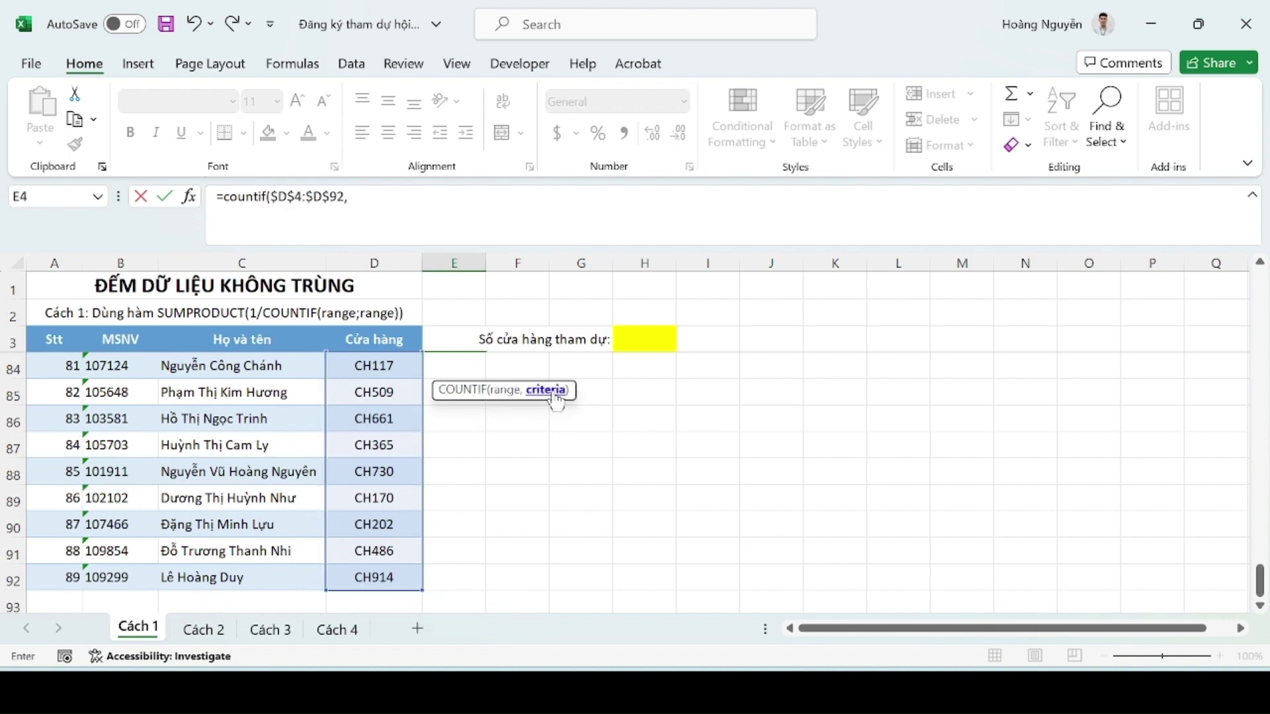
left_click(385, 338)
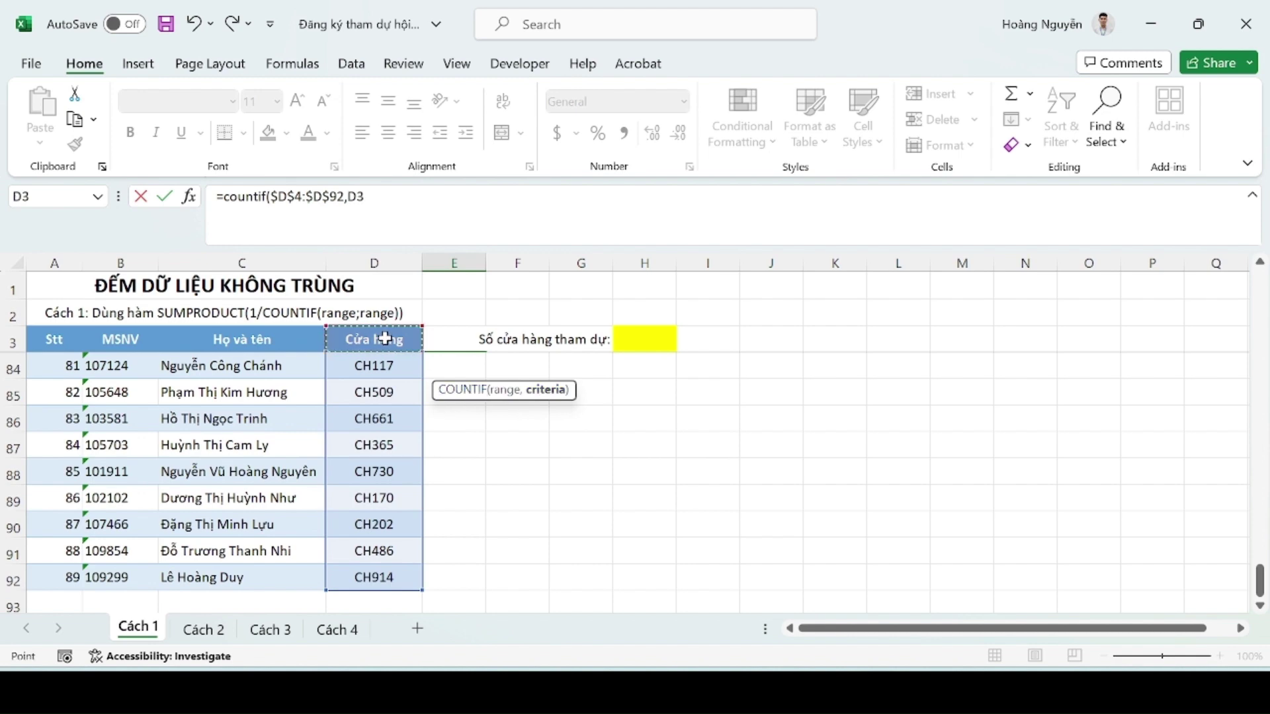
key("Down")
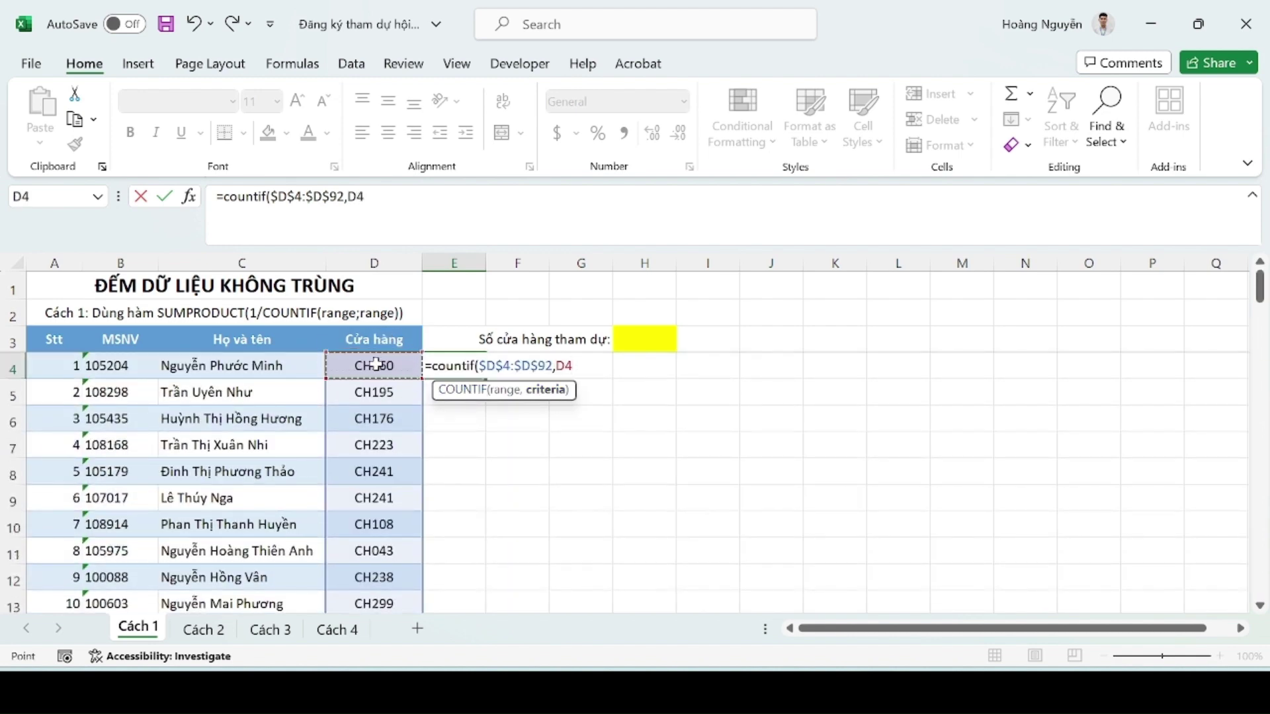
key("ctrl+shift+Down")
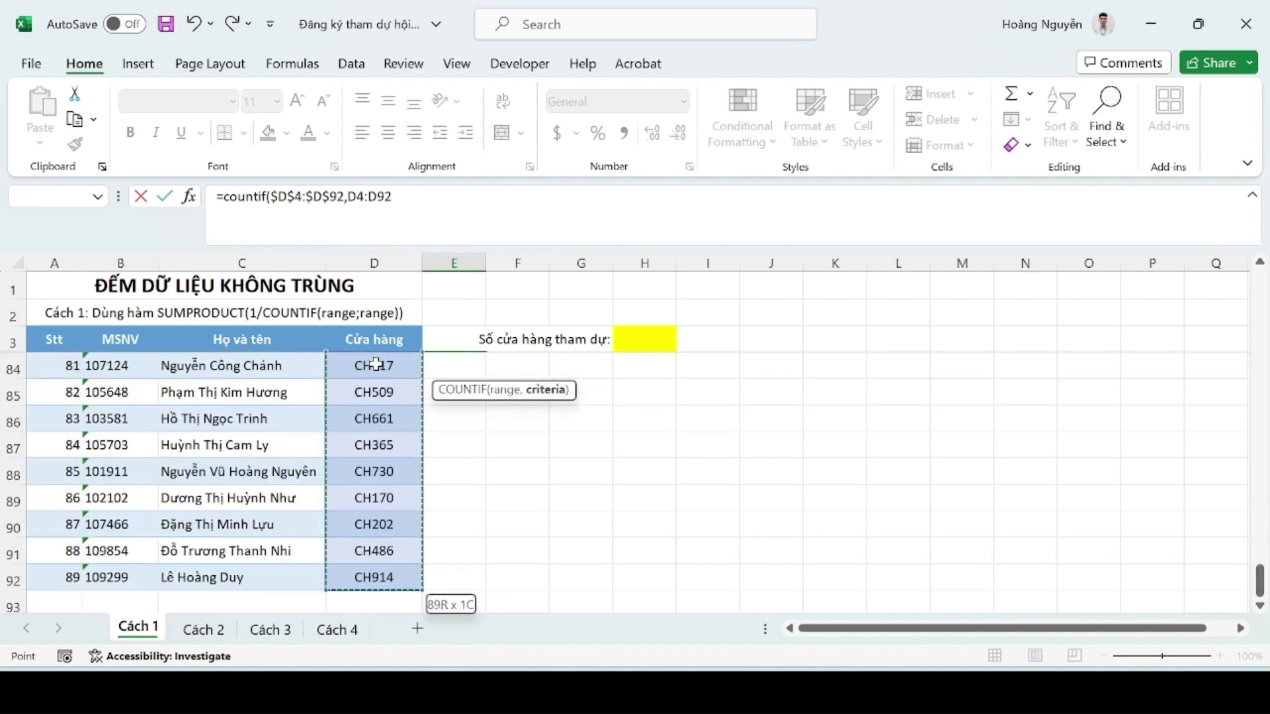
key("F4")
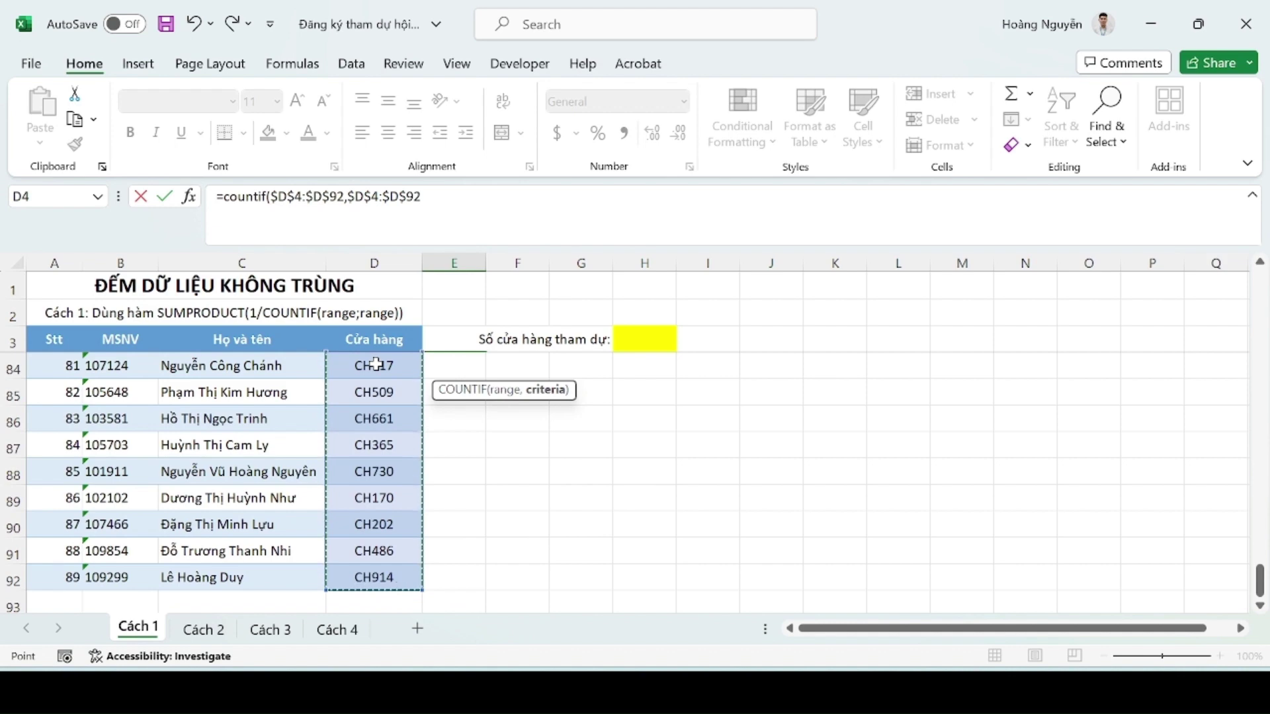
type(")")
key("Return")
scroll(397, 366, "up", 1)
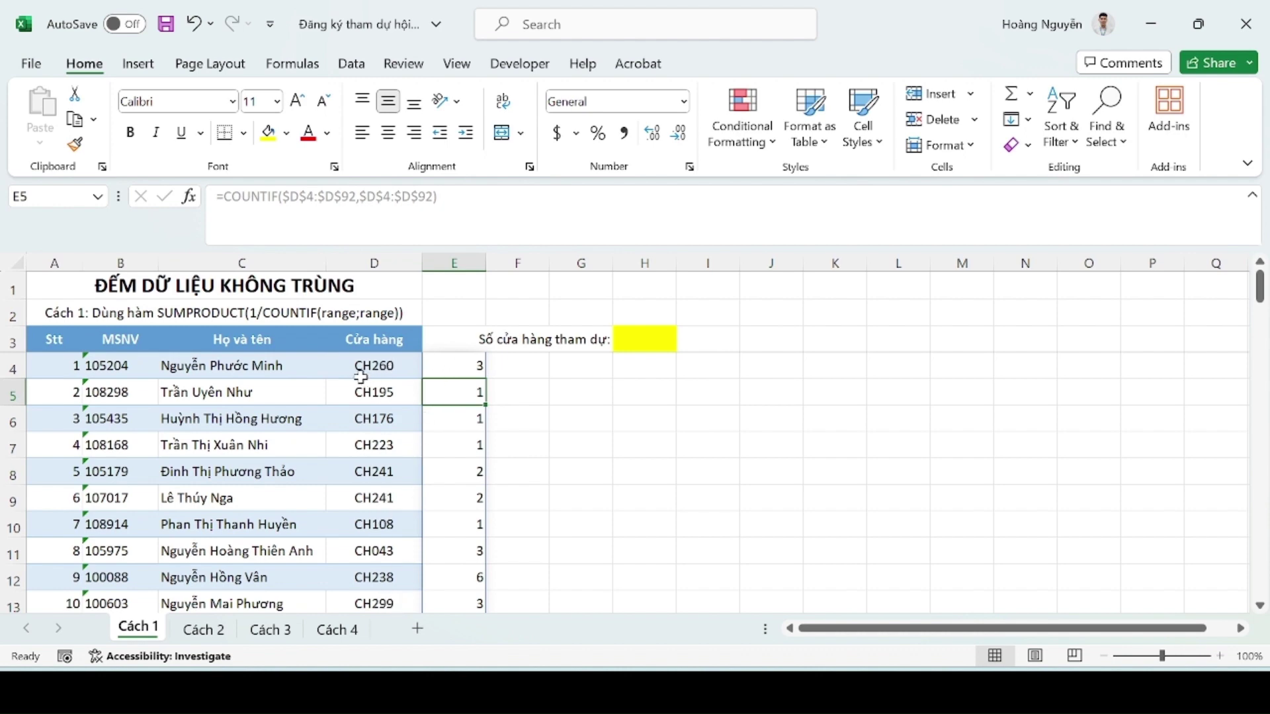
Step: Prefix E4's formula with 1/ so it reads =1/COUNTIF($D$4:$D$92,$D$4:$D$92)
left_click(457, 363)
double_click(457, 363)
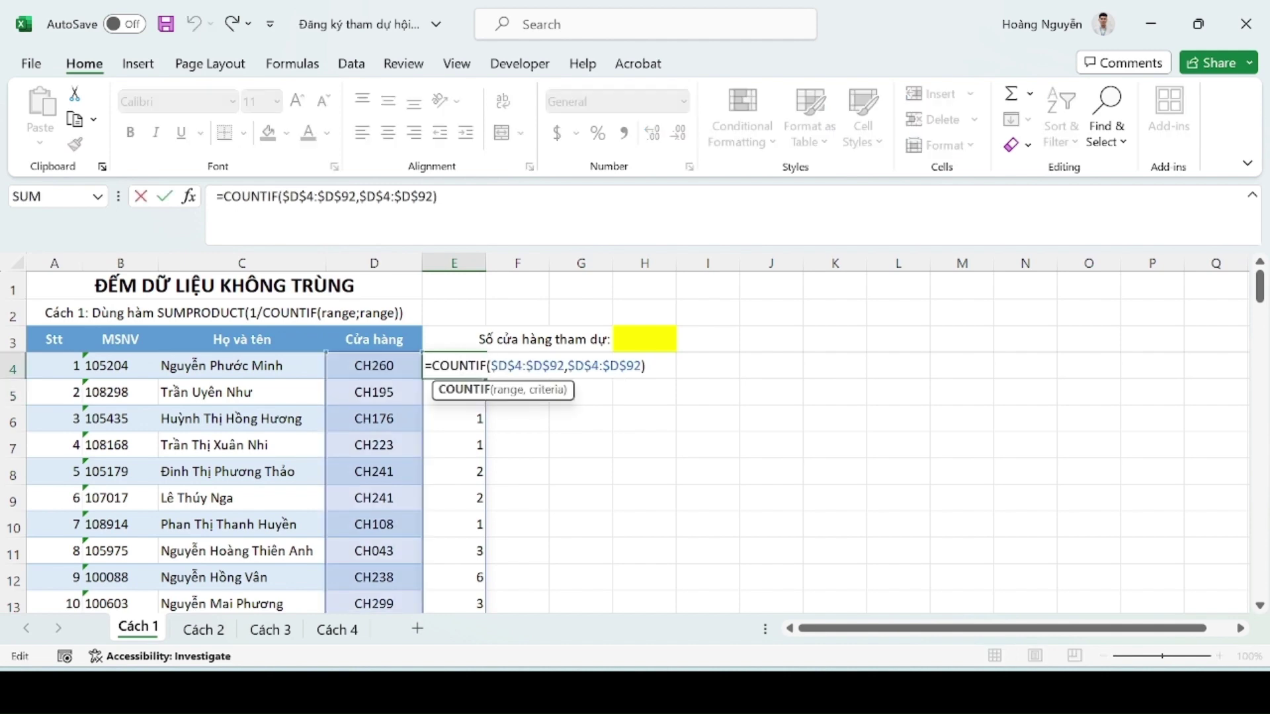
left_click(430, 366)
type("1/")
key("Return")
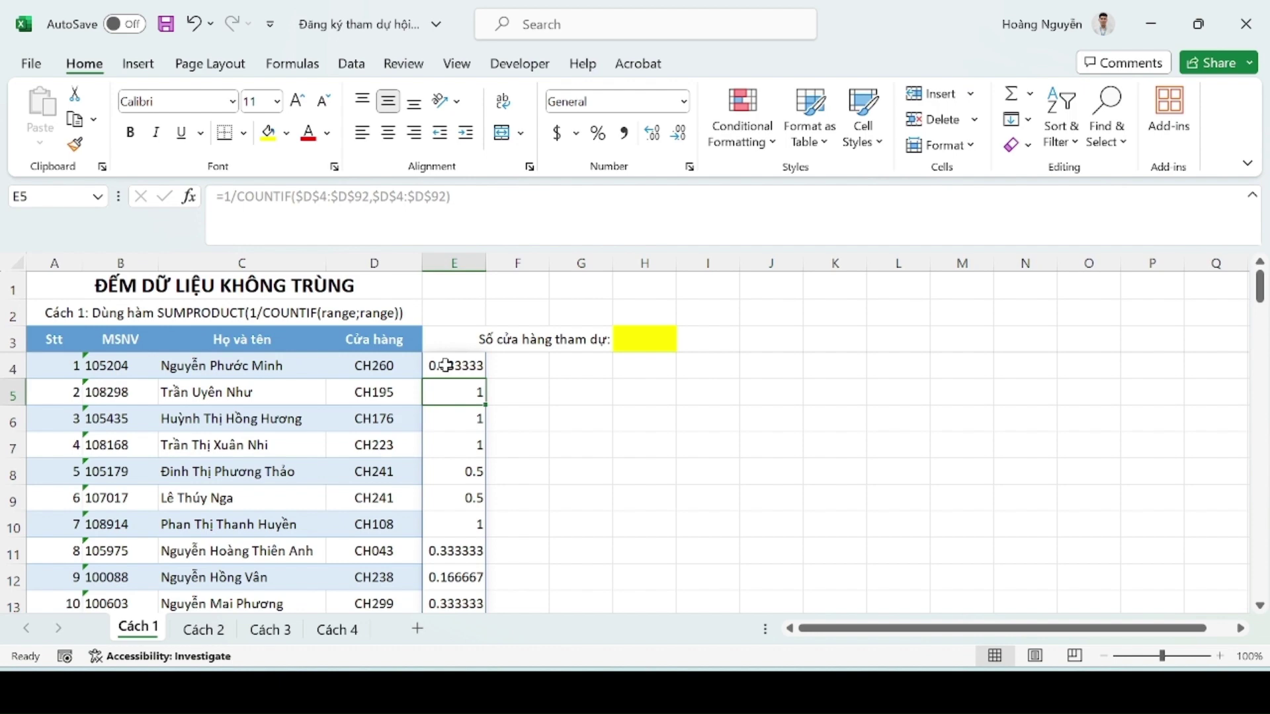
Step: Add AutoFilters to the header row and filter the Cửa hàng column to CH260
left_click_drag(66, 339, 494, 339)
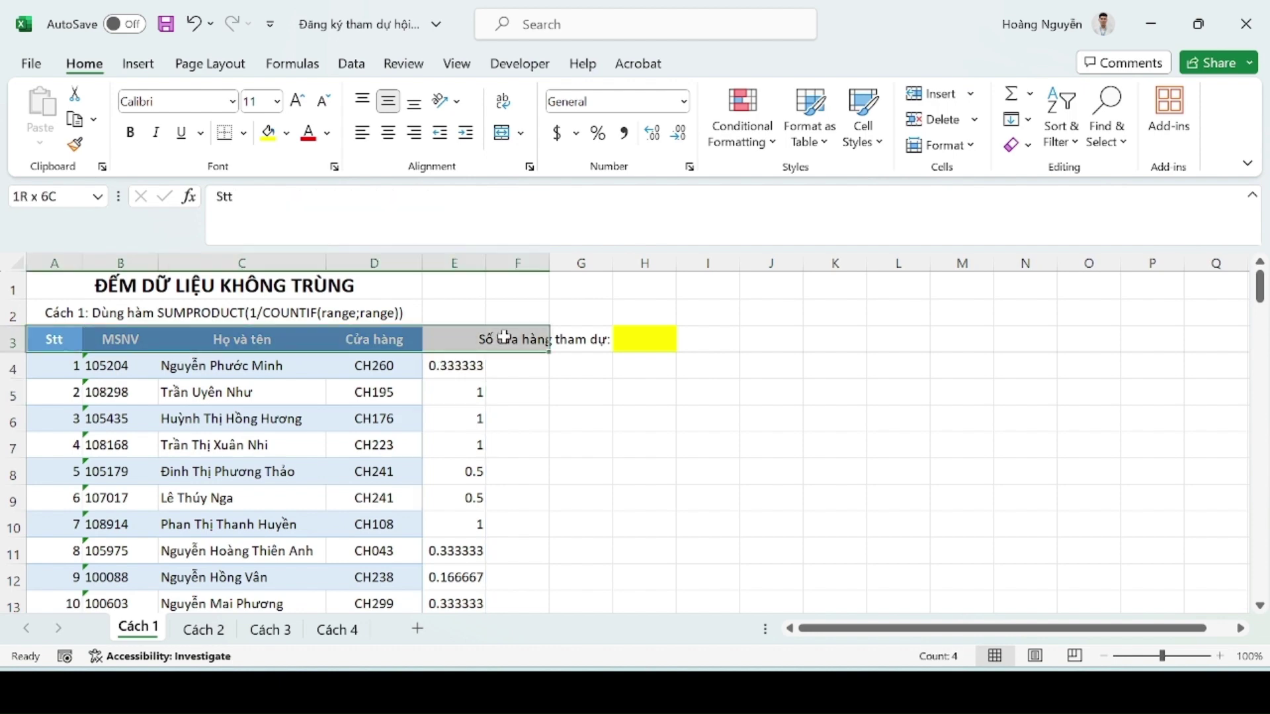
left_click(1061, 119)
left_click(1091, 261)
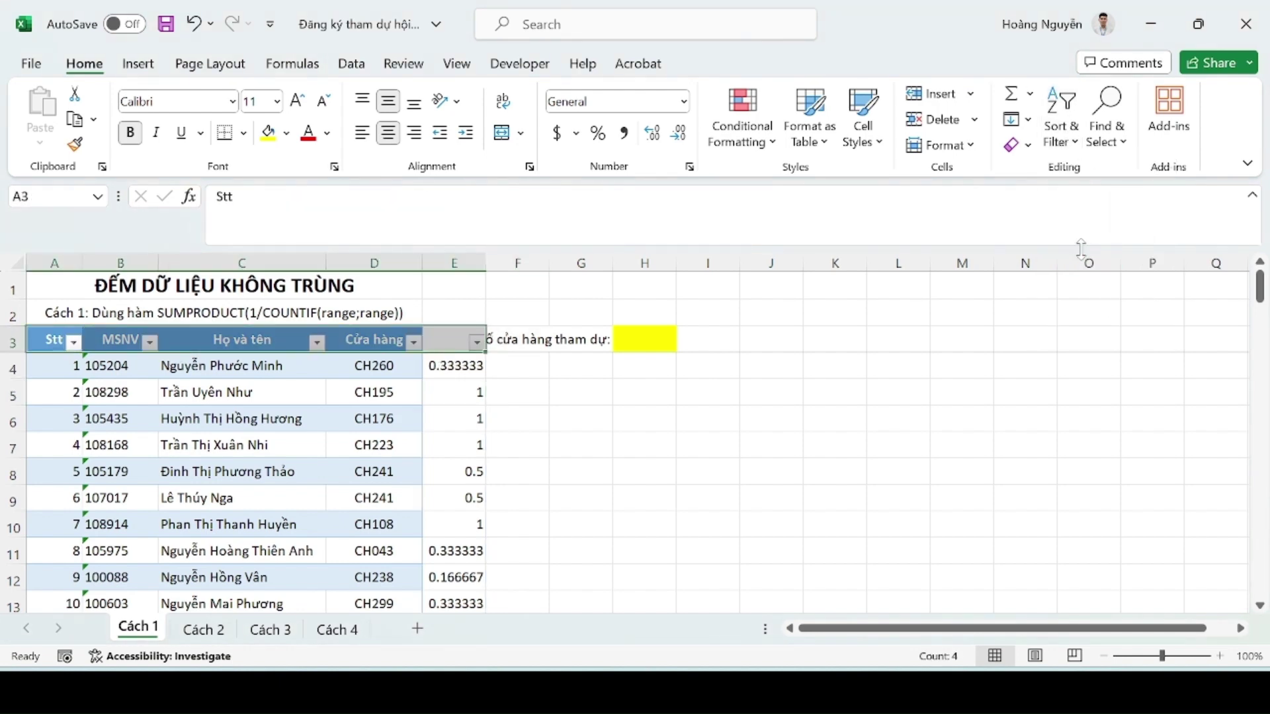
left_click(386, 364)
left_click(413, 341)
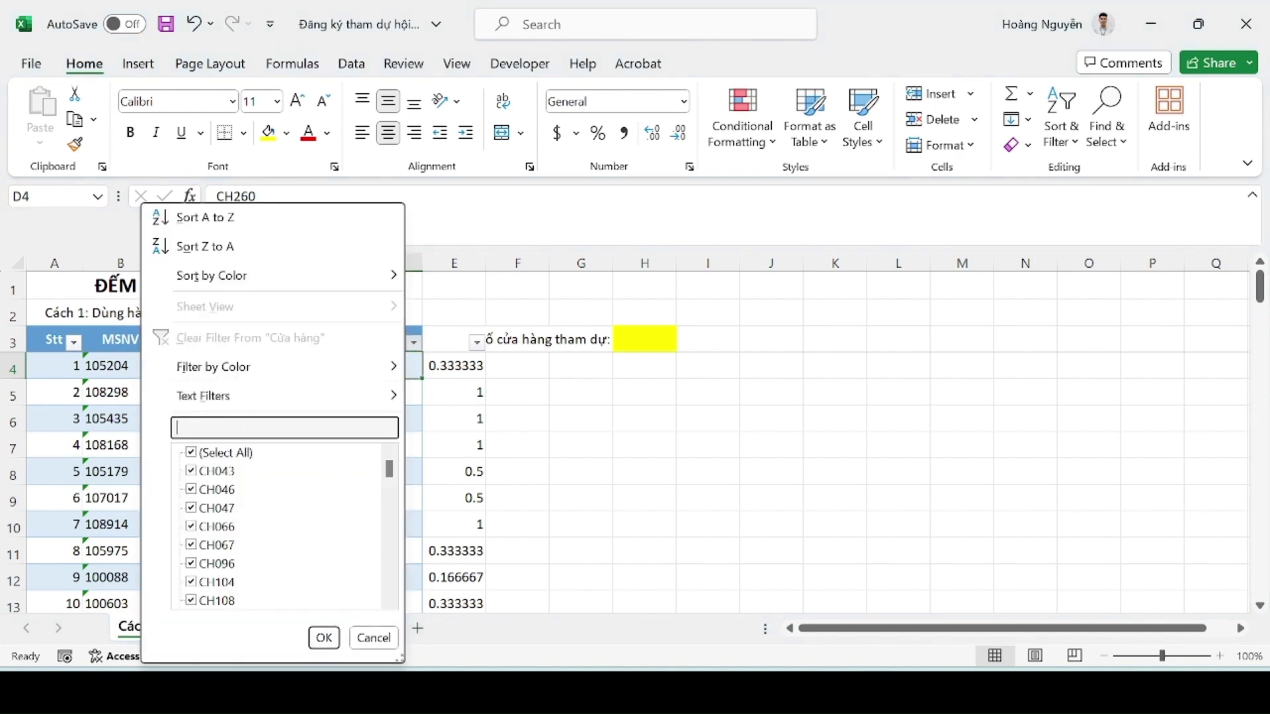
type("ch260")
key("Return")
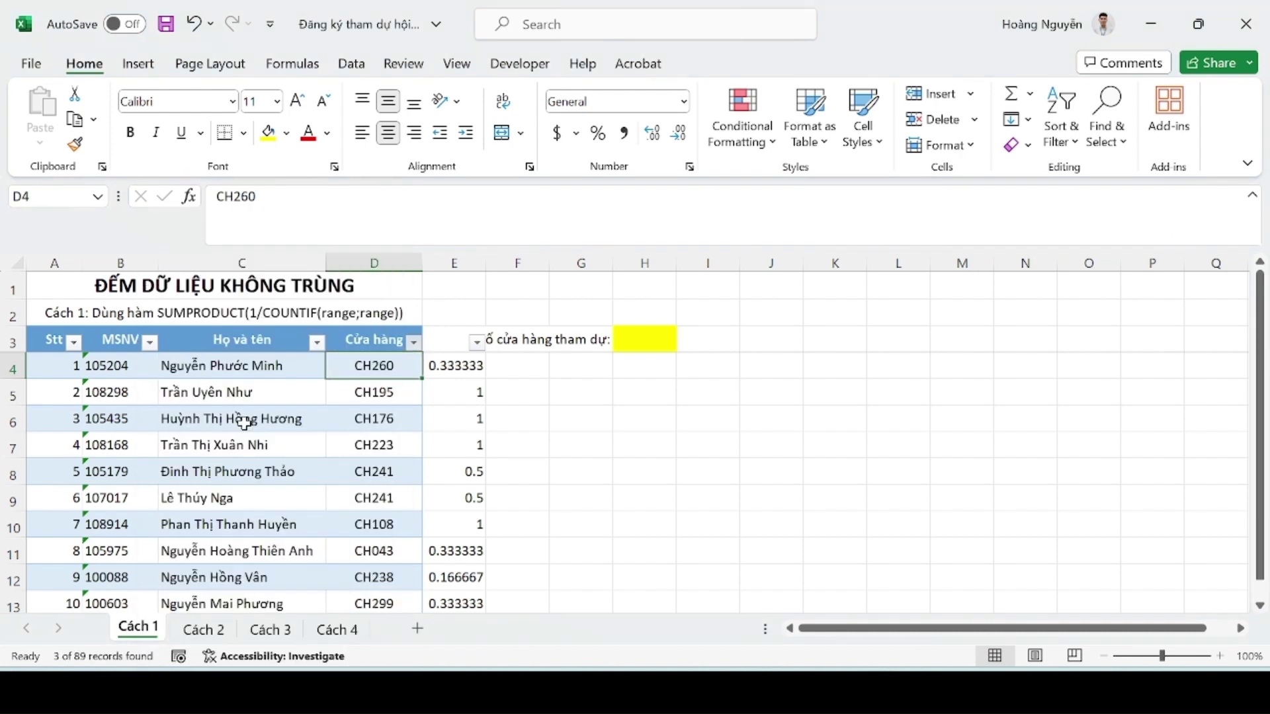
Step: Select the three CH260 codes and their 0.333333 fractions to confirm they sum to 1
left_click(445, 415)
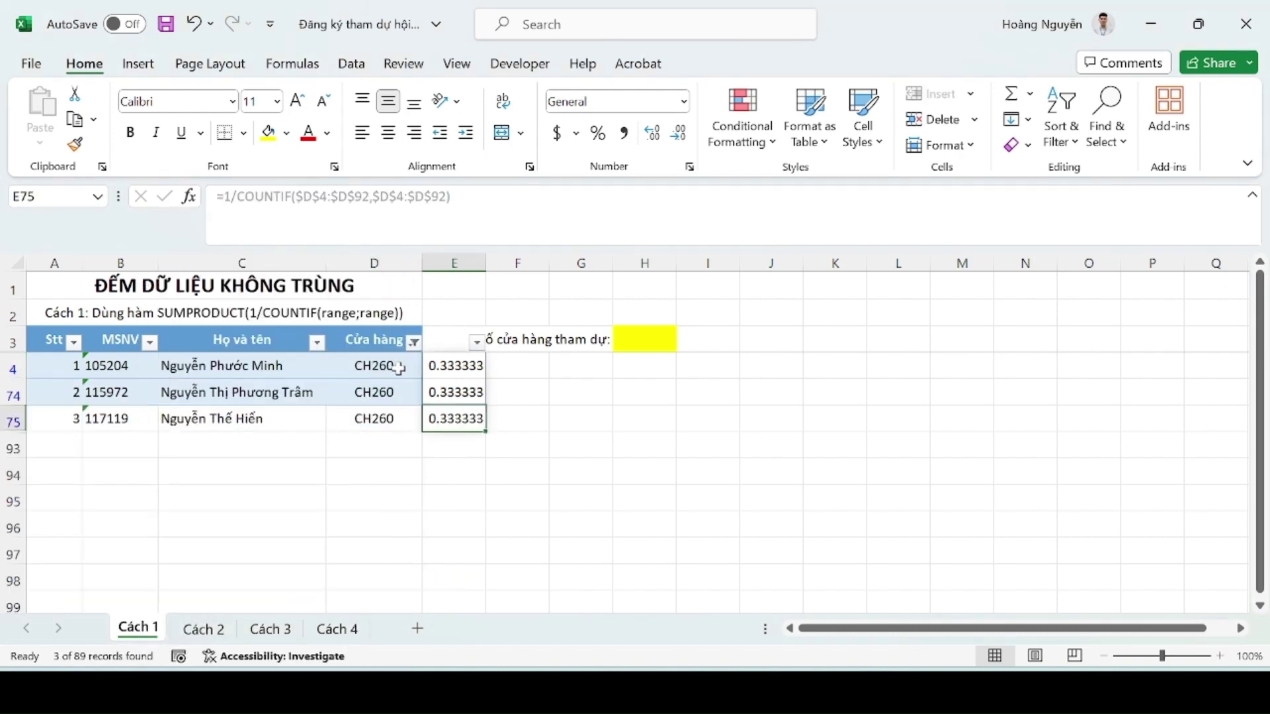
left_click_drag(399, 366, 392, 420)
left_click_drag(446, 365, 456, 419)
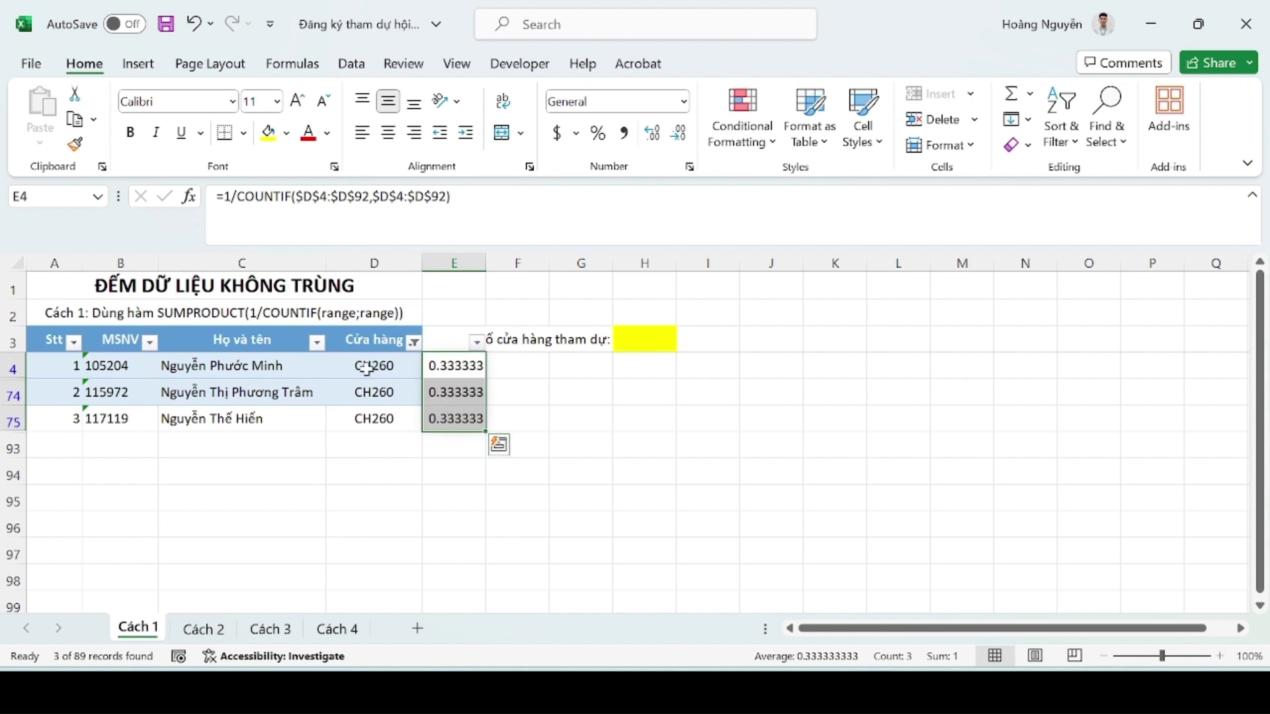
left_click_drag(365, 363, 358, 418)
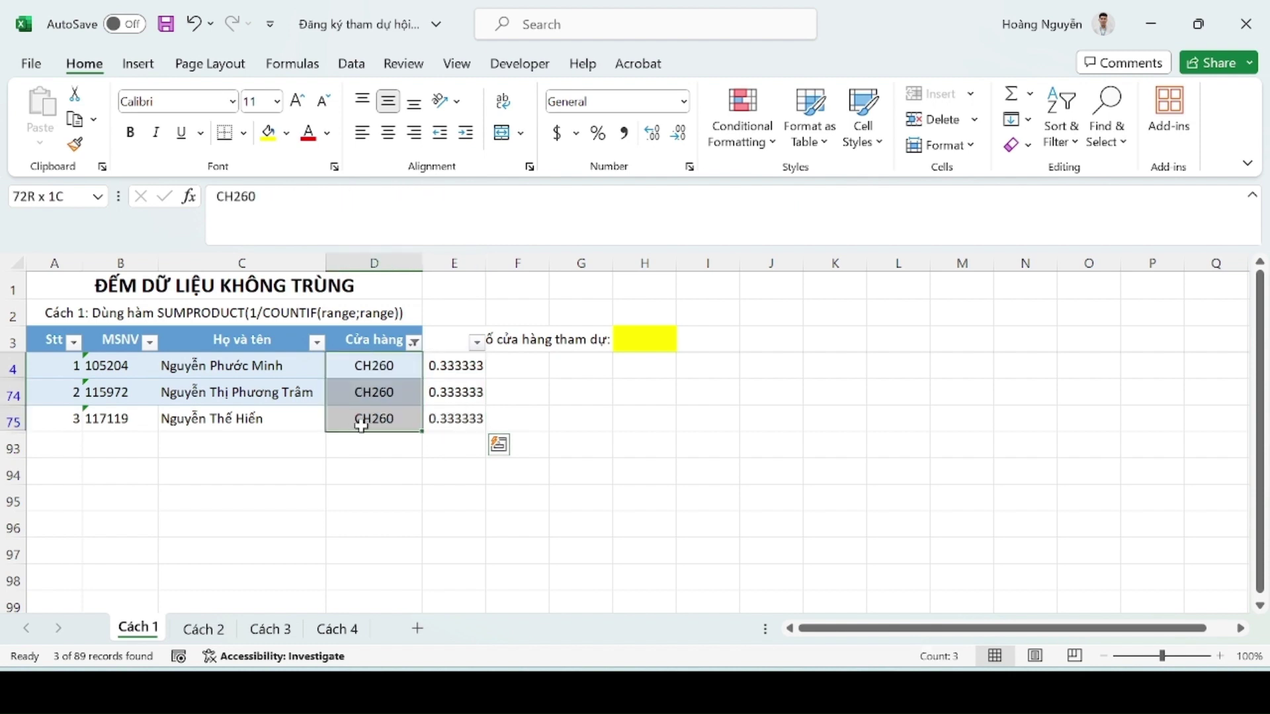
left_click_drag(431, 367, 443, 418)
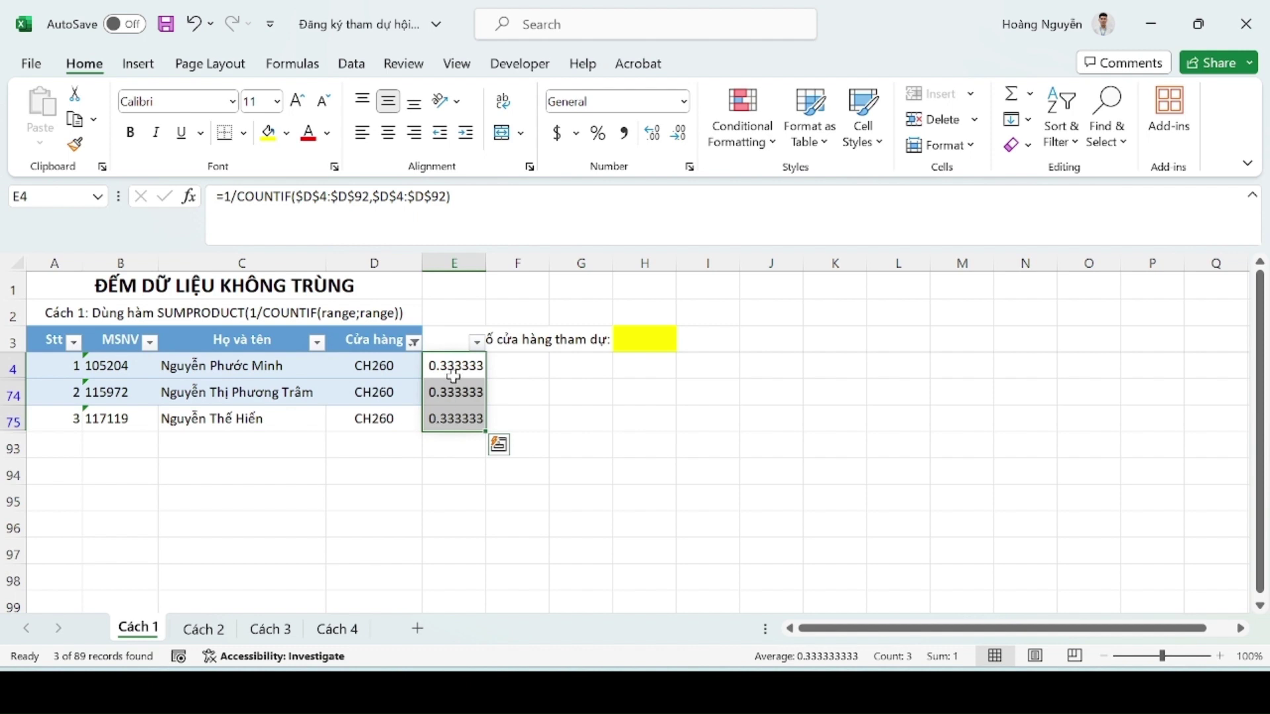
left_click_drag(453, 375, 451, 419)
left_click_drag(368, 365, 388, 416)
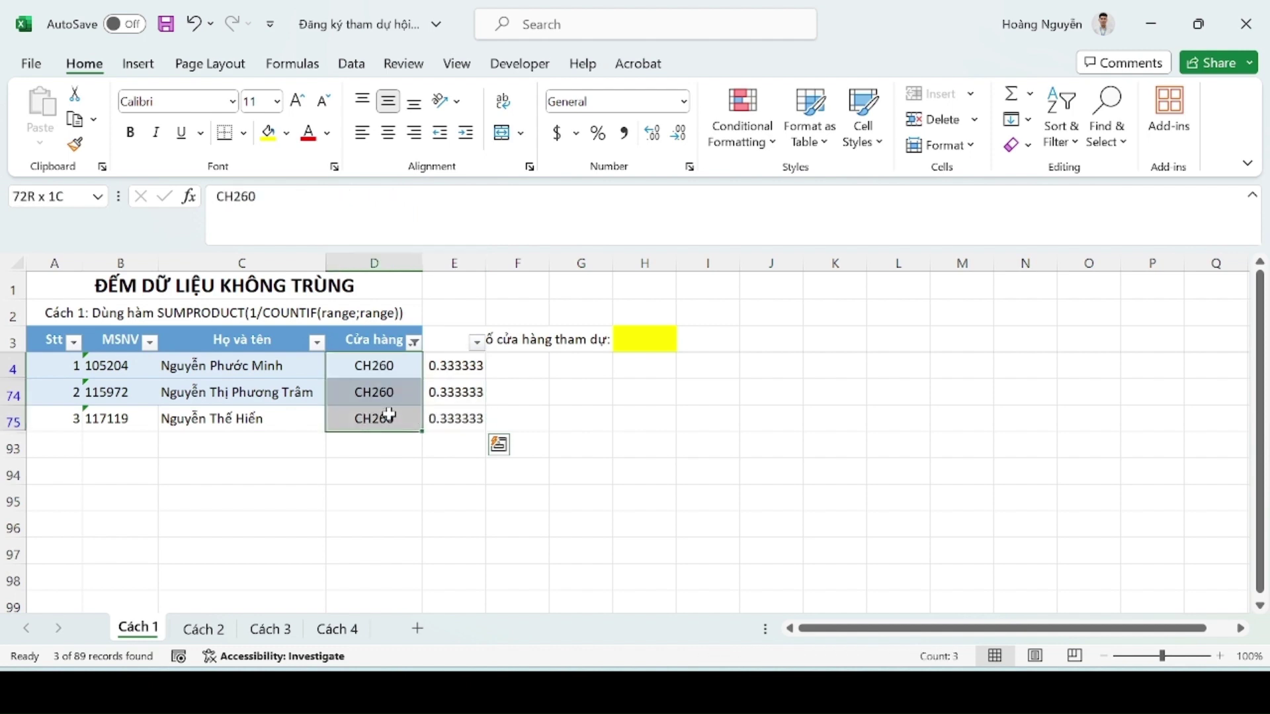
Step: Clear the CH260 filter and inspect CH238 in D12 with its 0.166667 in E12
left_click(414, 341)
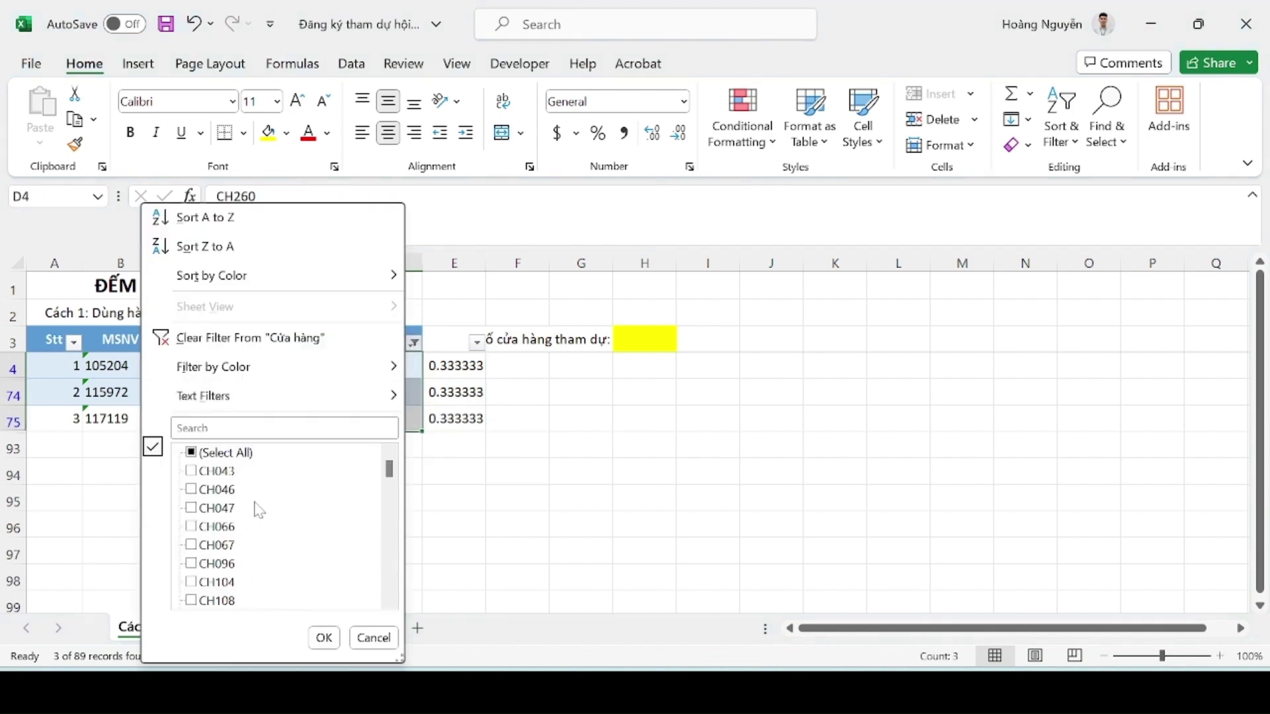
left_click(264, 336)
scroll(454, 443, "down", 1)
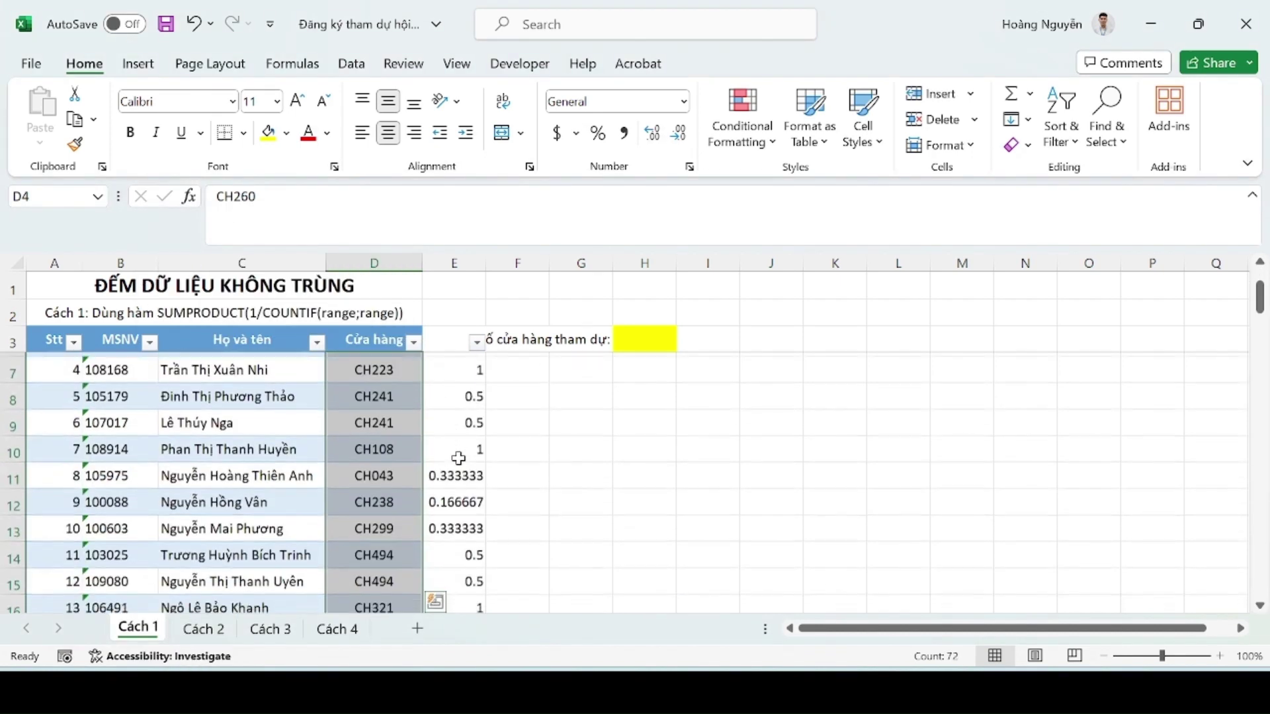
left_click(461, 497)
left_click(369, 499)
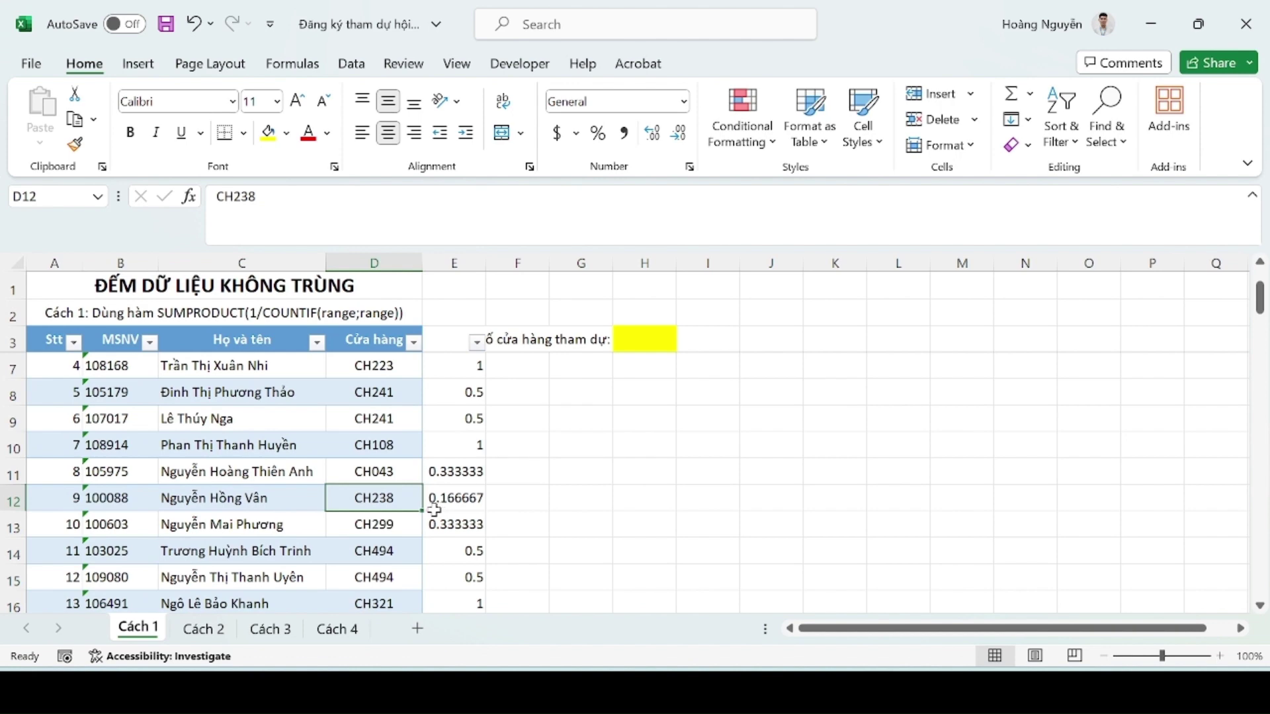
left_click(469, 507)
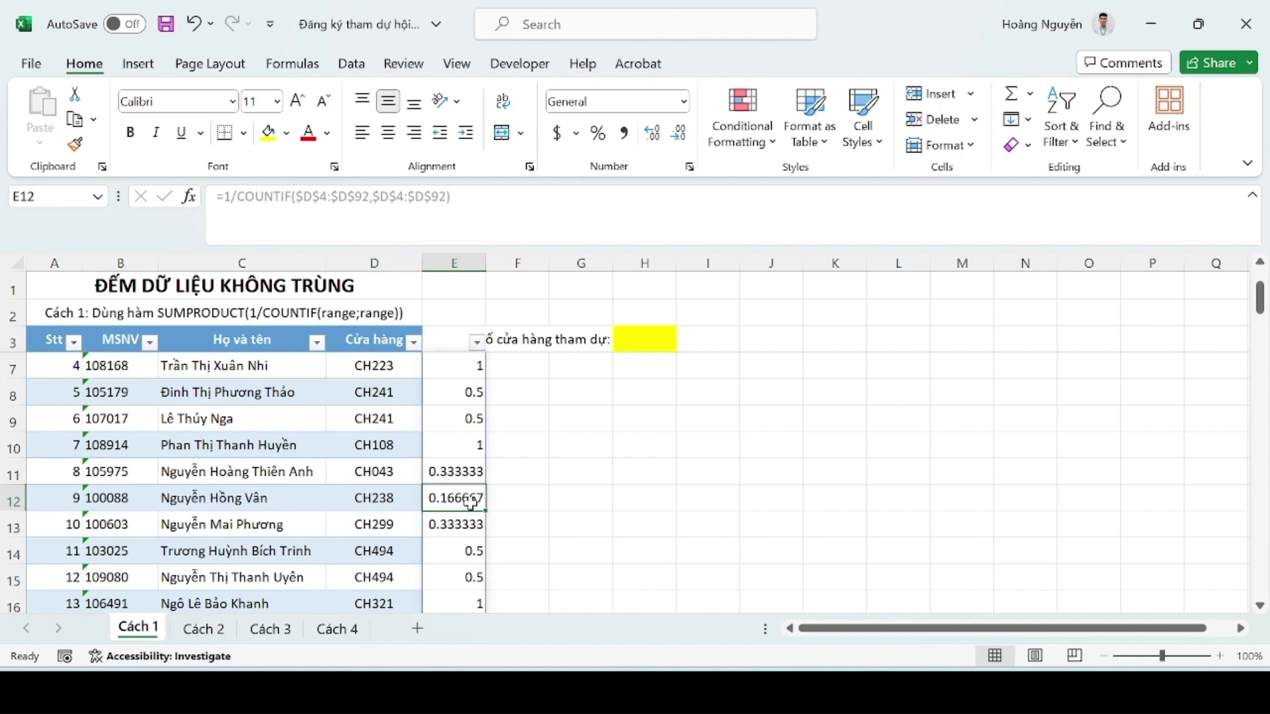
left_click(416, 501)
Step: Filter to CH238, check its six 0.166667 values, then clear the filter
left_click(414, 341)
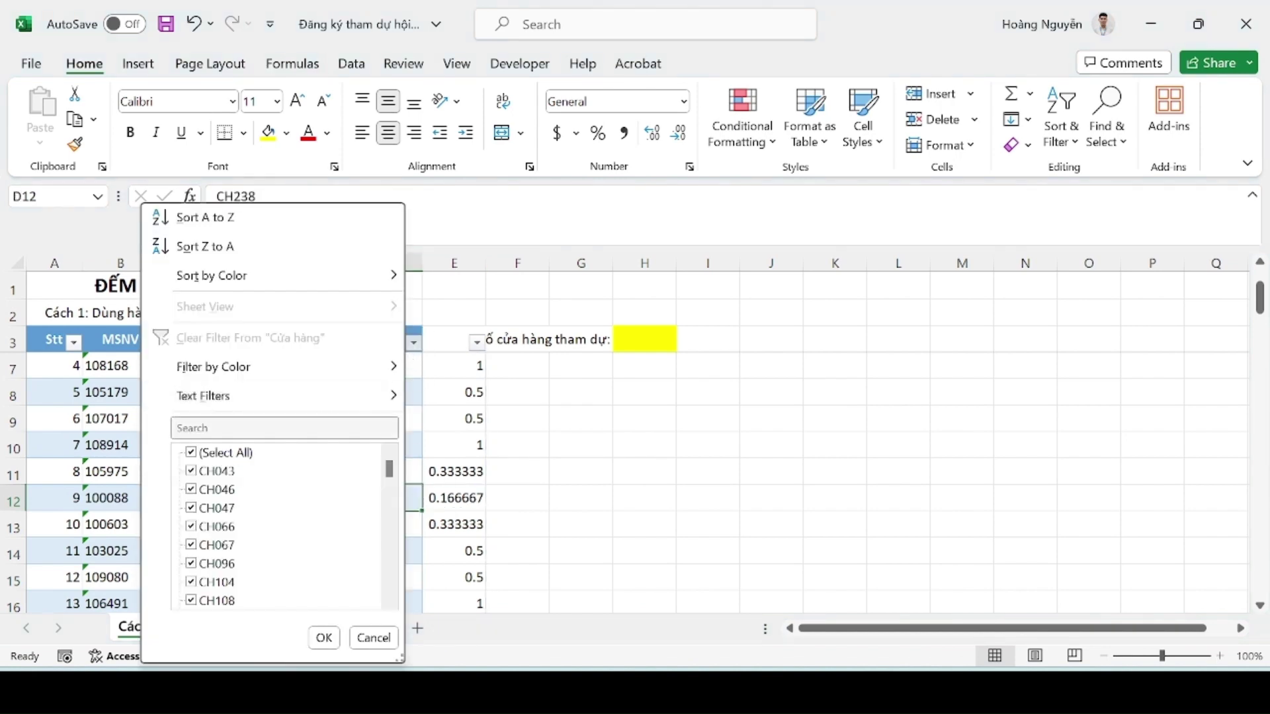
type("ch238")
key("Return")
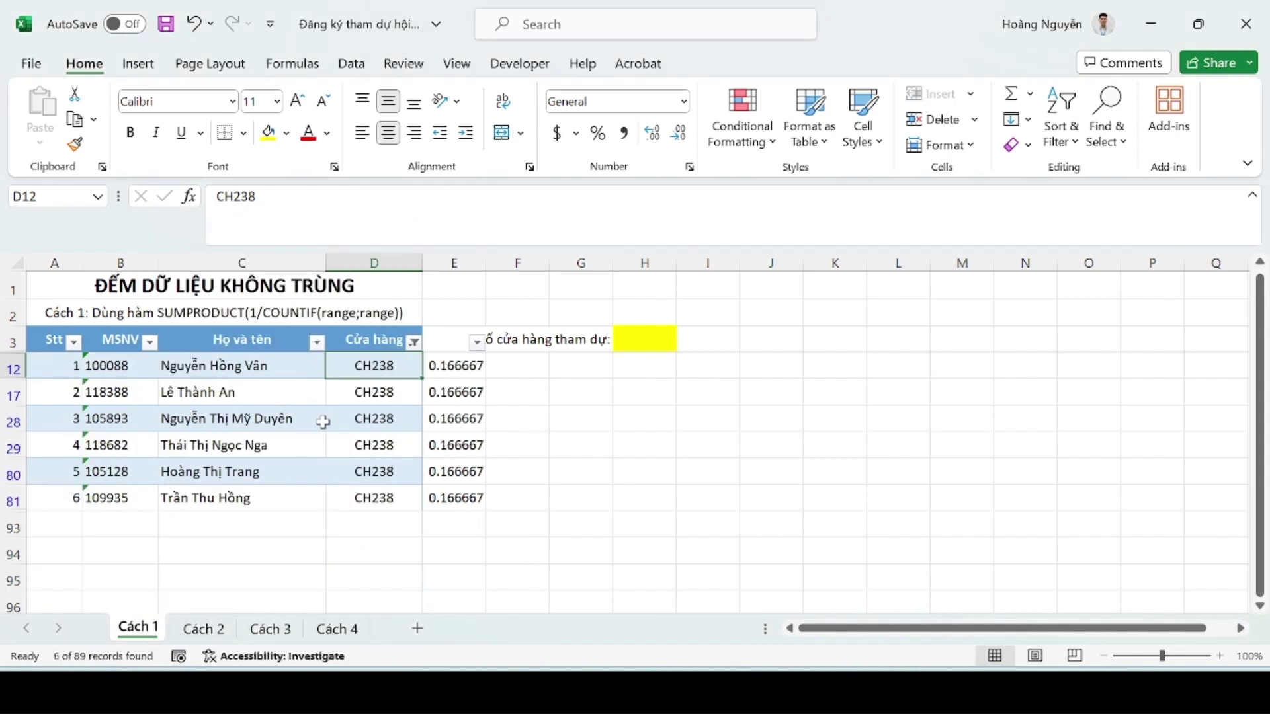
left_click_drag(370, 366, 362, 493)
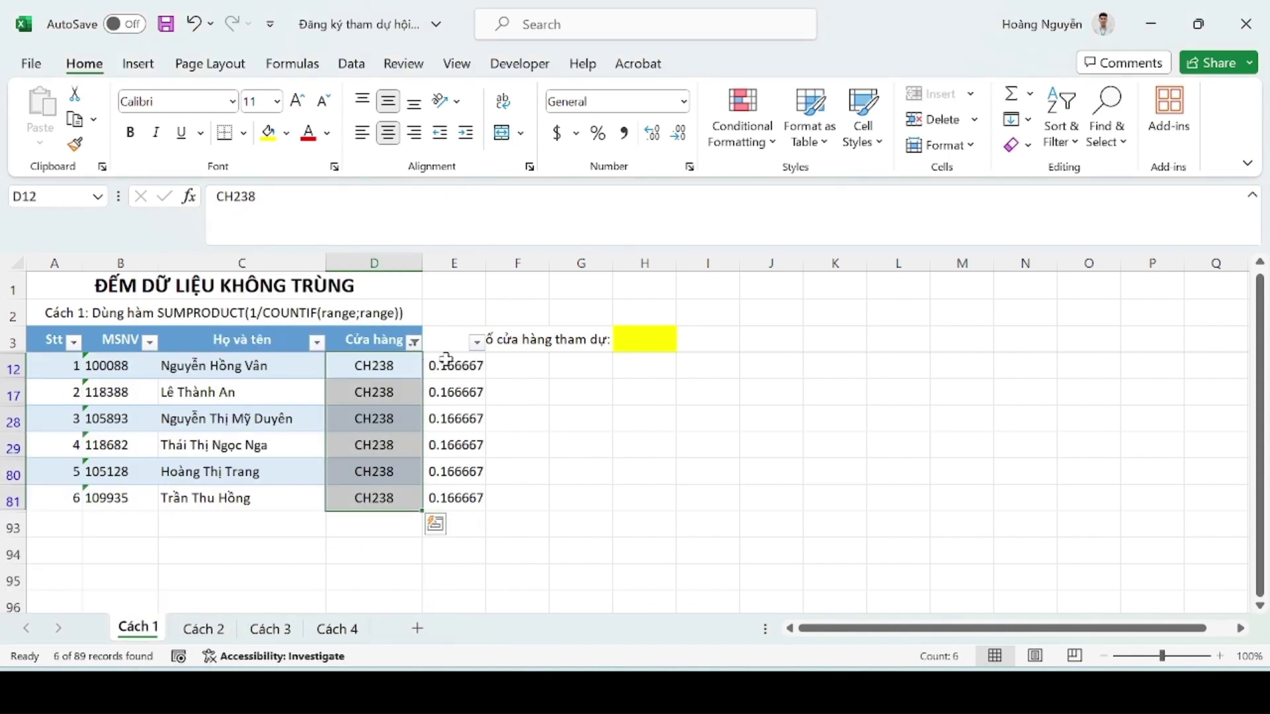
left_click_drag(446, 366, 449, 494)
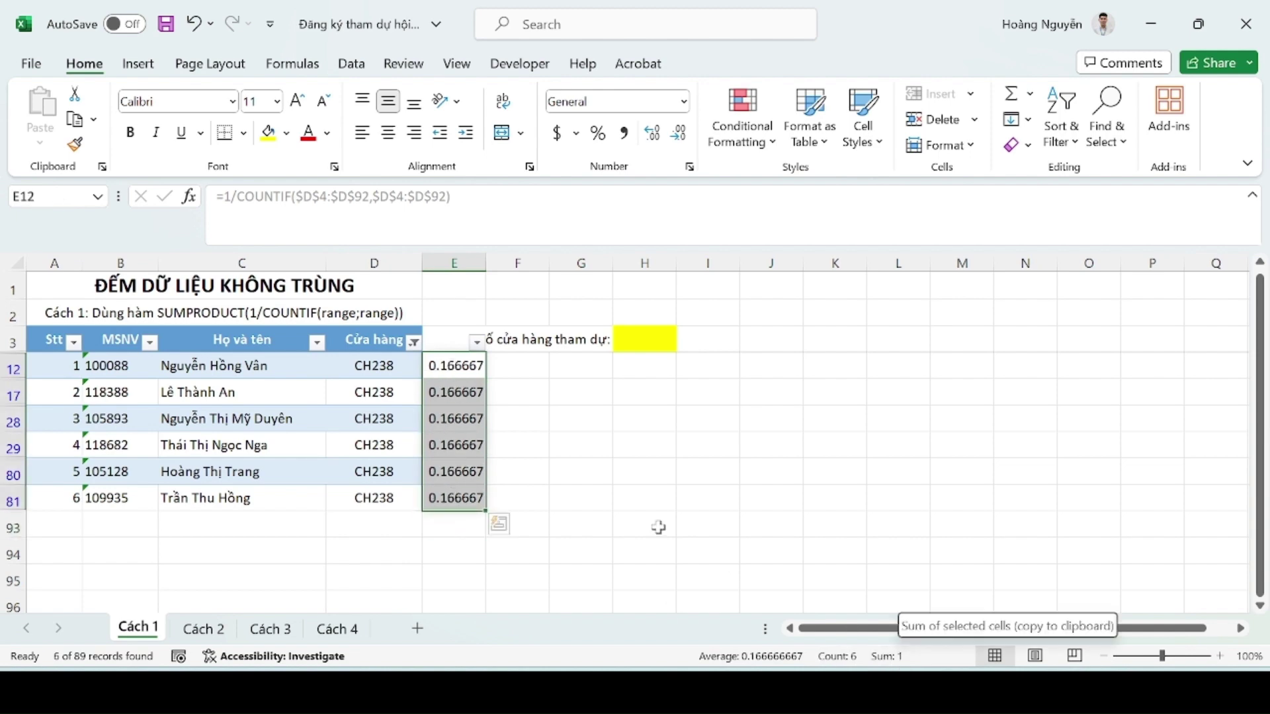
left_click_drag(388, 365, 388, 492)
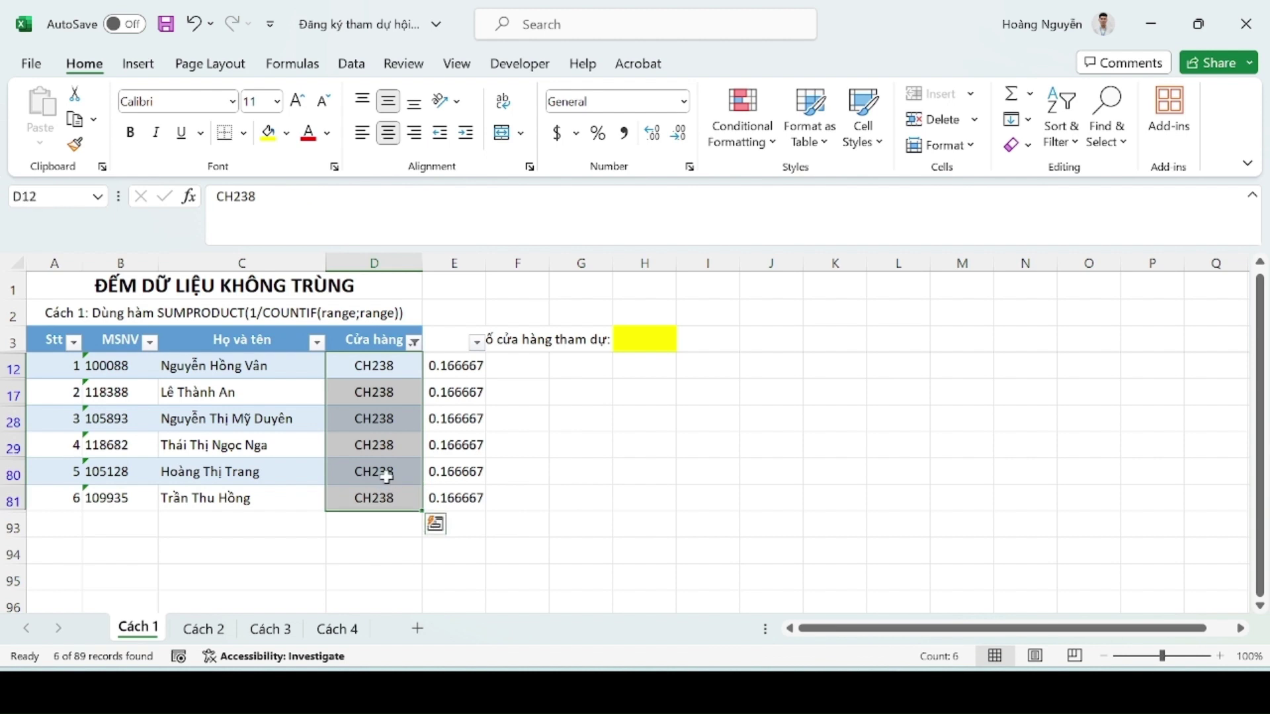
left_click(391, 366)
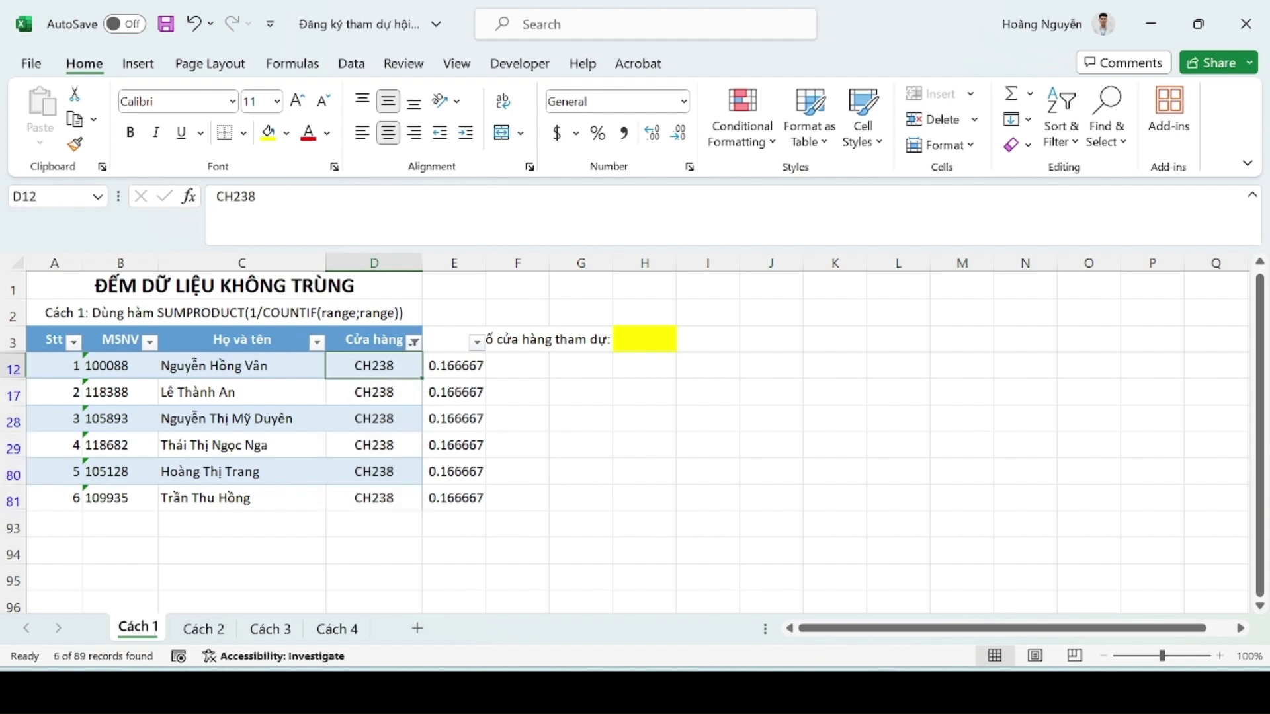
left_click(1061, 125)
left_click(1094, 286)
left_click(454, 365)
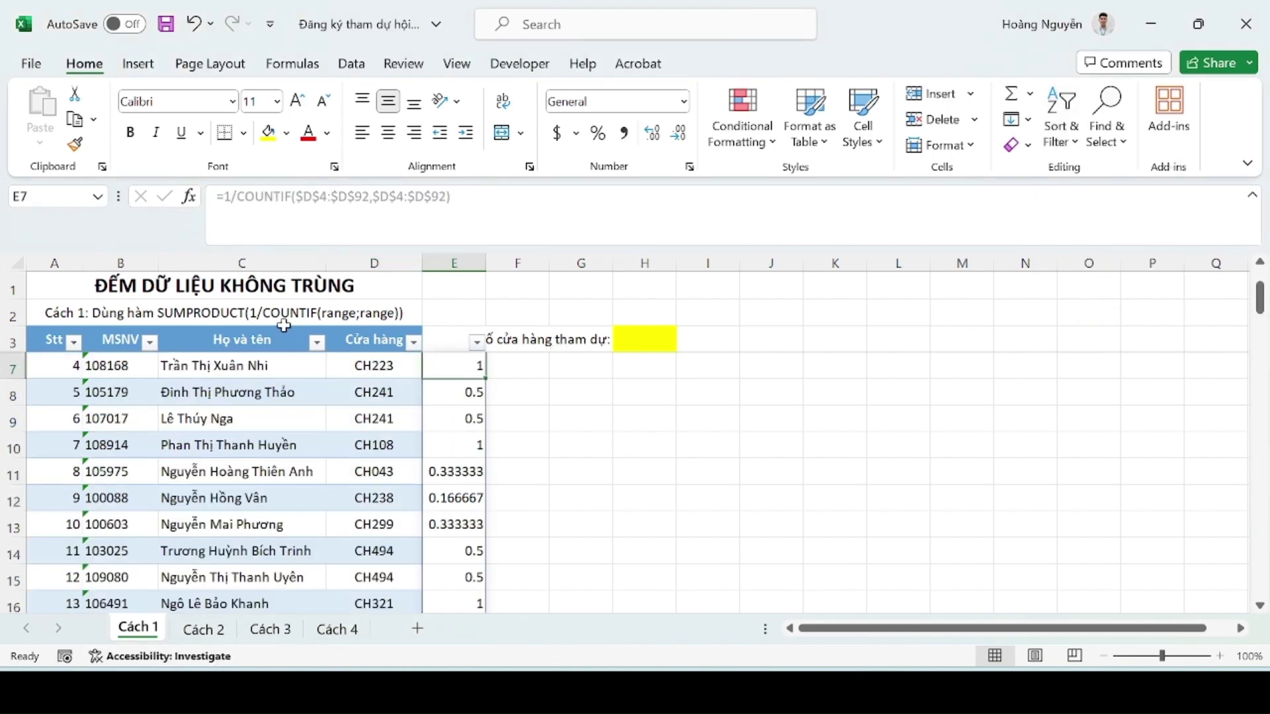
Step: Build =SUMPRODUCT(1/COUNTIF($D$4:$D$92,$D$4:$D$92)) in H3 by pasting E4's formula inside it
left_click(646, 332)
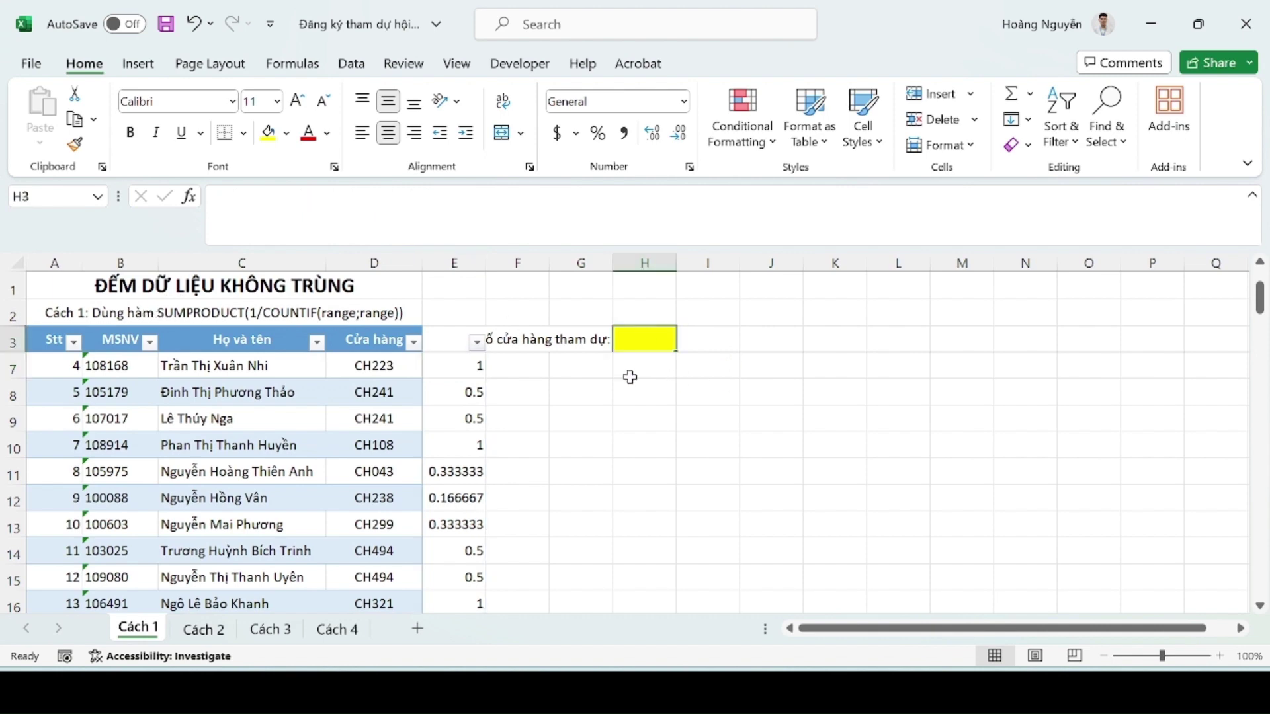
type("=sumprod")
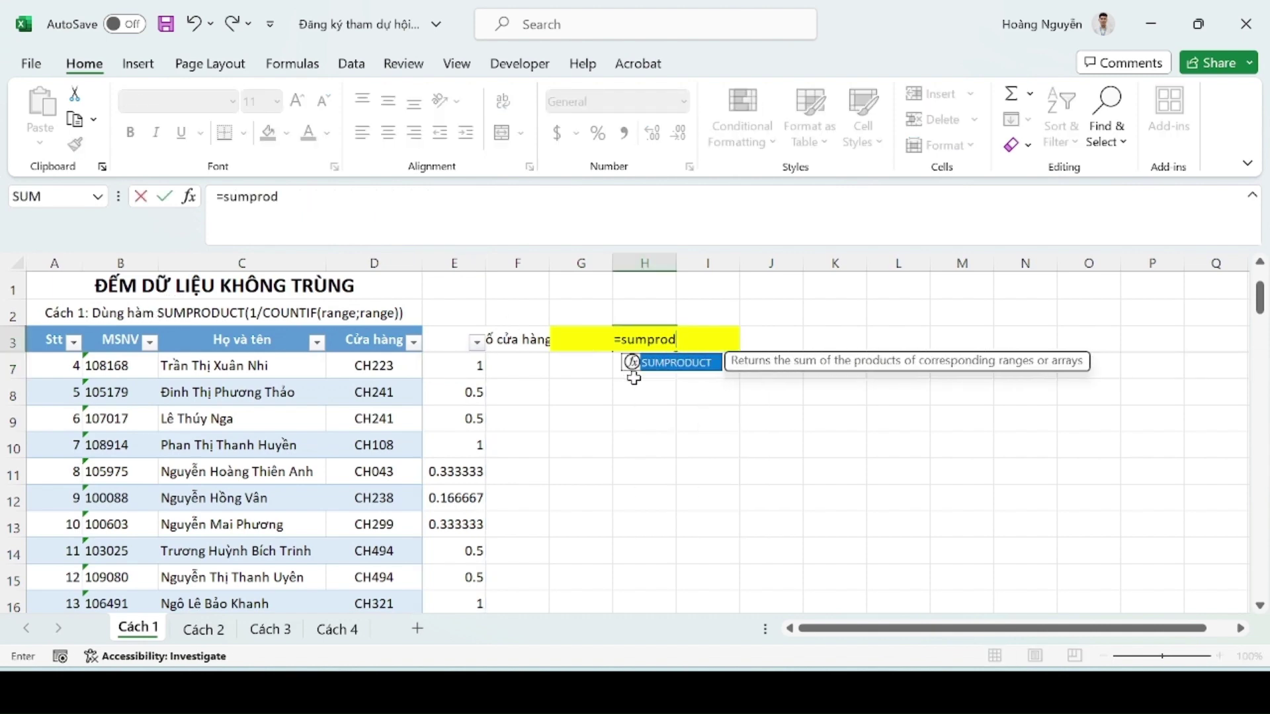
type("uct(")
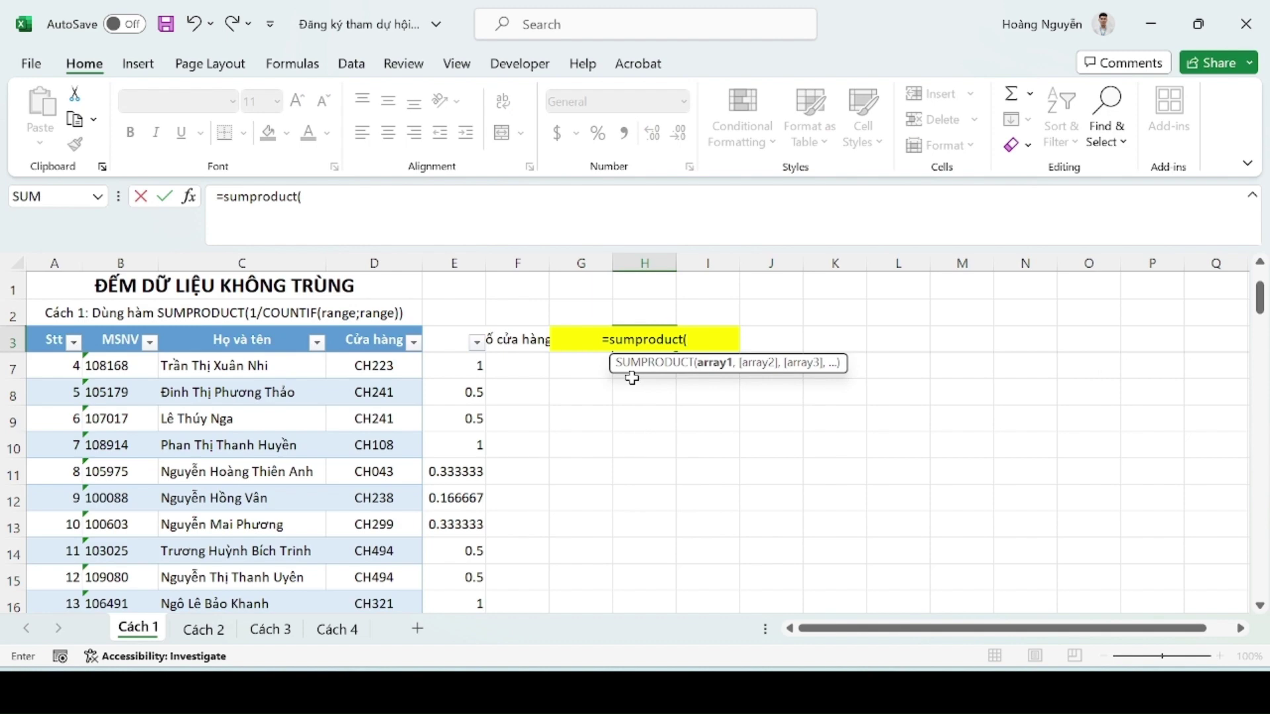
type(")")
key("Return")
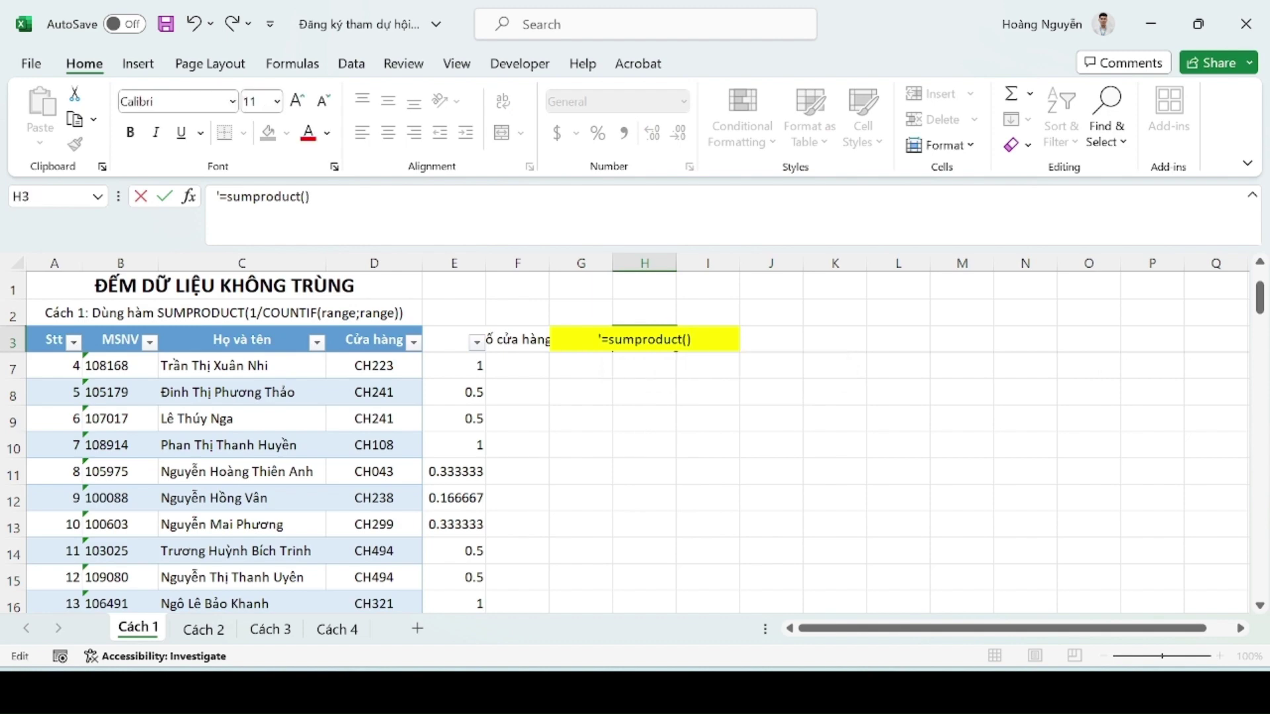
scroll(463, 463, "up", 1)
left_click(449, 366)
left_click_drag(450, 197, 224, 196)
key("ctrl+c")
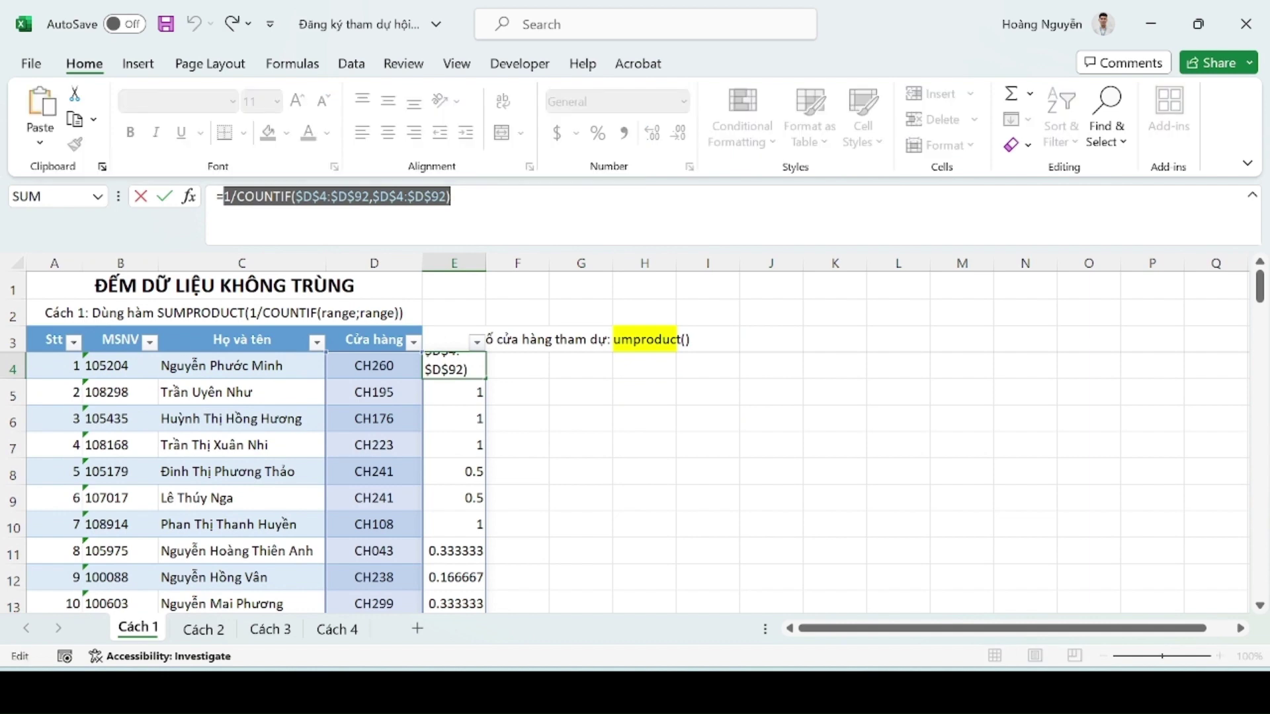
key("Escape")
left_click(647, 337)
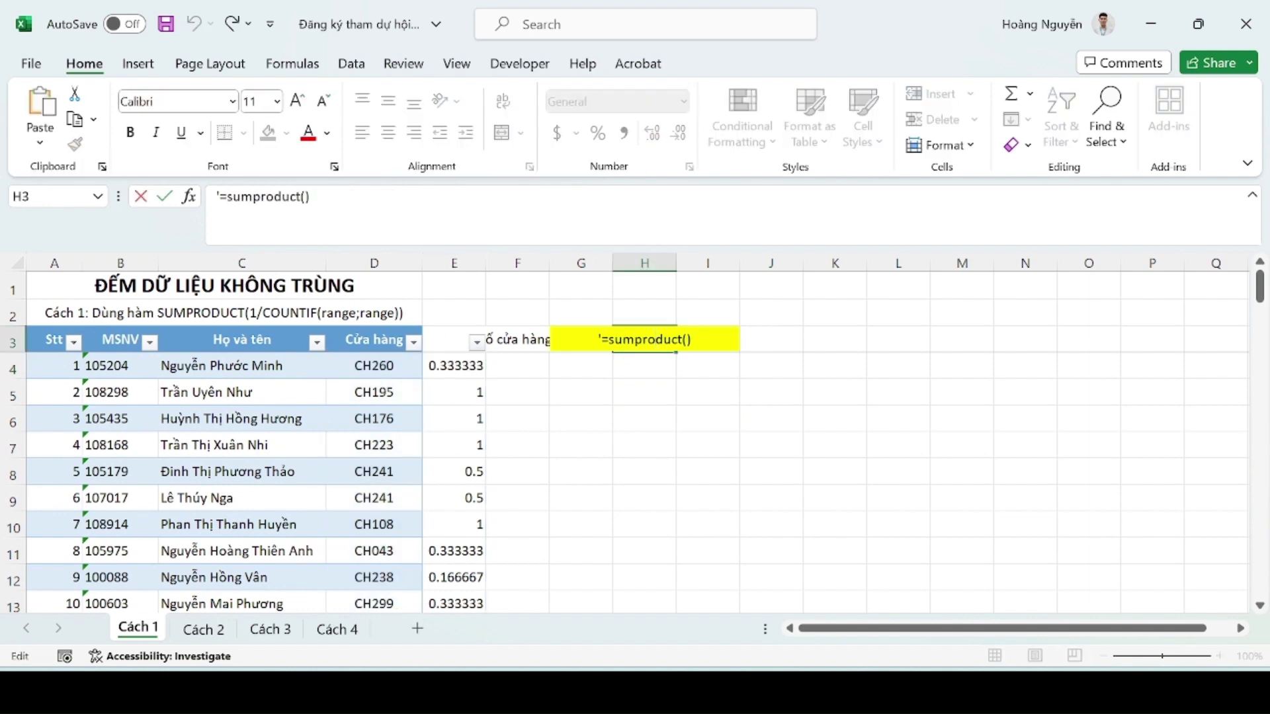
key("ctrl+v")
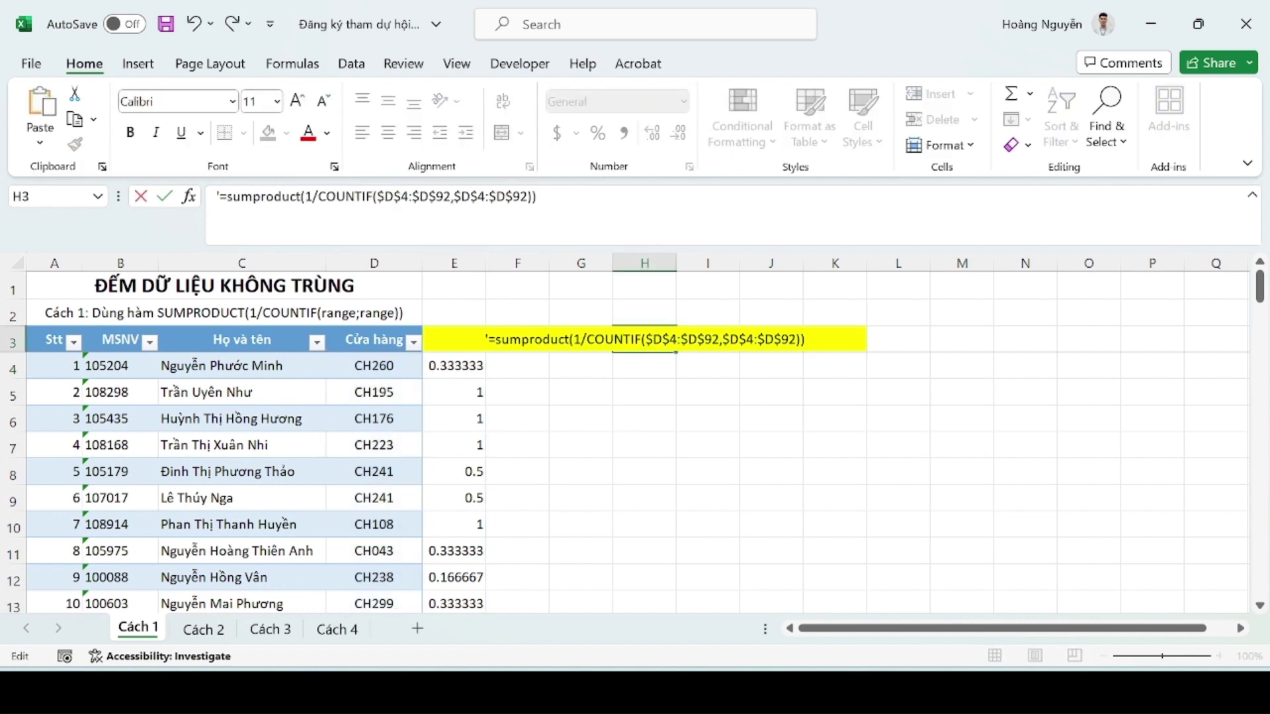
left_click_drag(486, 340, 490, 339)
key("Delete")
Step: Commit H3's SUMPRODUCT formula so it shows 62 participating stores
key("Return")
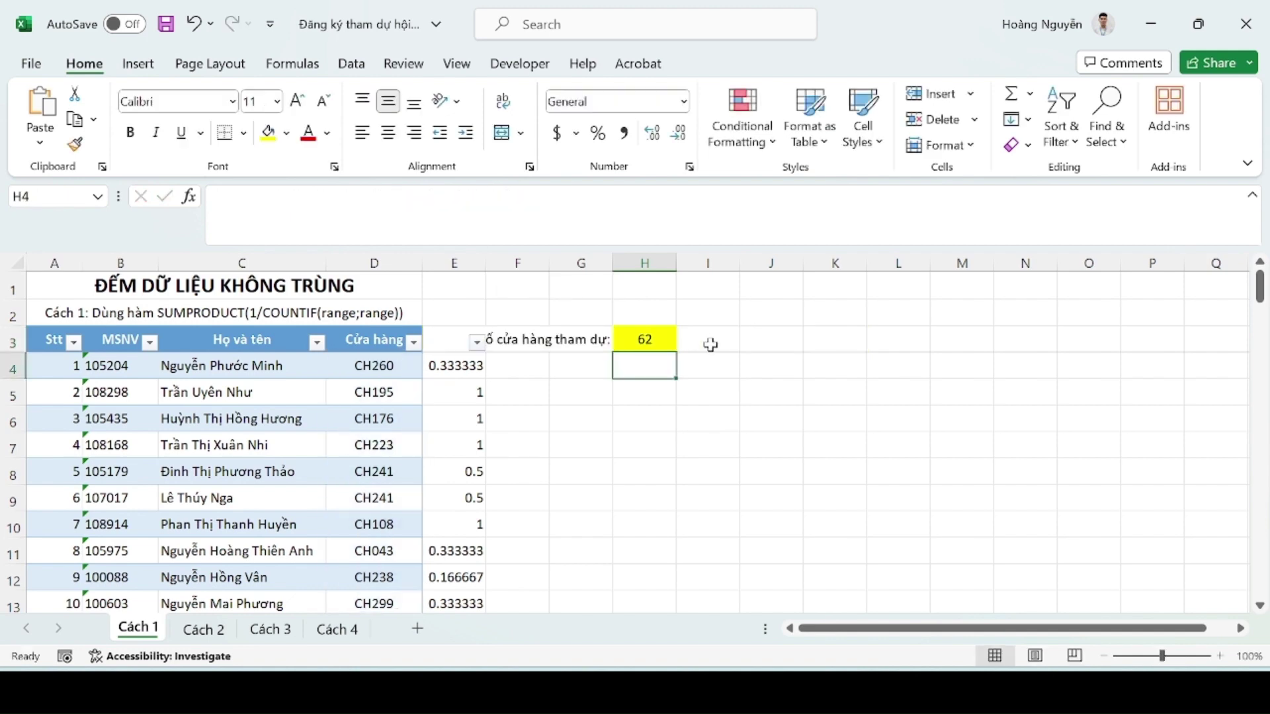
left_click(660, 338)
key("Down")
left_click(666, 345)
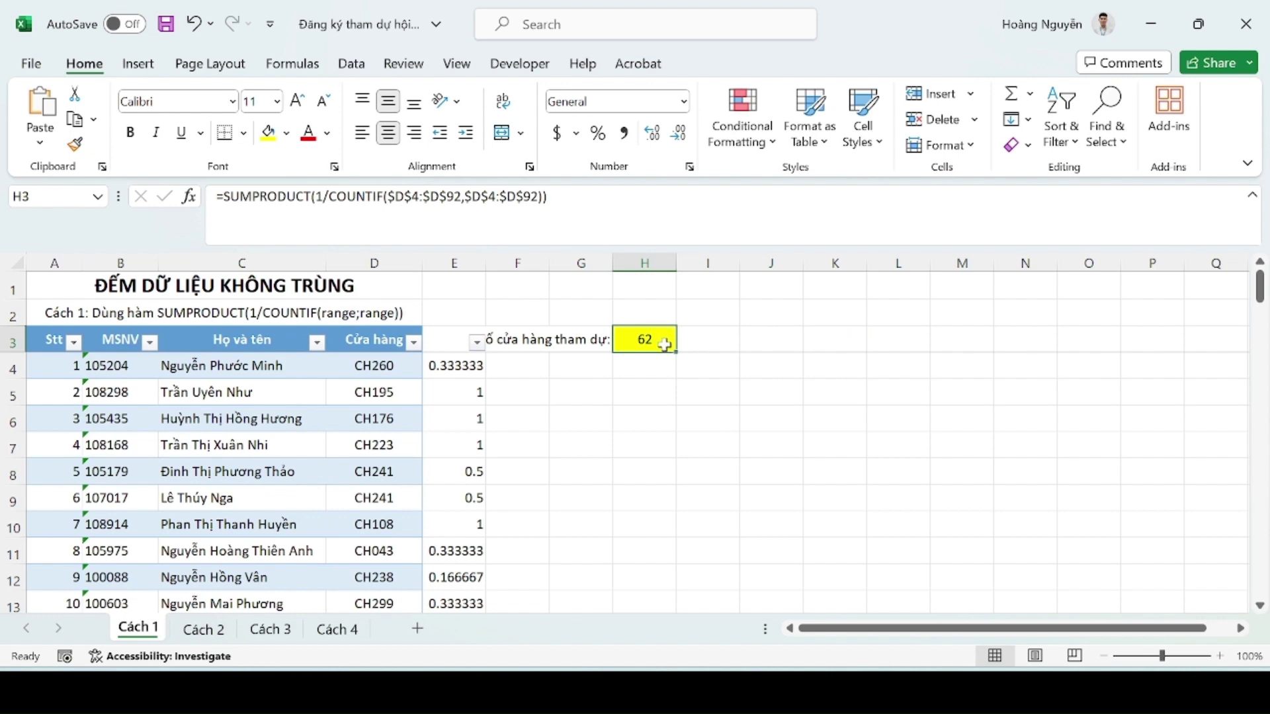
left_click(384, 364)
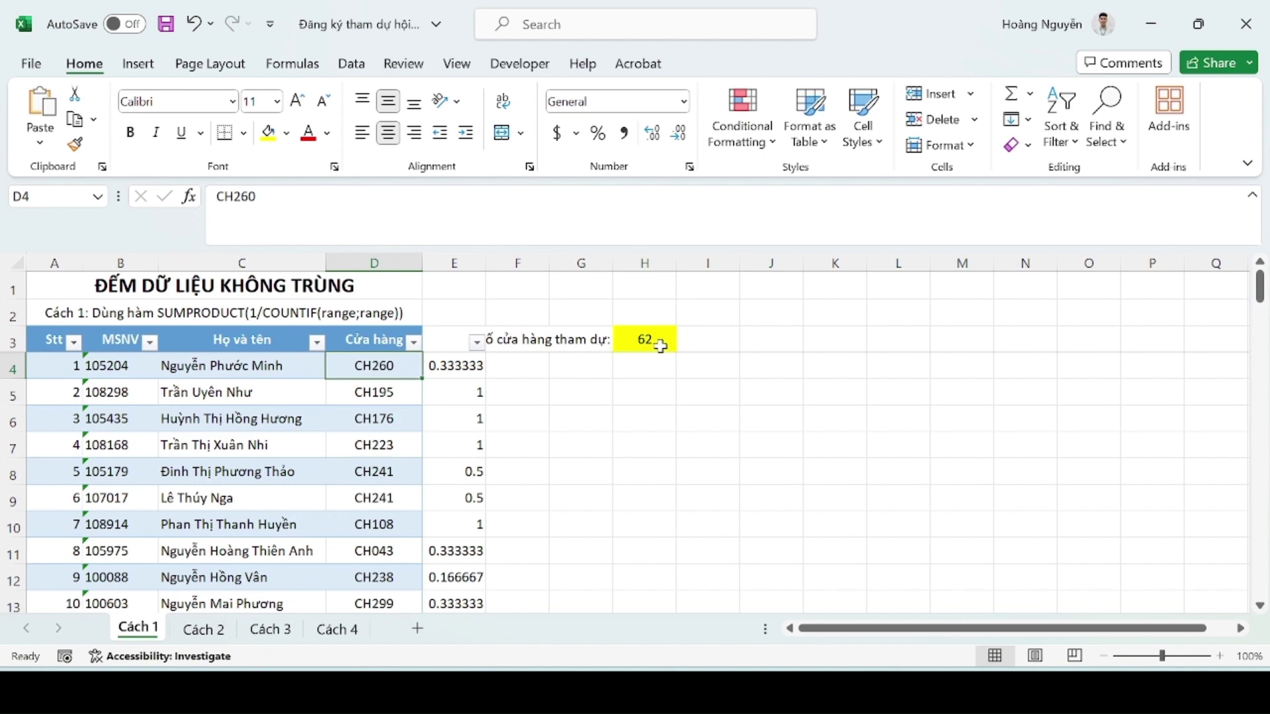
Step: Widen column G to show the Số cửa hàng tham dự label, review E4 and H3, then go to Cách 2
left_click_drag(611, 263, 688, 262)
left_click(733, 340)
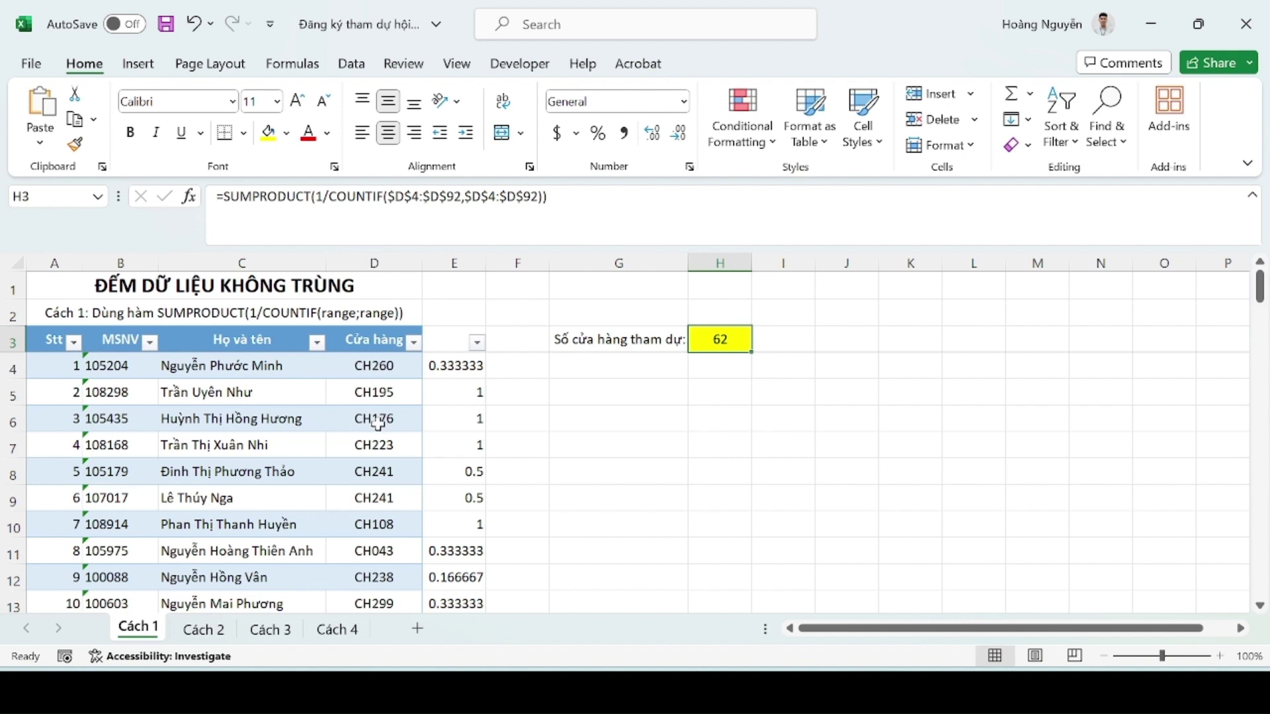
left_click(452, 368)
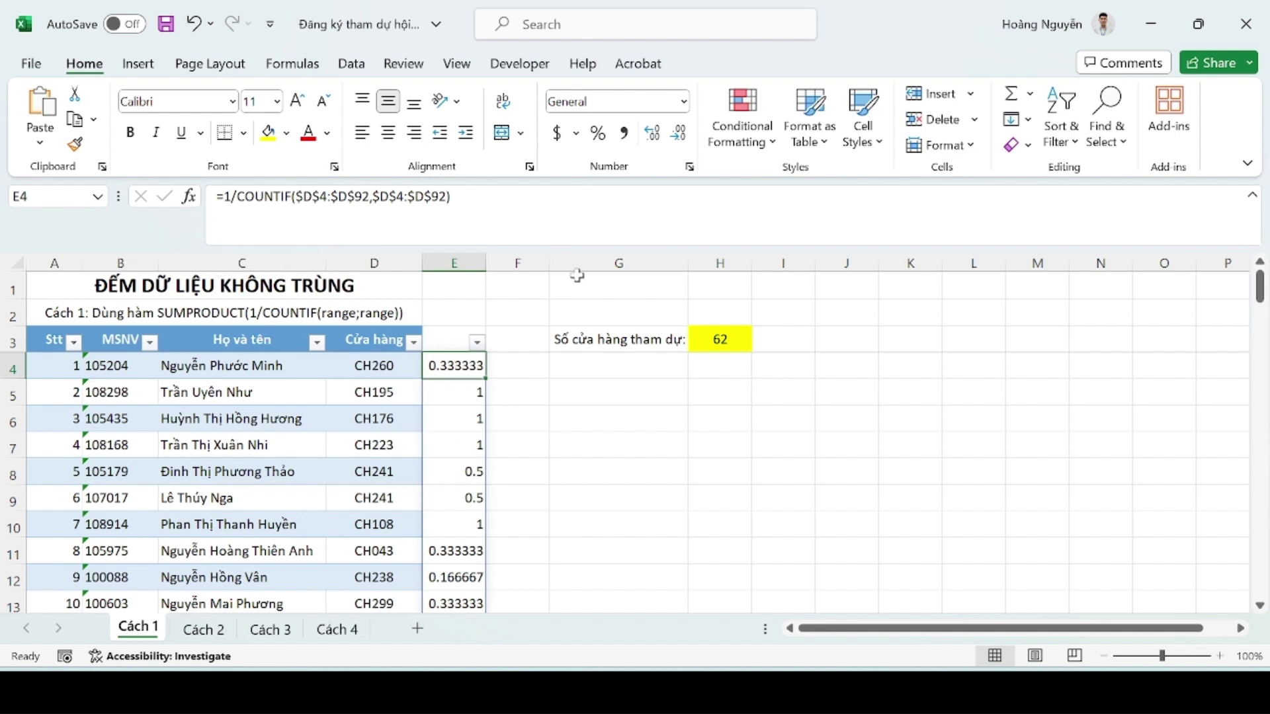
left_click(719, 341)
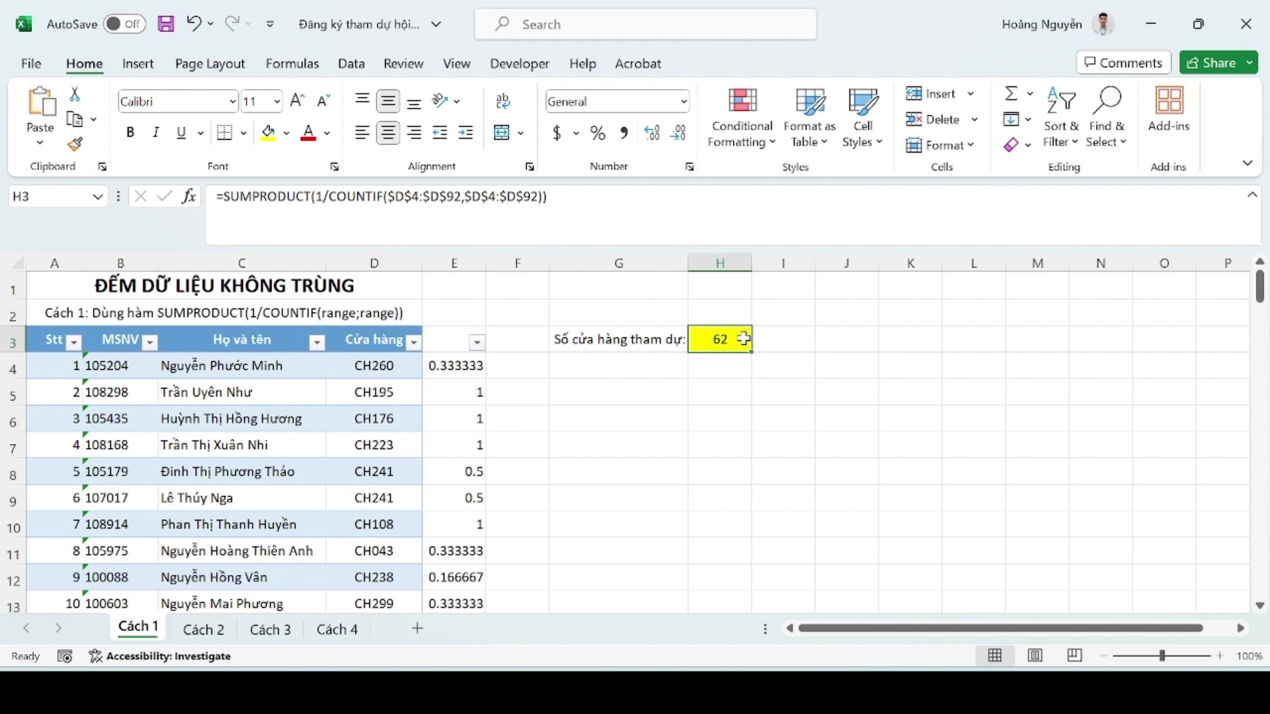
left_click(206, 633)
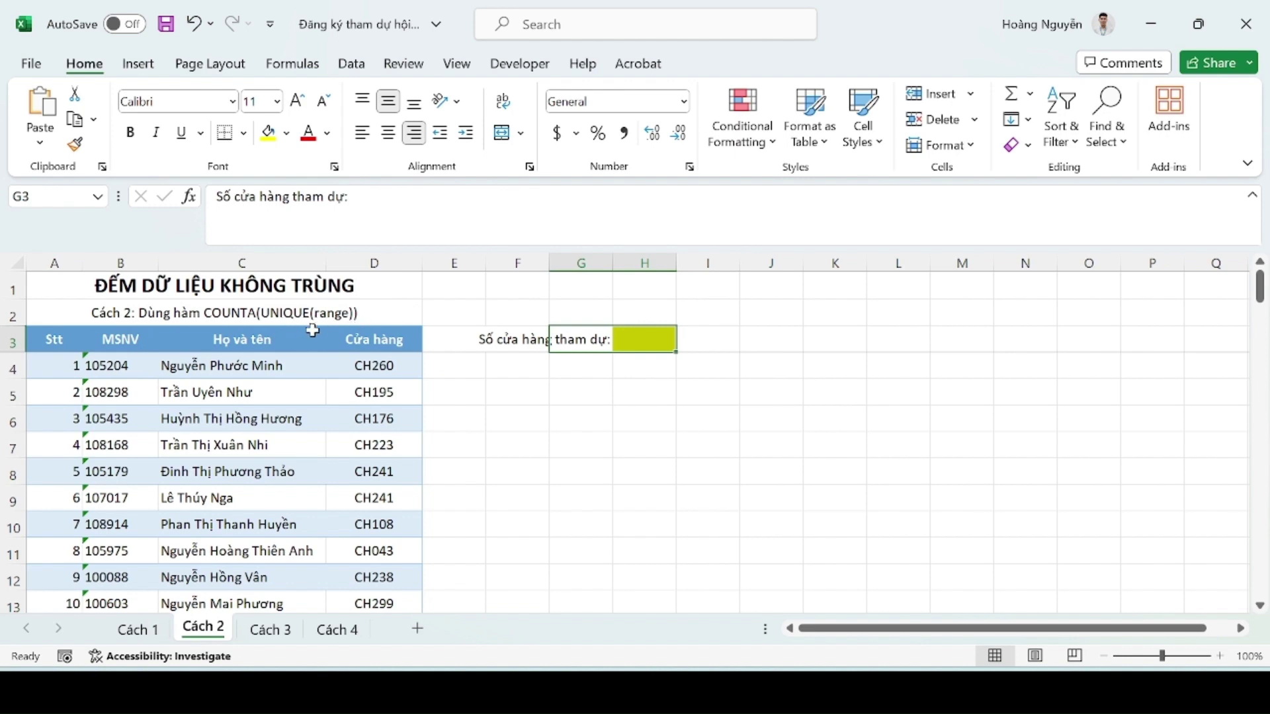
Step: Enter =UNIQUE(D4:D92) in J4 and check the list spills down to CH914 at row 65
left_click(658, 340)
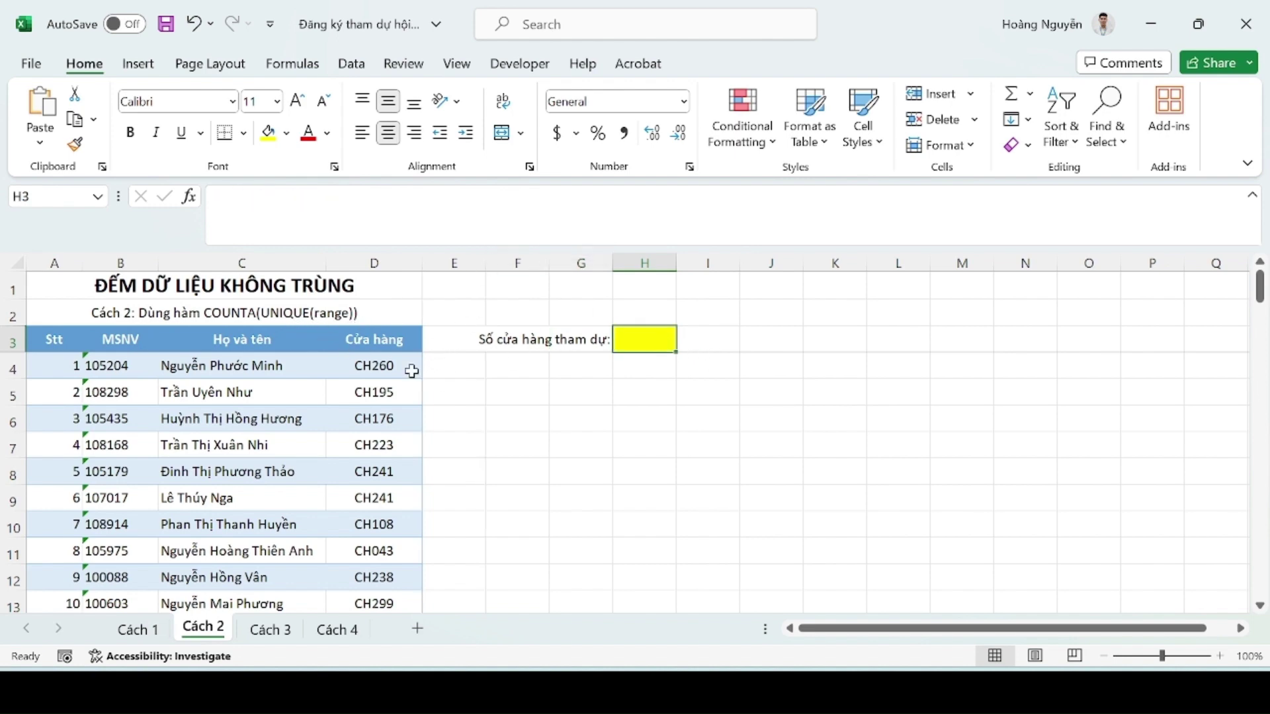
left_click(755, 366)
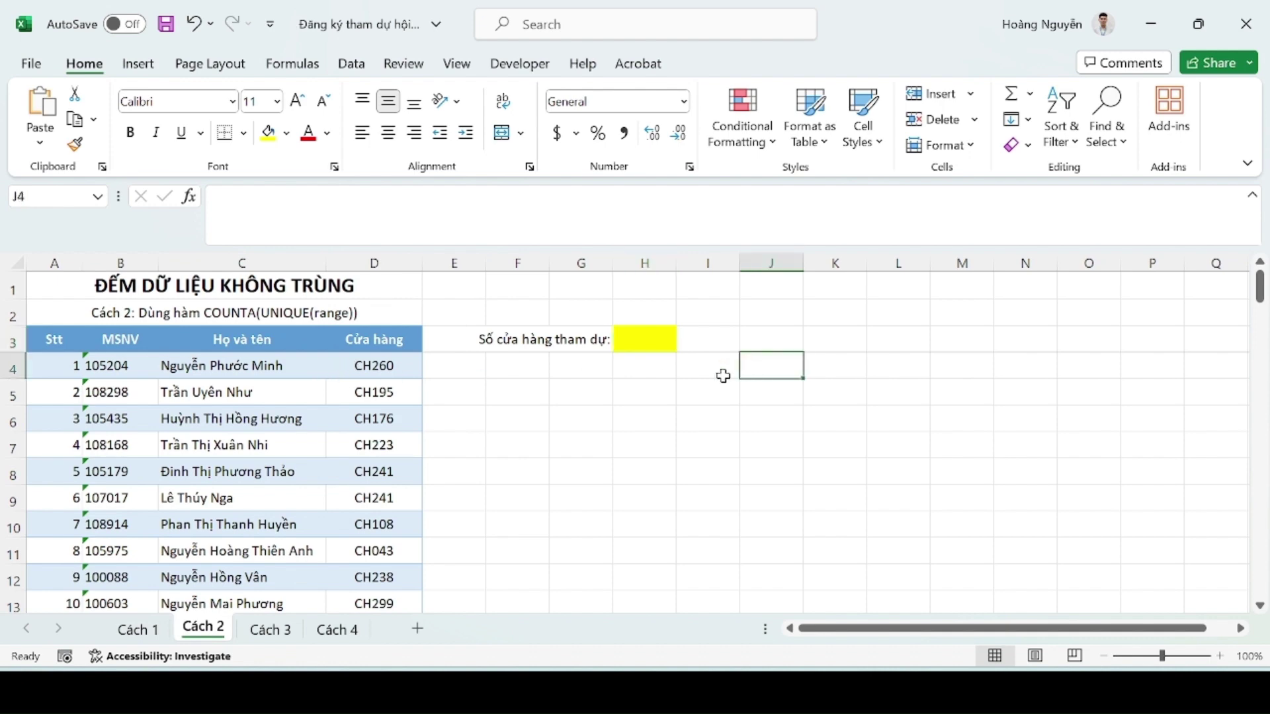
type("=uni")
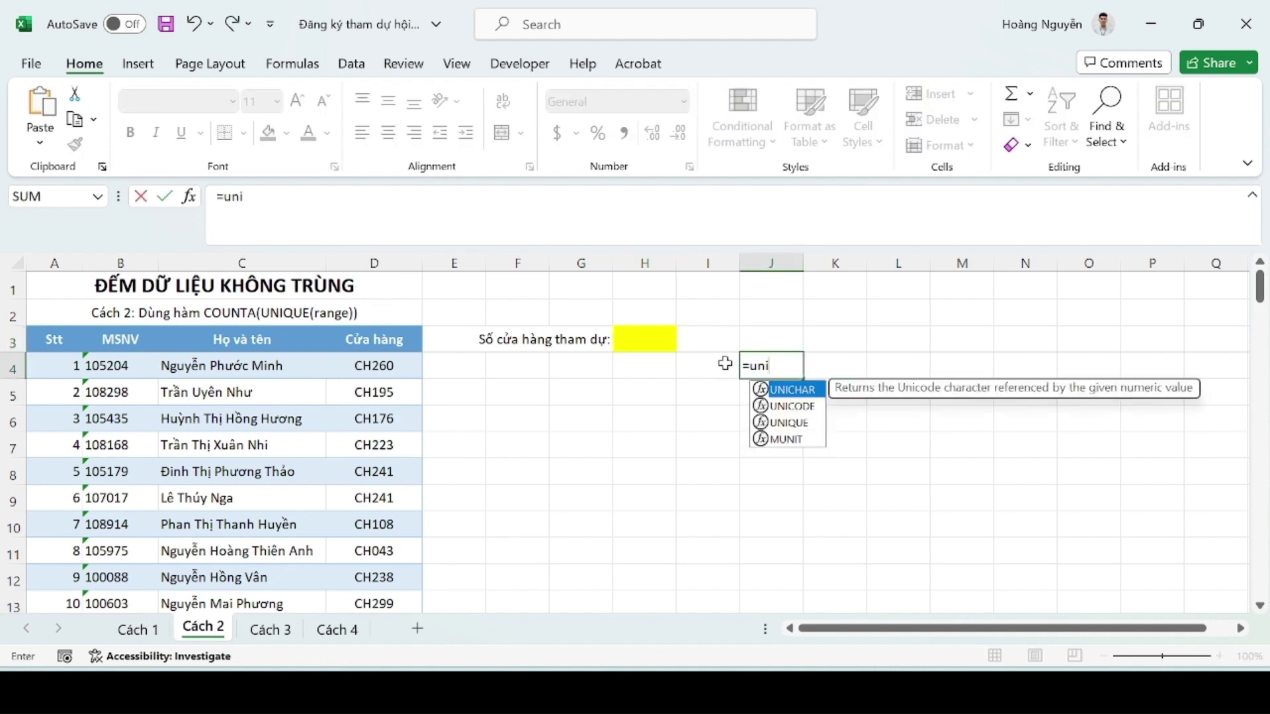
type("que(")
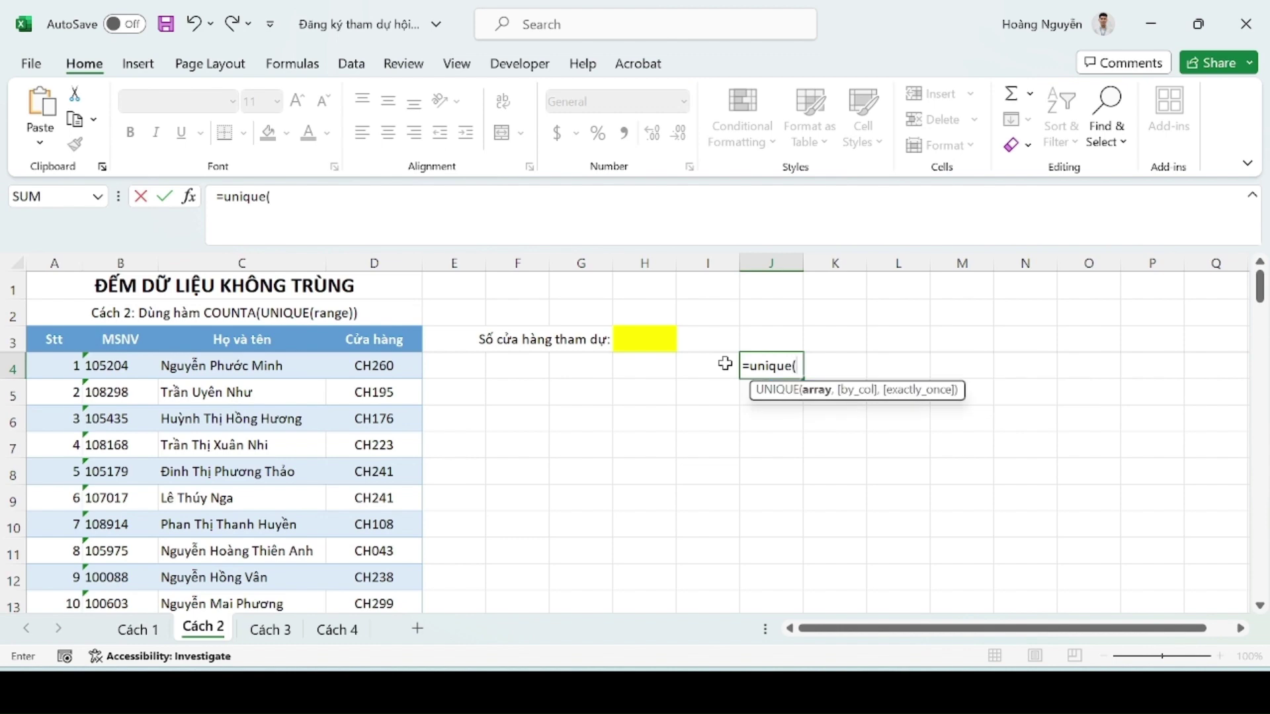
left_click(395, 362)
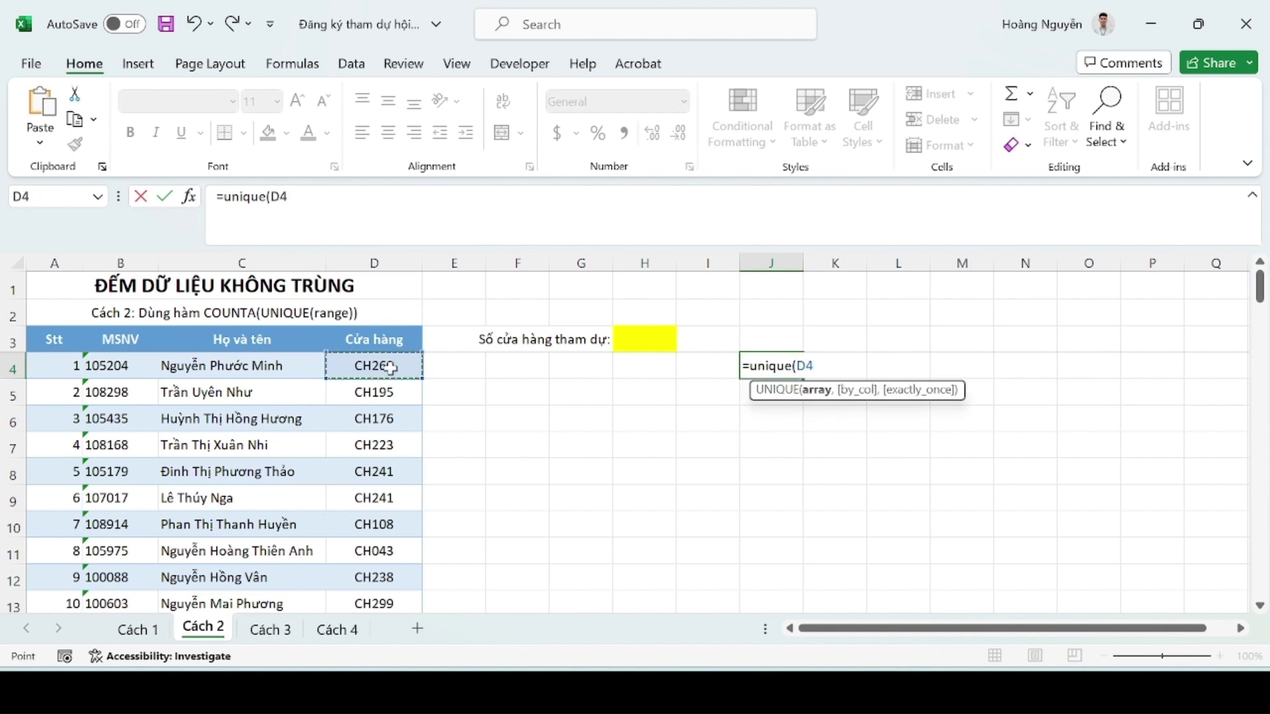
key("ctrl+shift+Down")
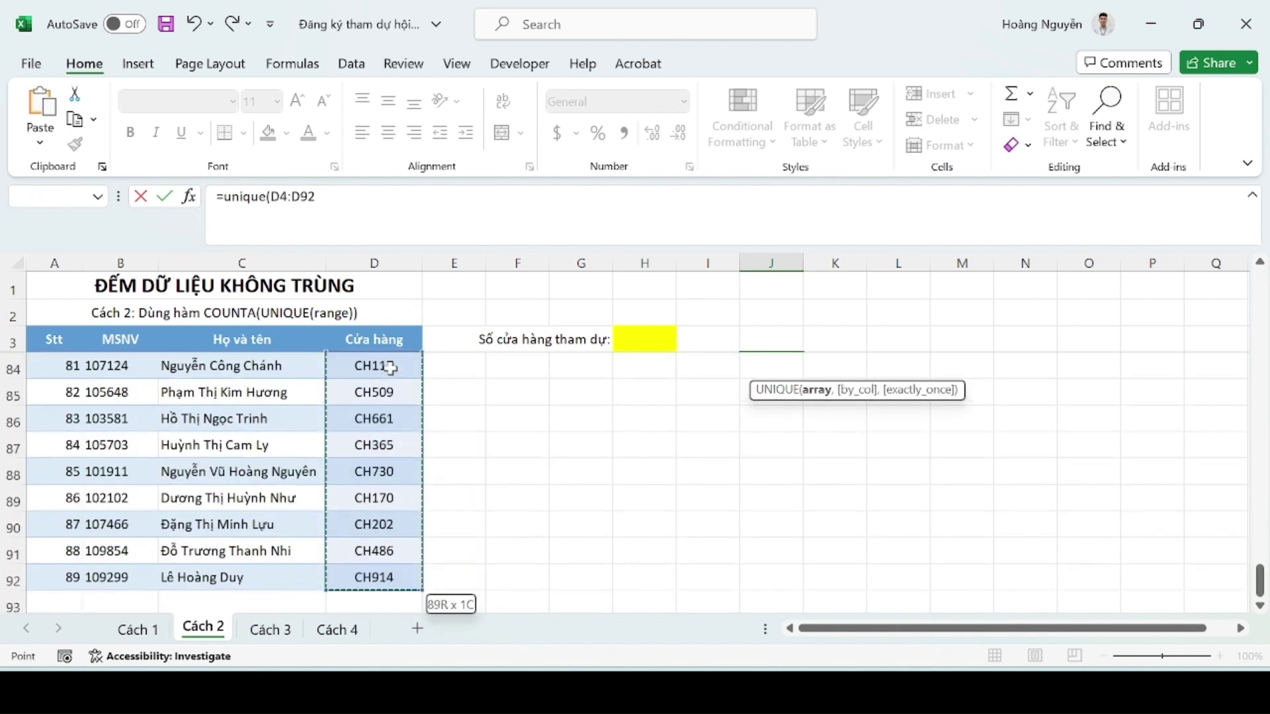
key("Return")
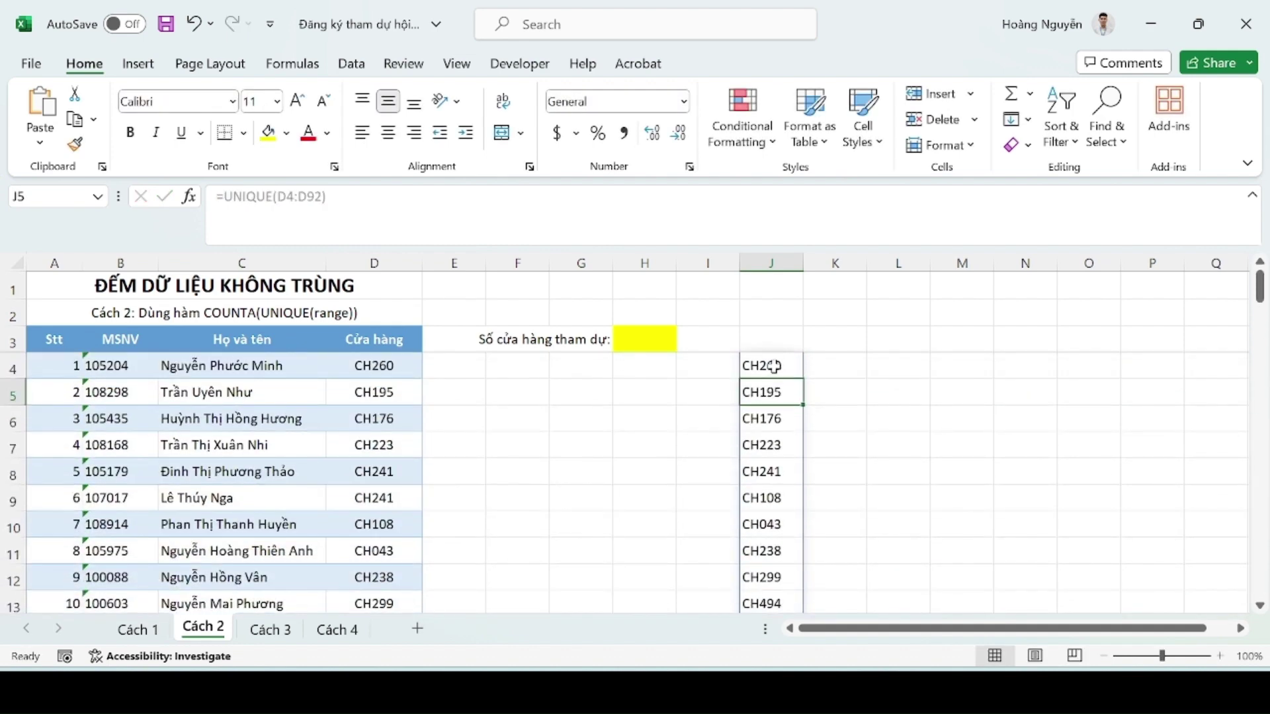
scroll(780, 390, "down", 1)
scroll(777, 390, "down", 2)
scroll(772, 391, "down", 3)
scroll(772, 391, "down", 3)
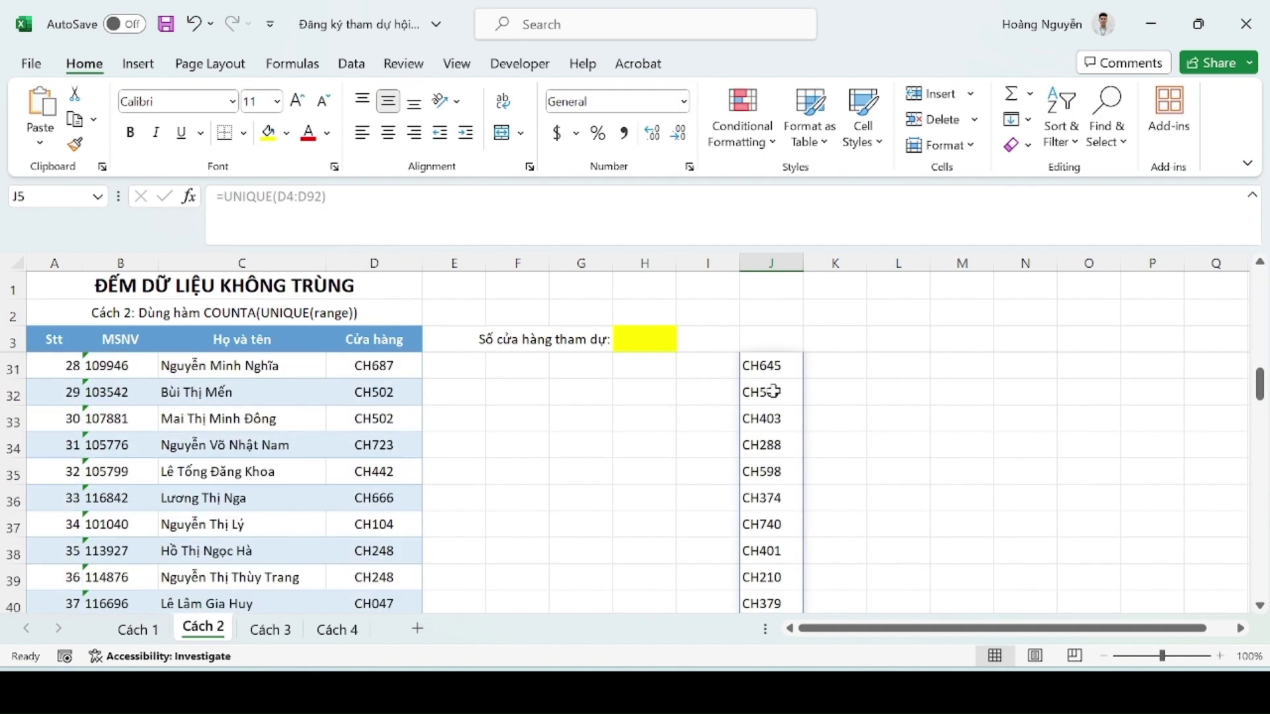
scroll(773, 391, "down", 3)
scroll(772, 391, "down", 4)
scroll(772, 393, "down", 2)
scroll(767, 423, "down", 1)
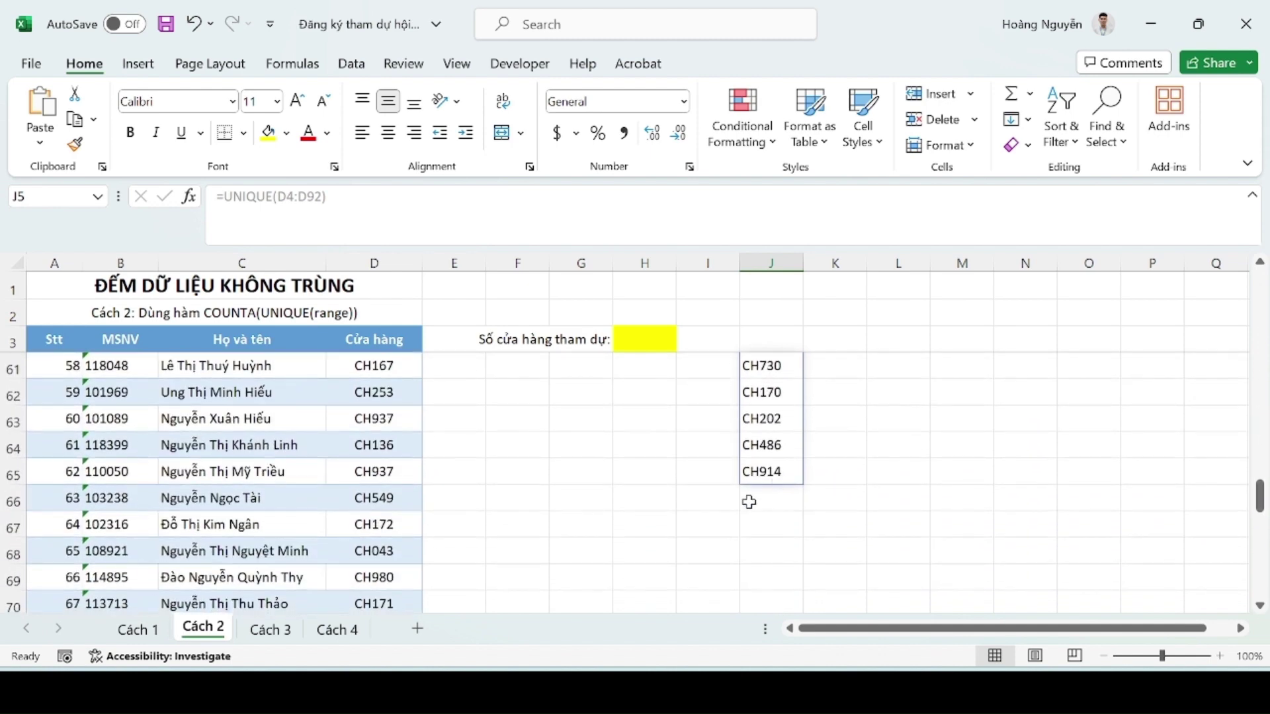
scroll(774, 470, "up", 8)
scroll(780, 468, "up", 11)
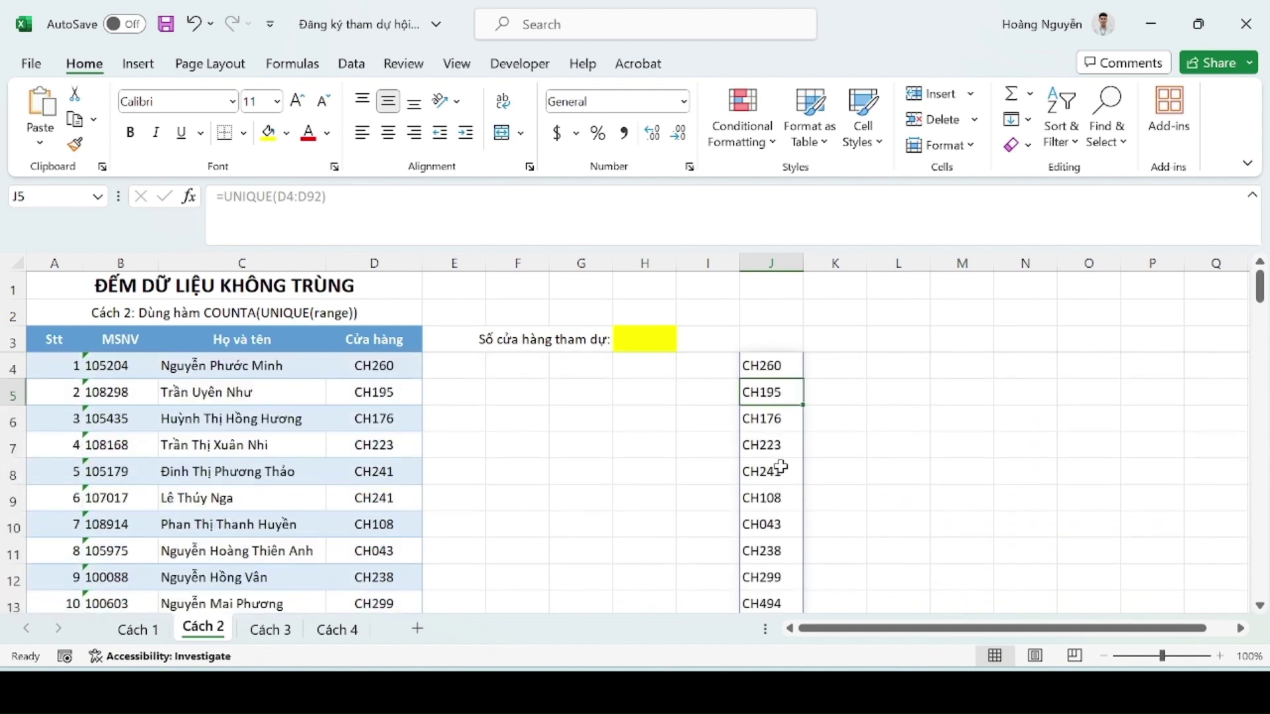
left_click(662, 344)
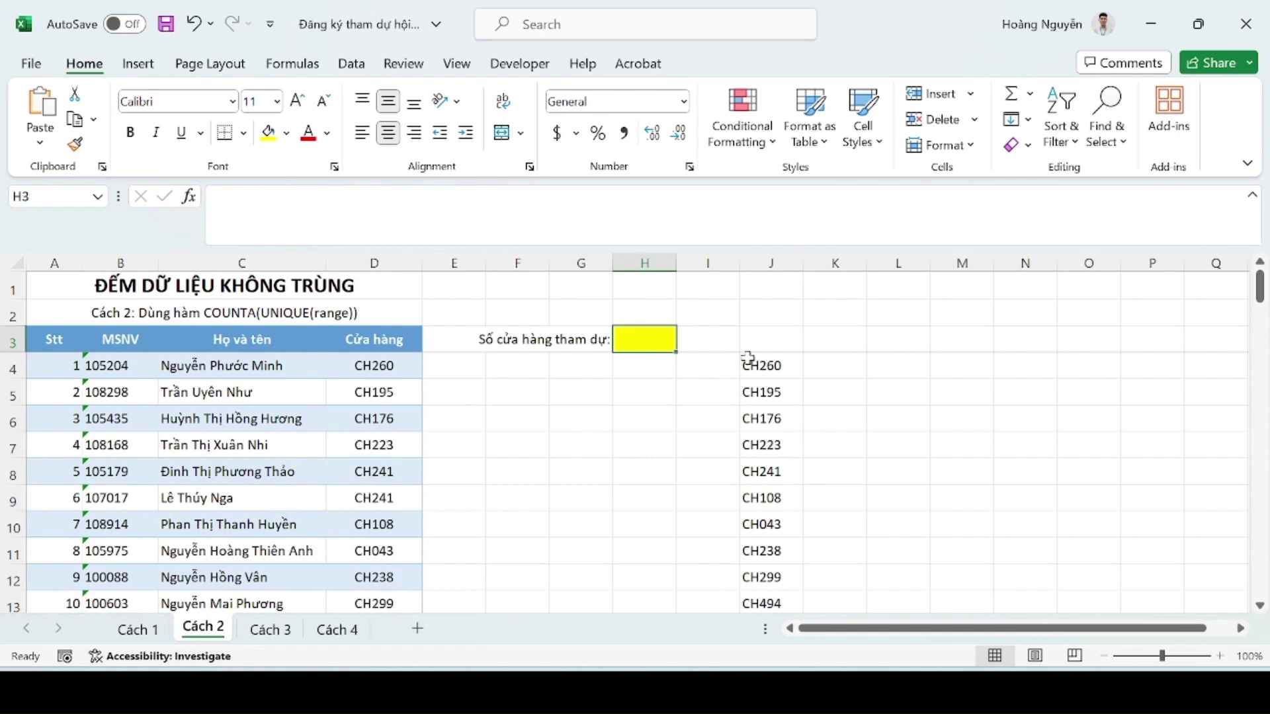
Step: Enter =COUNTA(UNIQUE(D4:D92)) in H3, returning 62
left_click(771, 262)
left_click(767, 366)
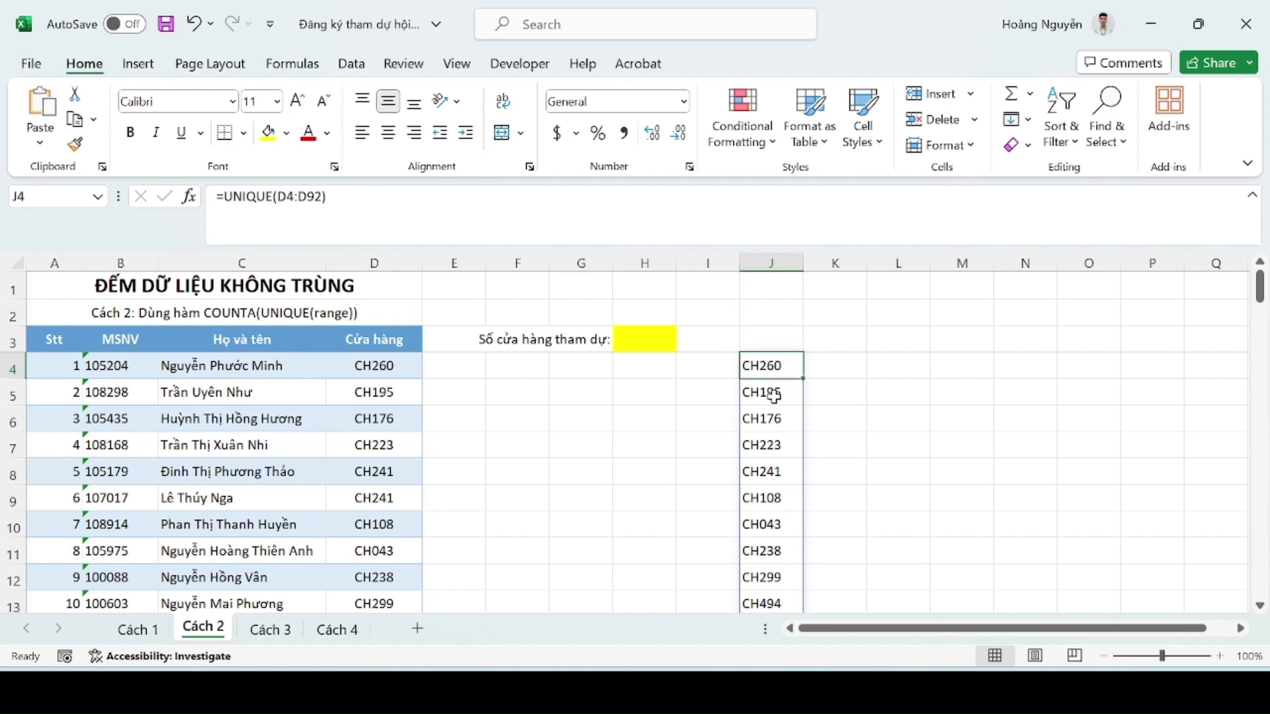
left_click(629, 329)
type("=count")
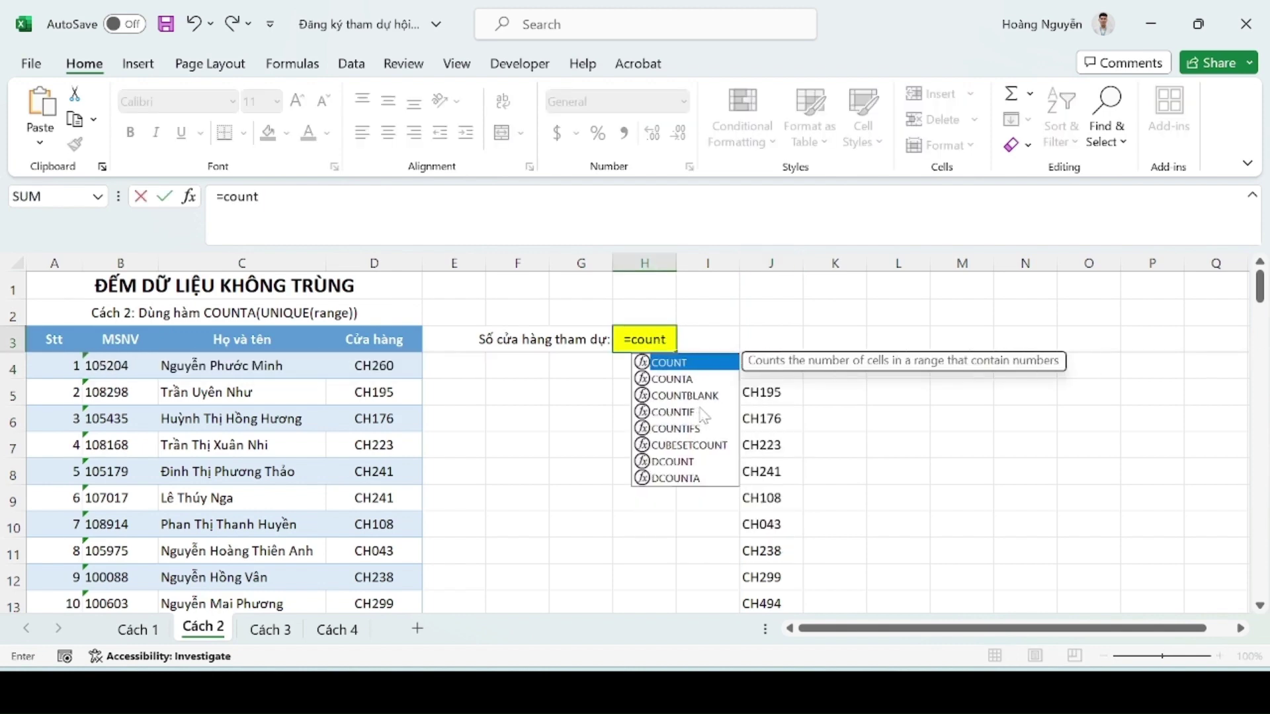
type("a(uni")
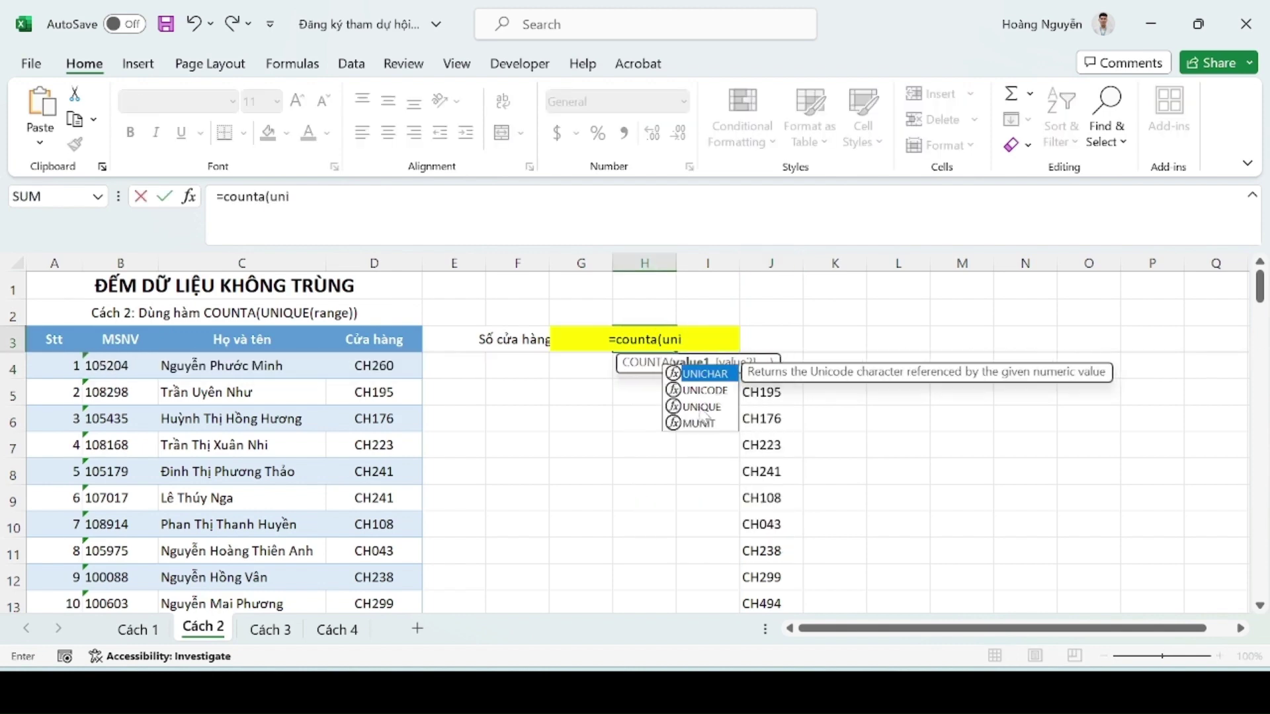
type("que(")
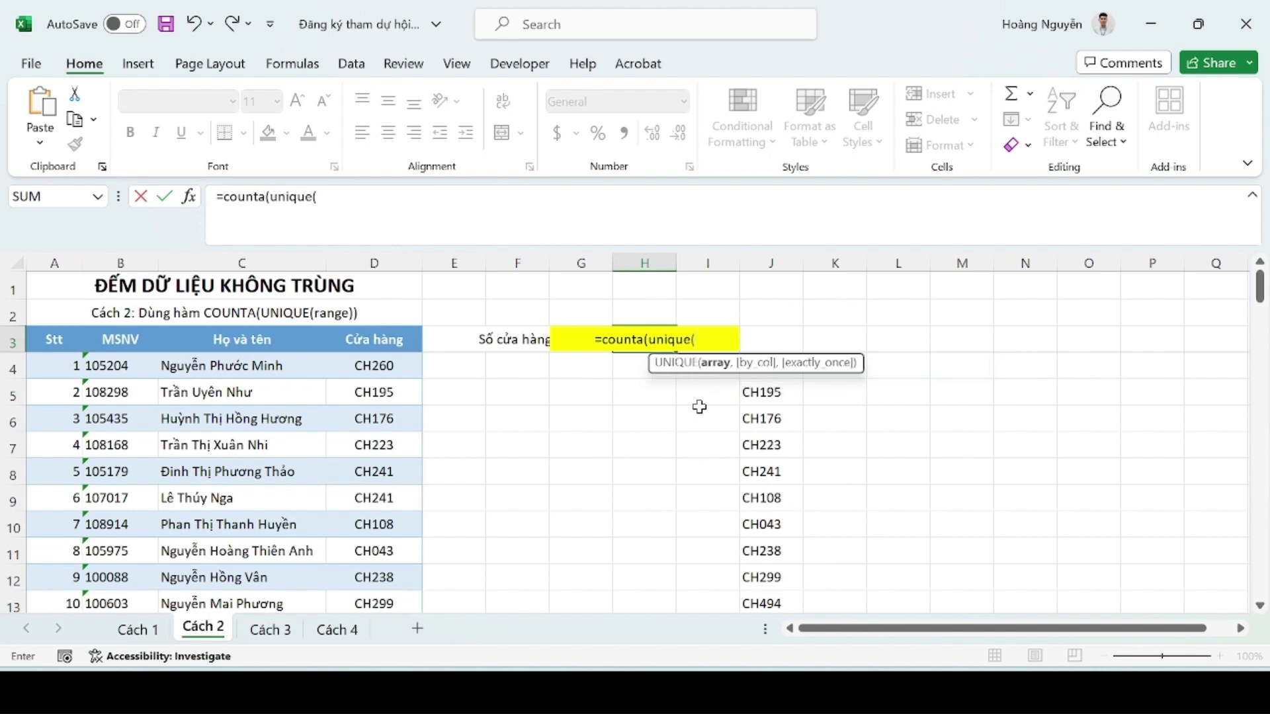
left_click(375, 366)
key("ctrl+shift+Down")
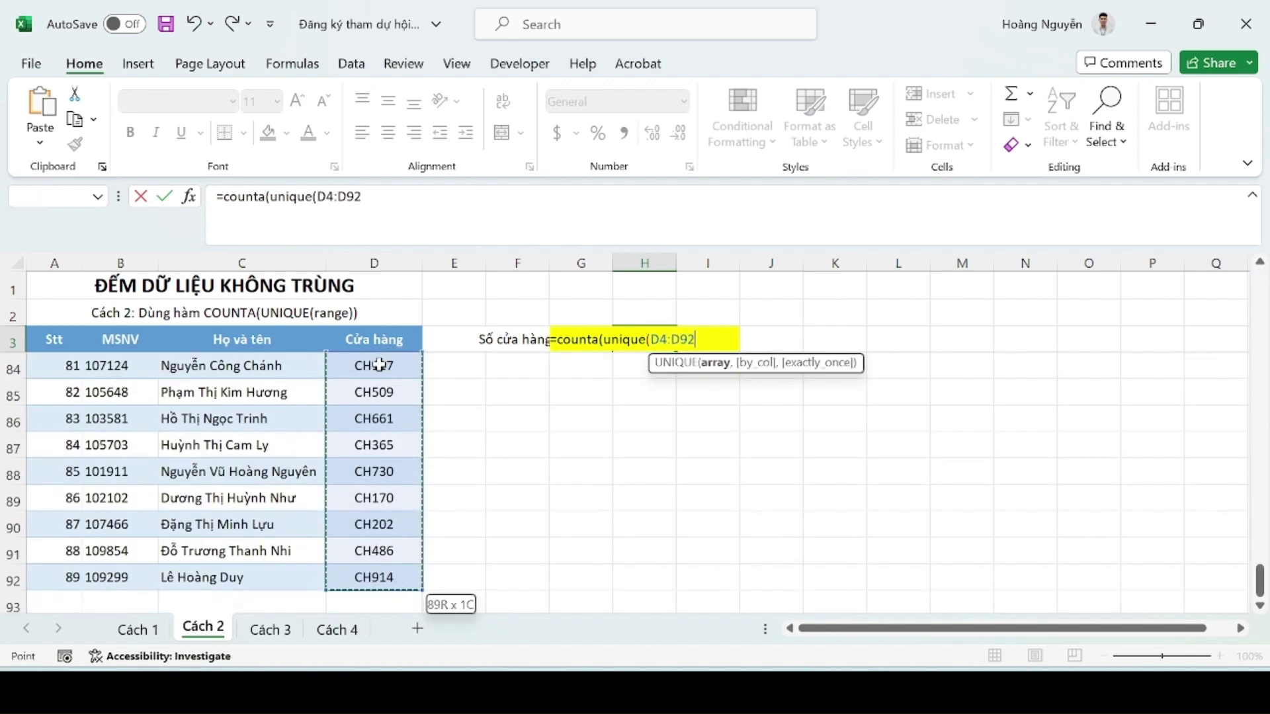
type(")")
type(")")
key("Return")
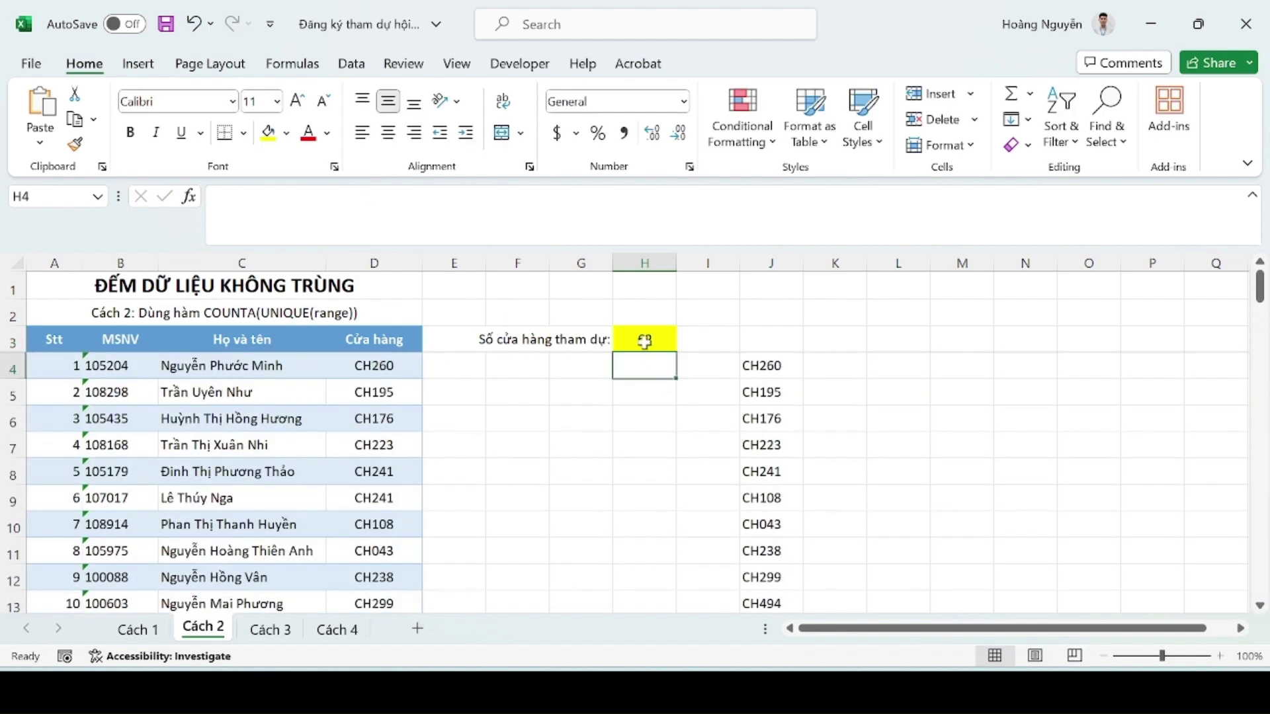
left_click(644, 340)
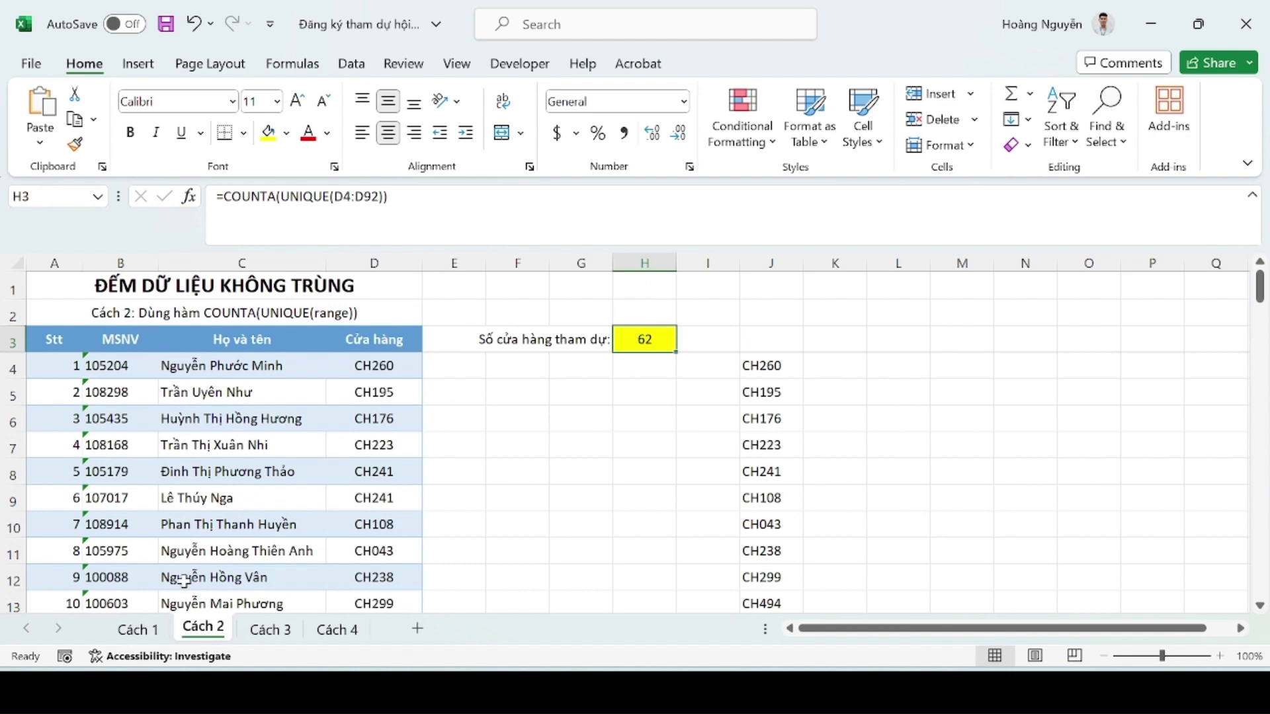
Step: Compare the result against the Cách 1 sheet, then move to the Cách 3 sheet
left_click(137, 629)
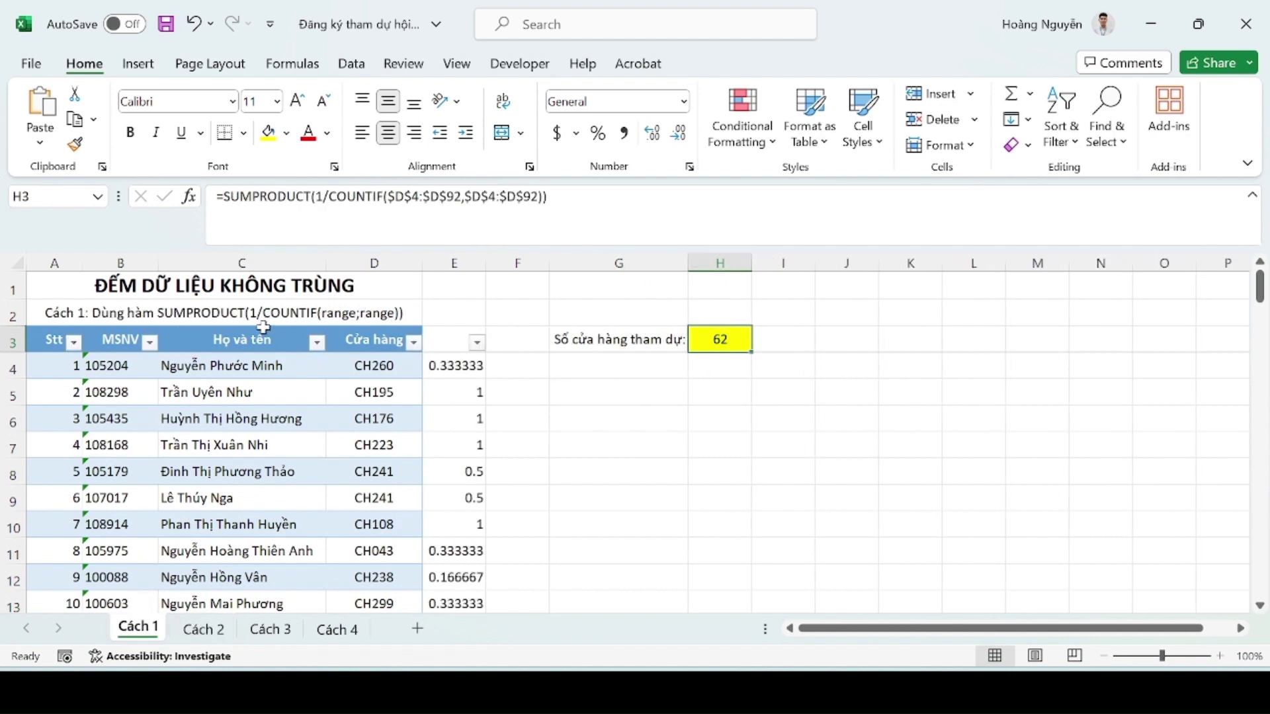
left_click(203, 629)
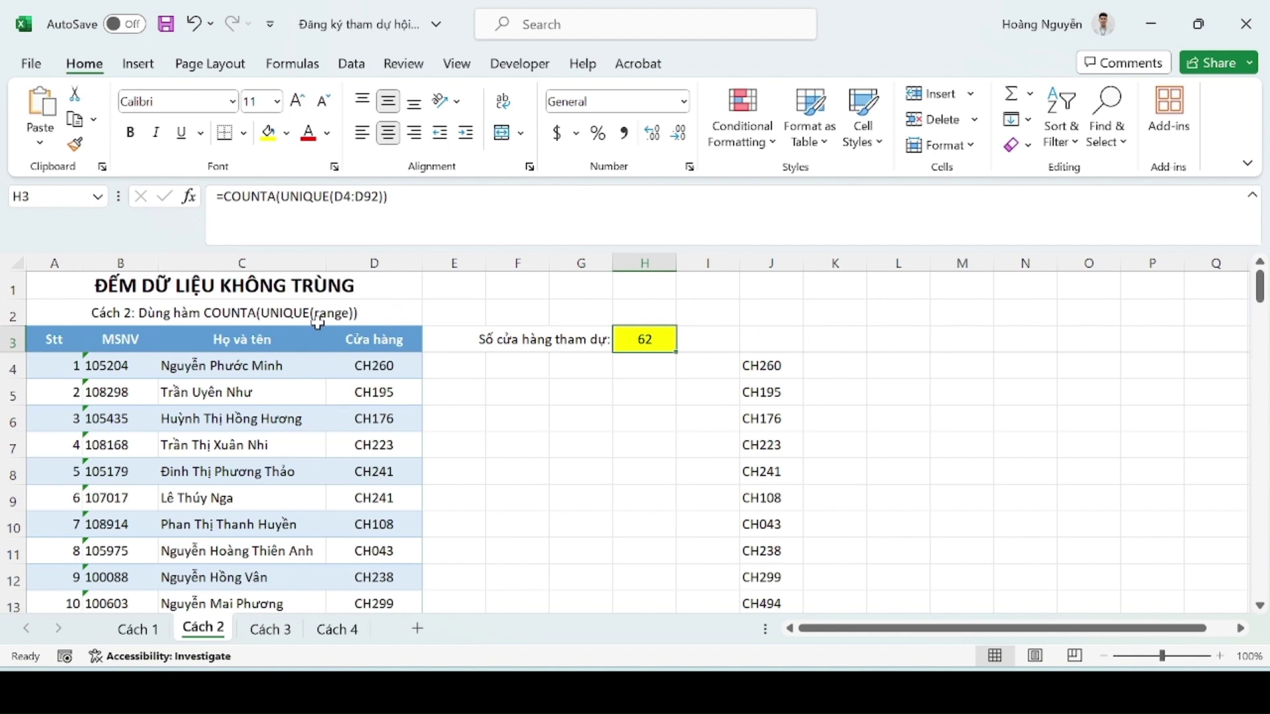
left_click(256, 629)
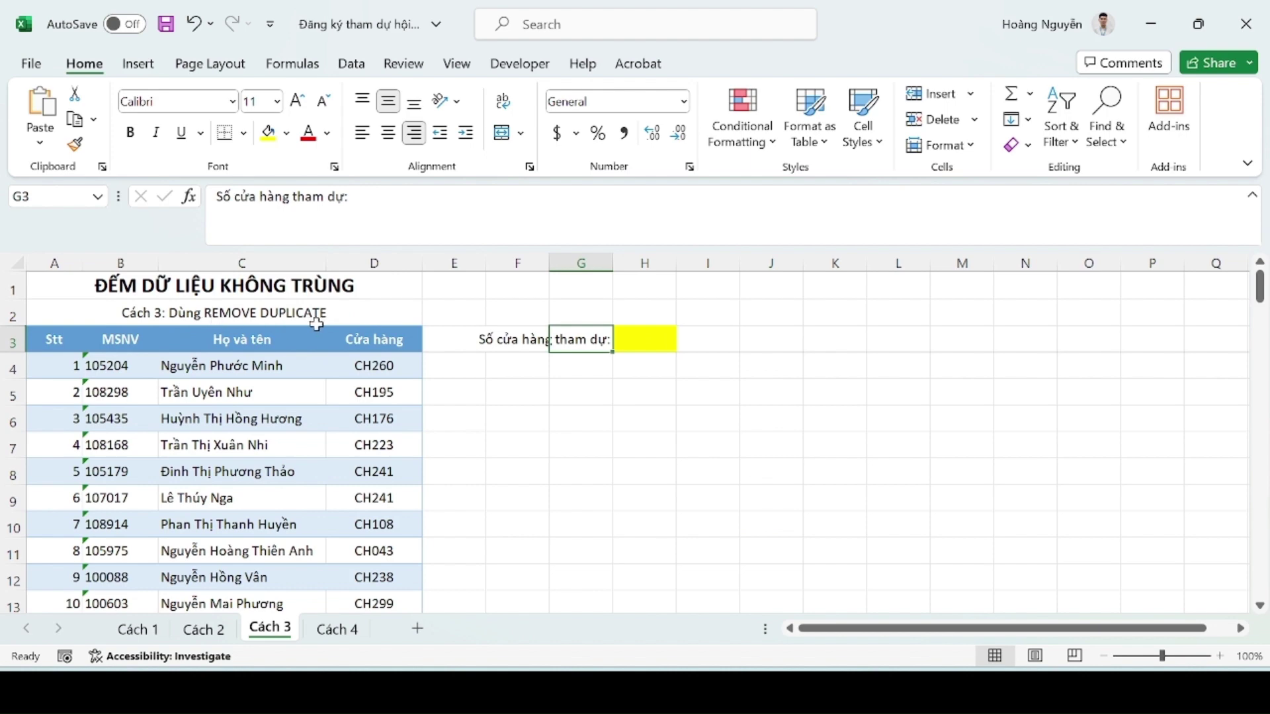
Step: Copy the 89 store codes from D4:D92 and paste them into column J starting at J4
left_click(383, 368)
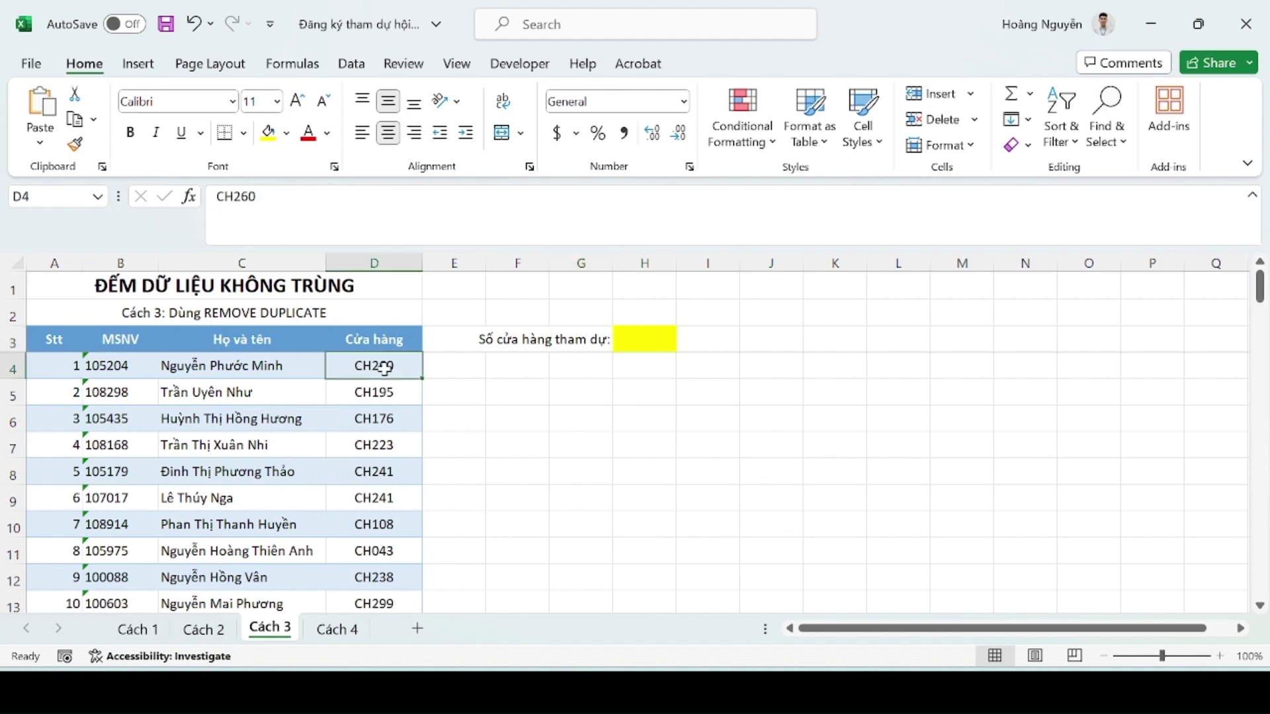
key("ctrl+shift+Down")
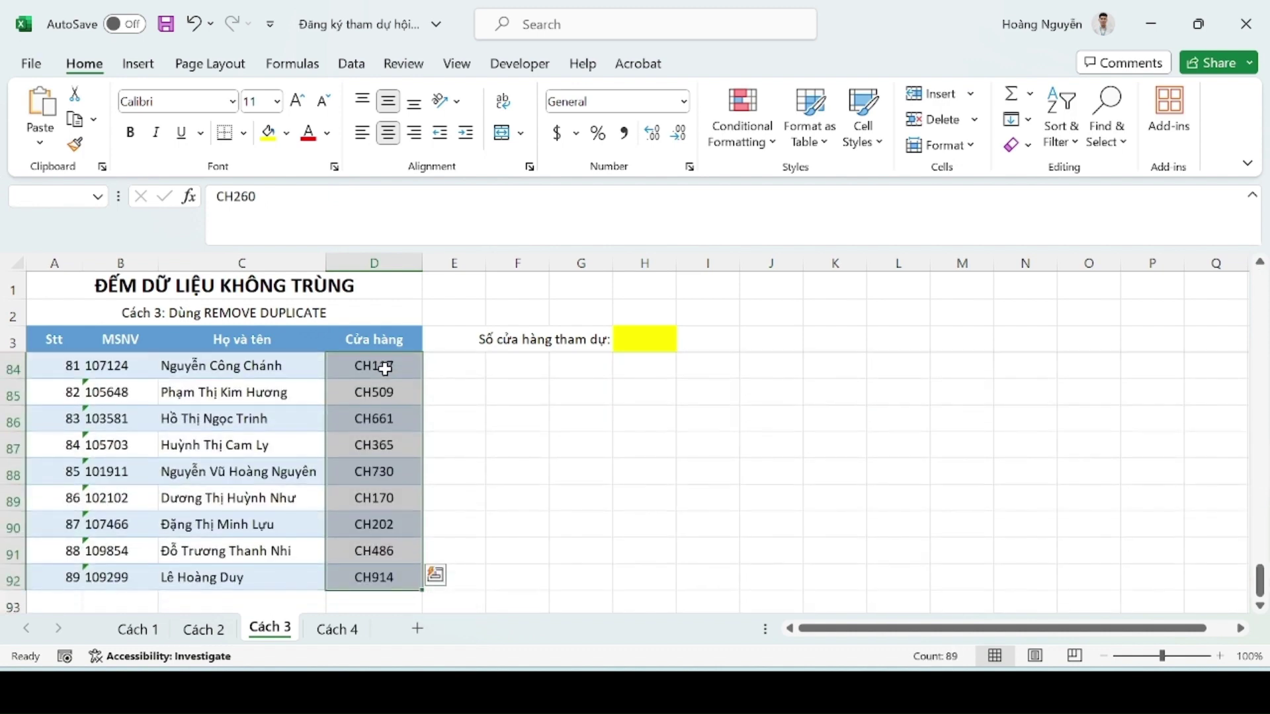
key("ctrl+c")
key("ctrl+Up")
key("Down")
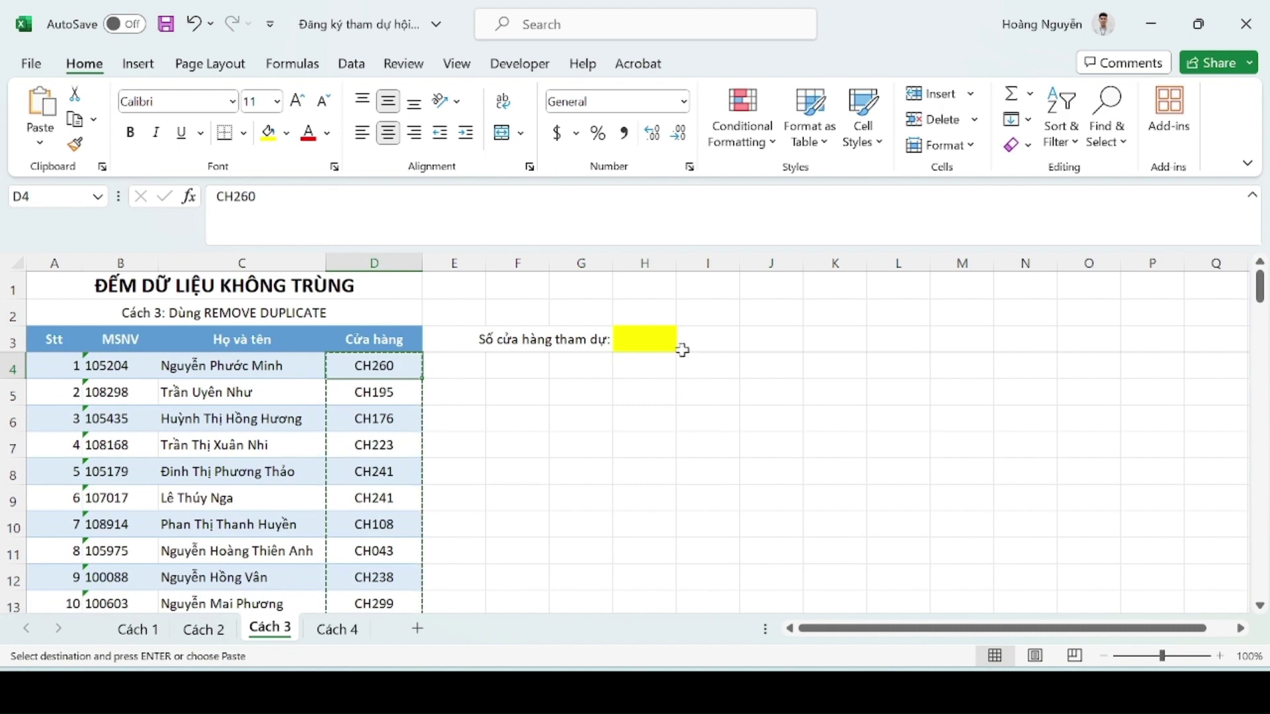
right_click(760, 366)
left_click(838, 137)
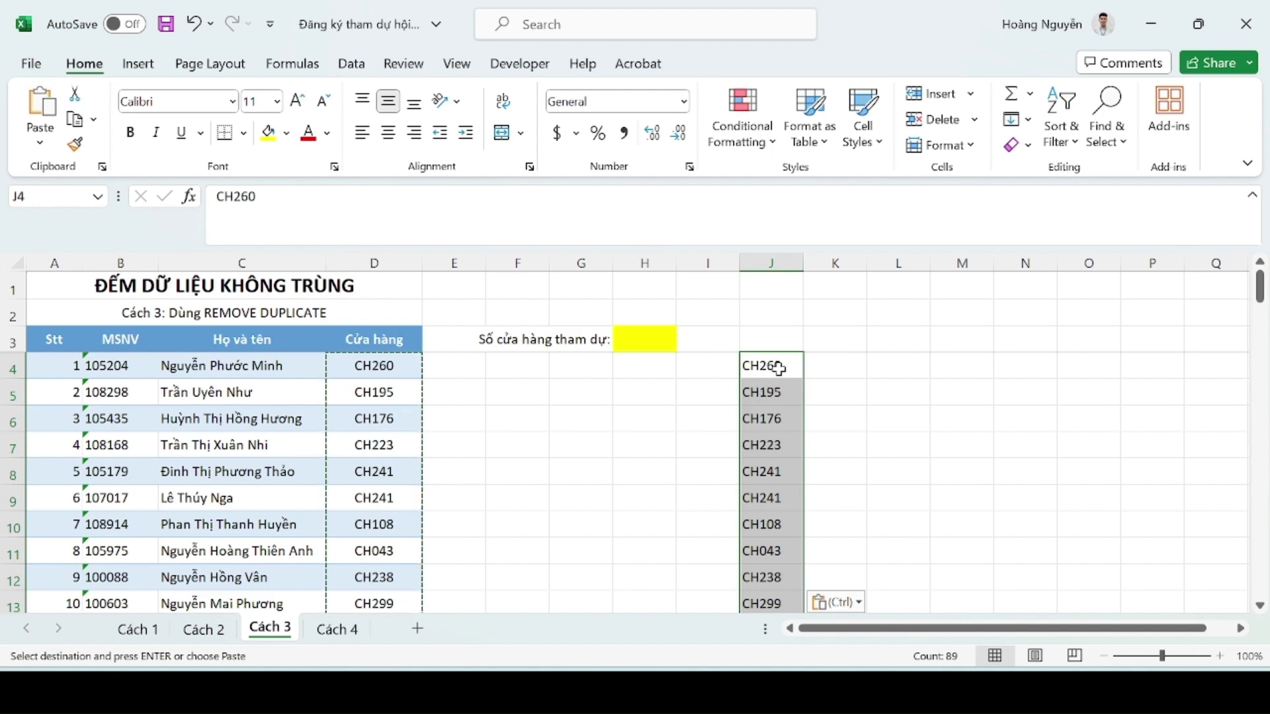
left_click(351, 63)
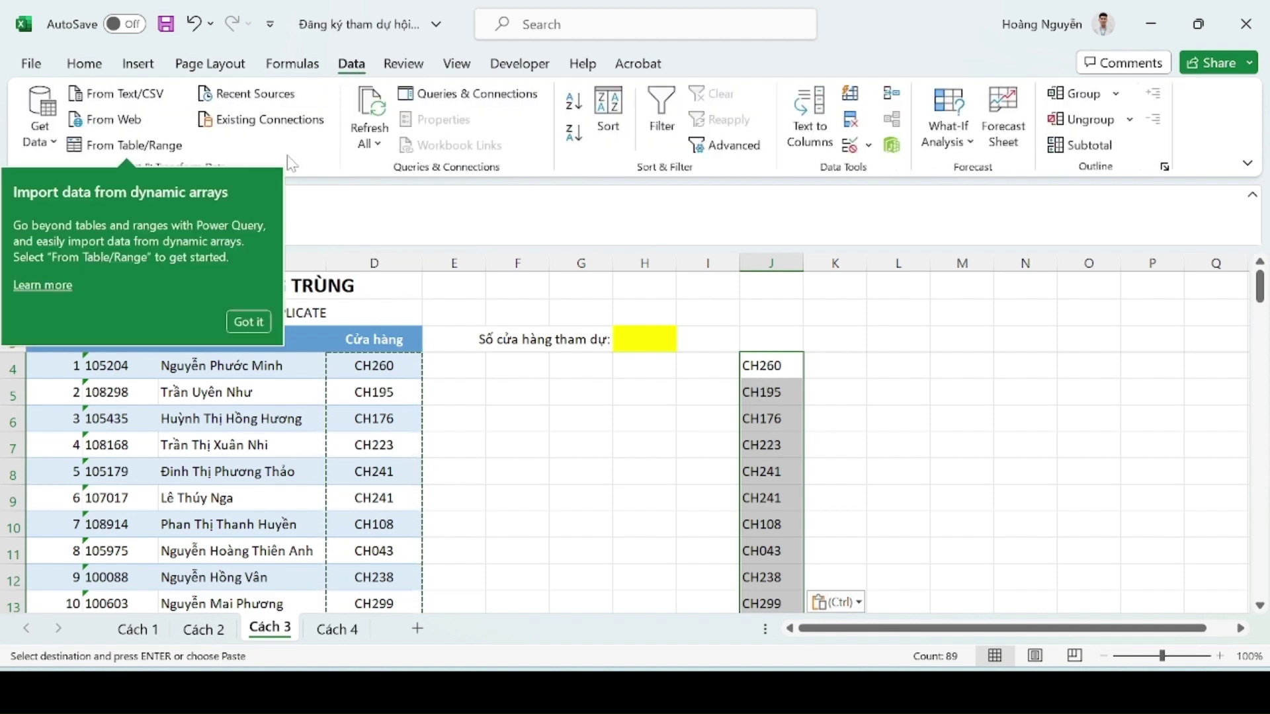
Step: Run Remove Duplicates on column J, dropping 27 duplicates to leave 62 unique codes
left_click(251, 321)
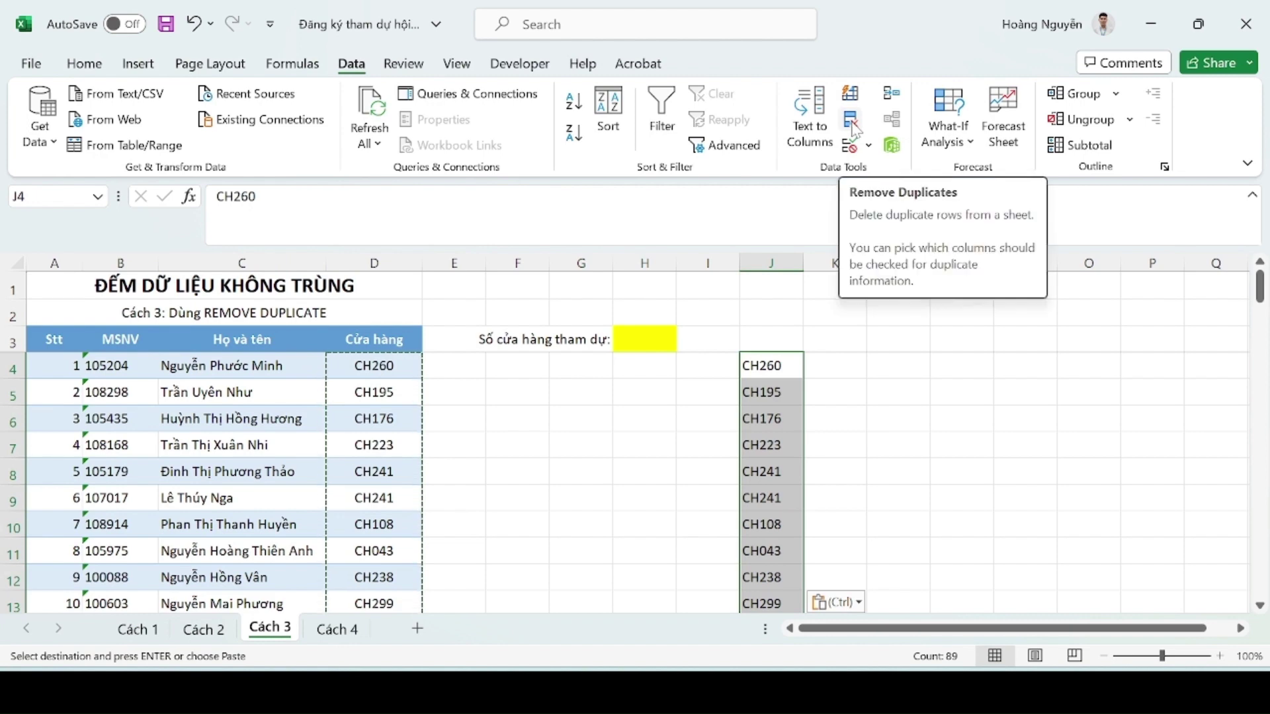
left_click(851, 122)
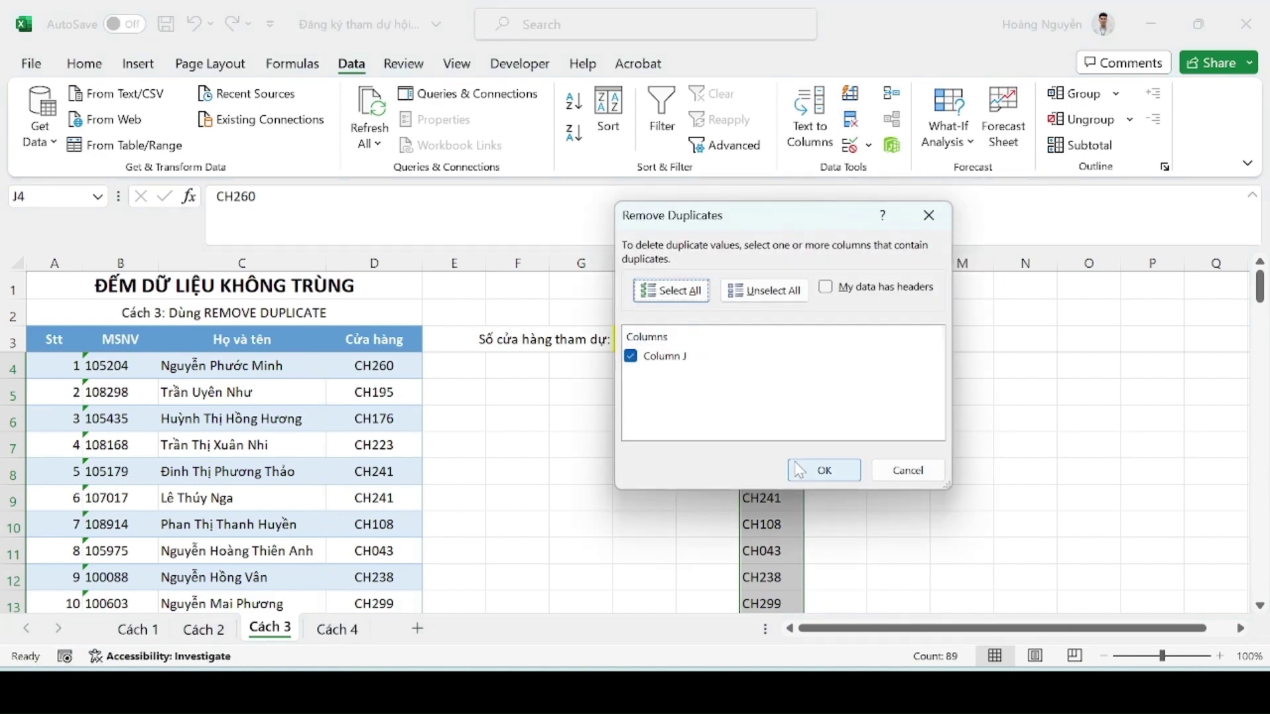
left_click(824, 470)
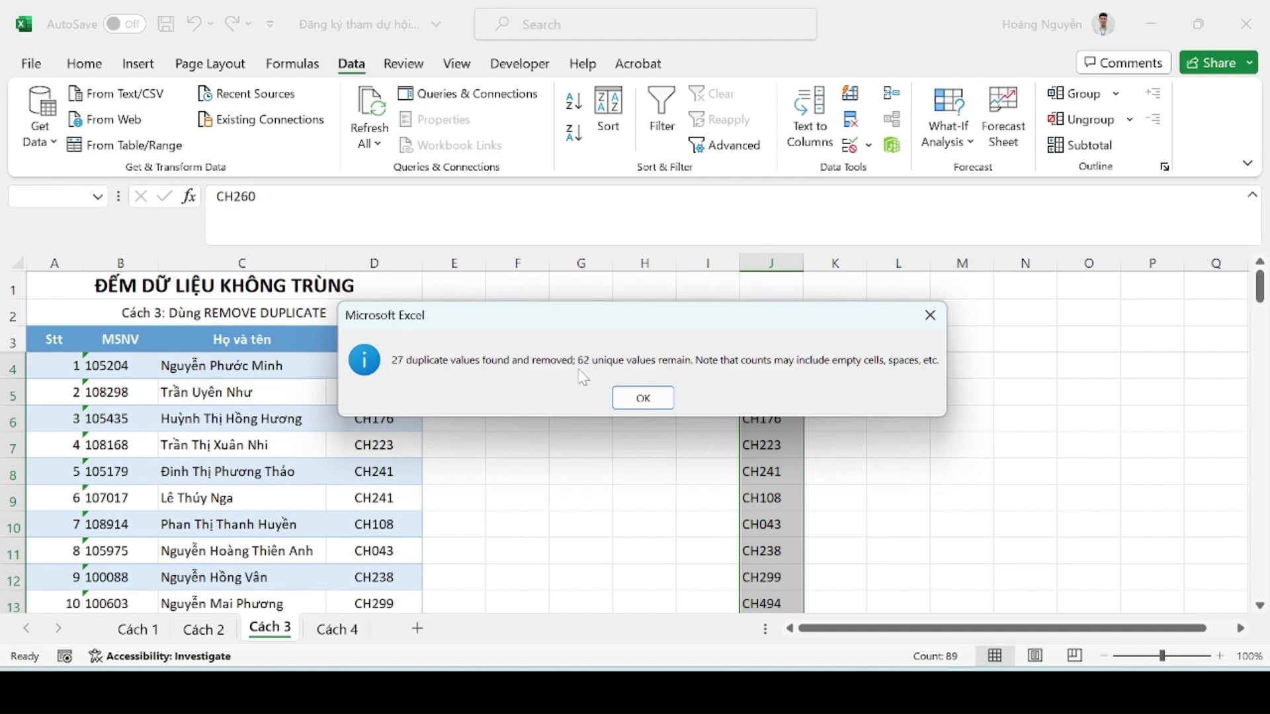
left_click(643, 398)
left_click(634, 337)
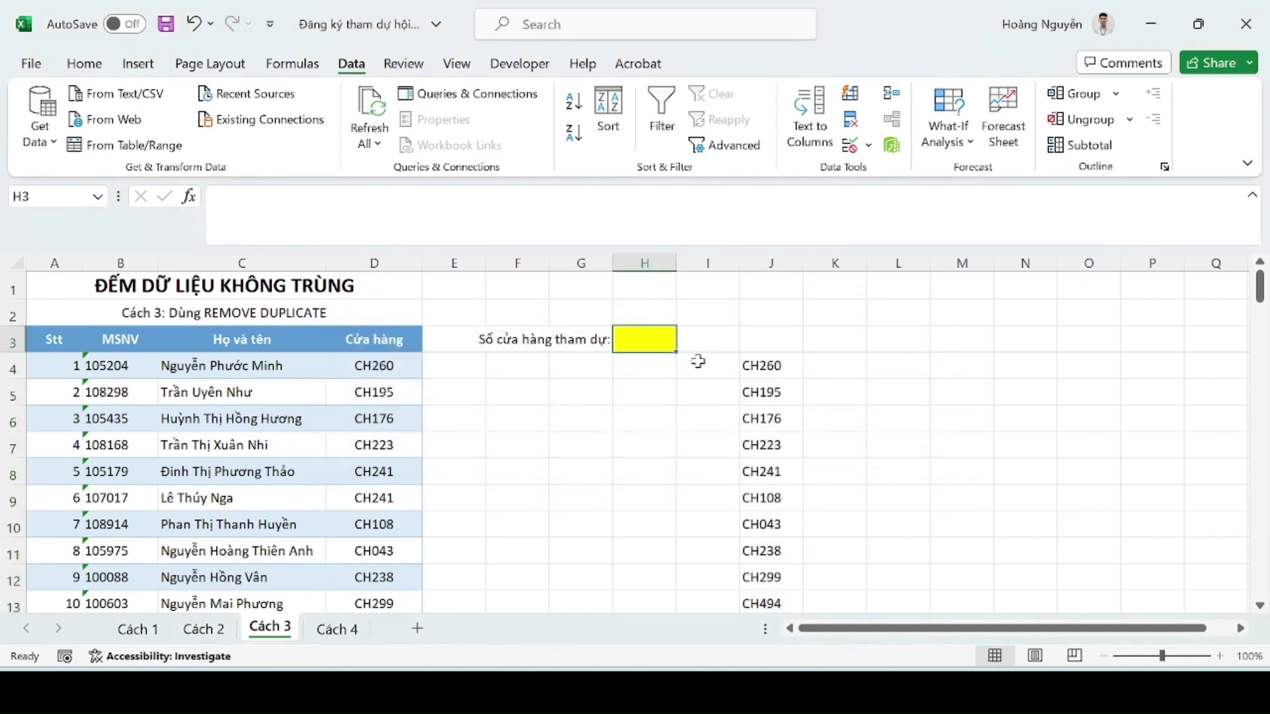
Step: Enter =COUNTA(J:J) in H3 to count the 62 unique store codes
type("=counta")
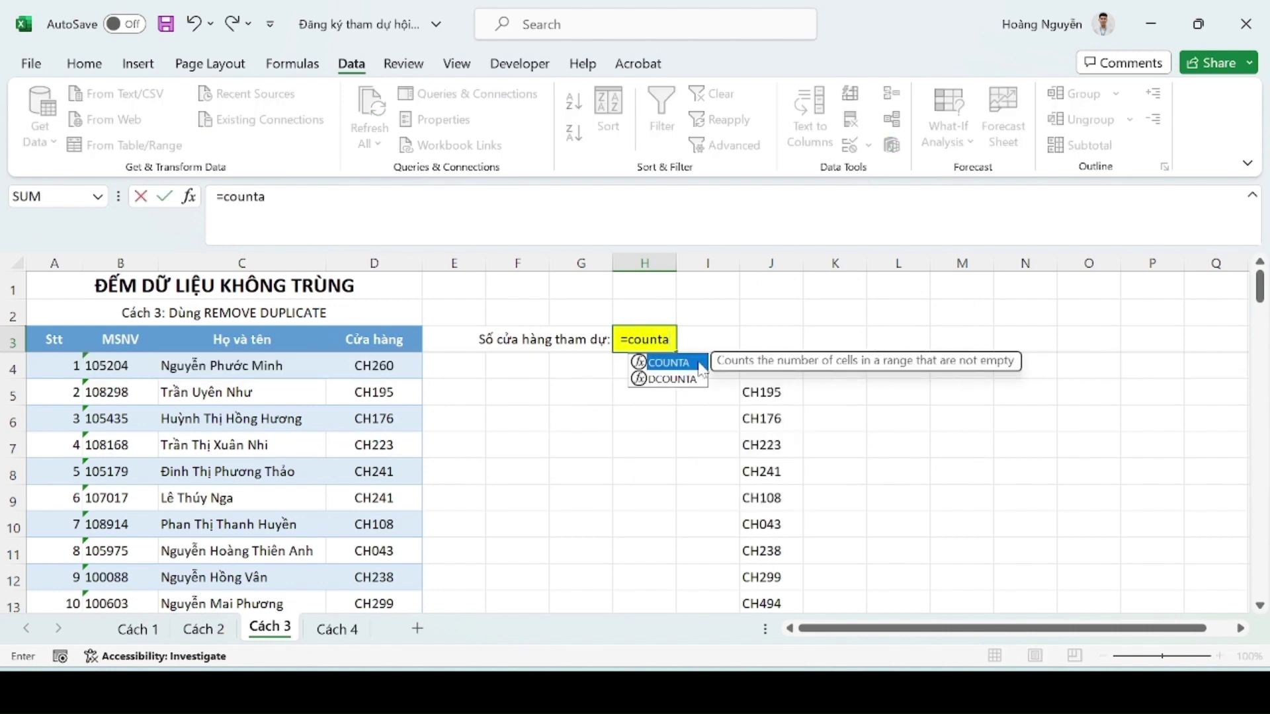
type("(")
left_click(780, 264)
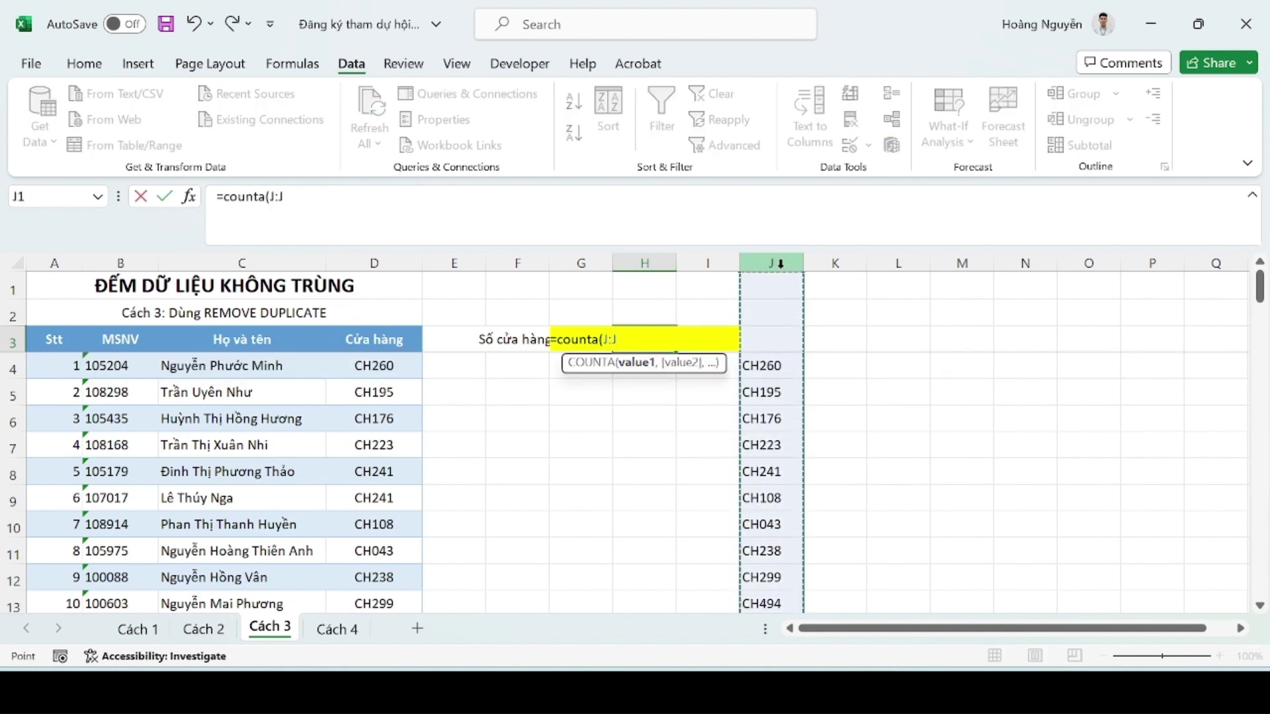
key("Return")
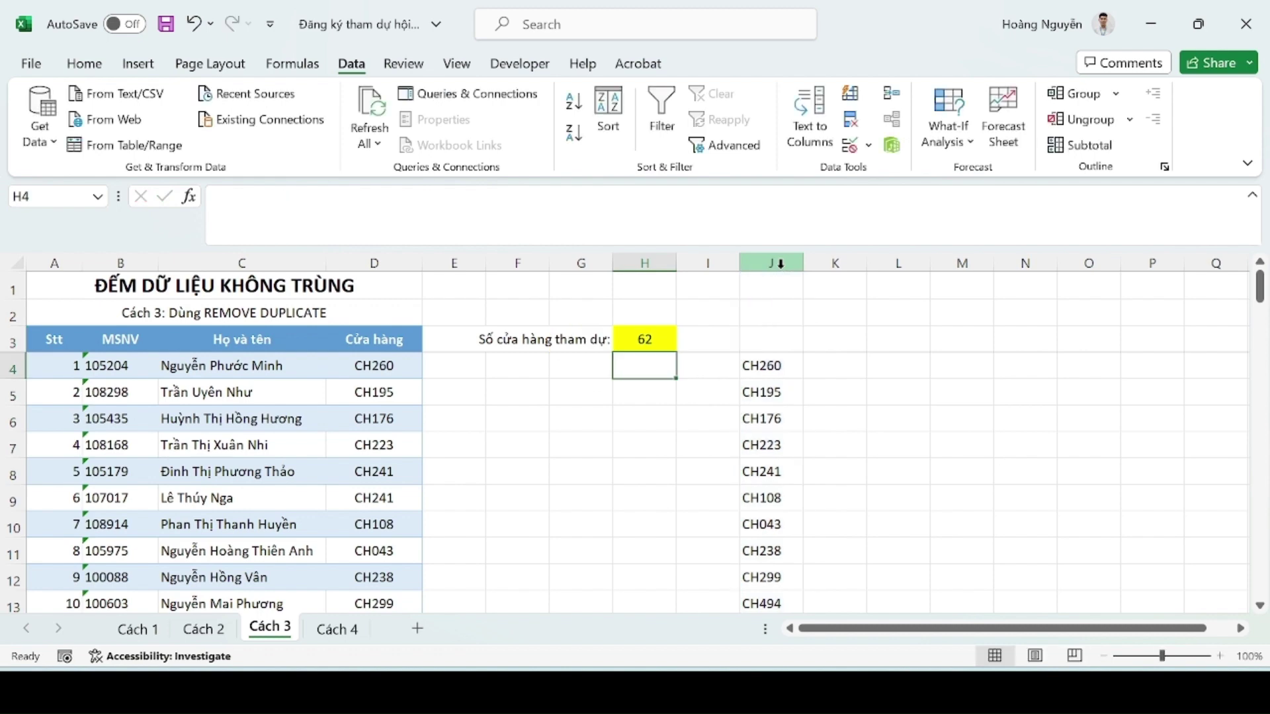
Step: Autofit column G to its label and move to sheet Cách 4
left_click(645, 338)
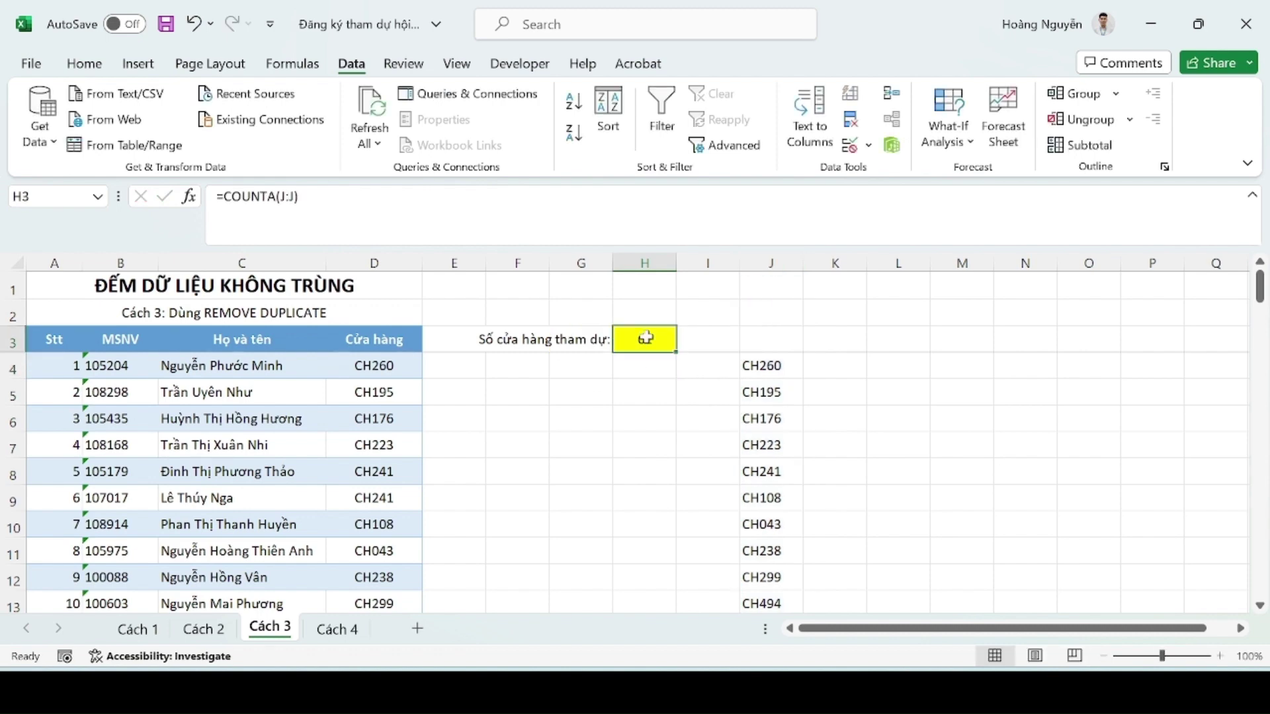
double_click(613, 263)
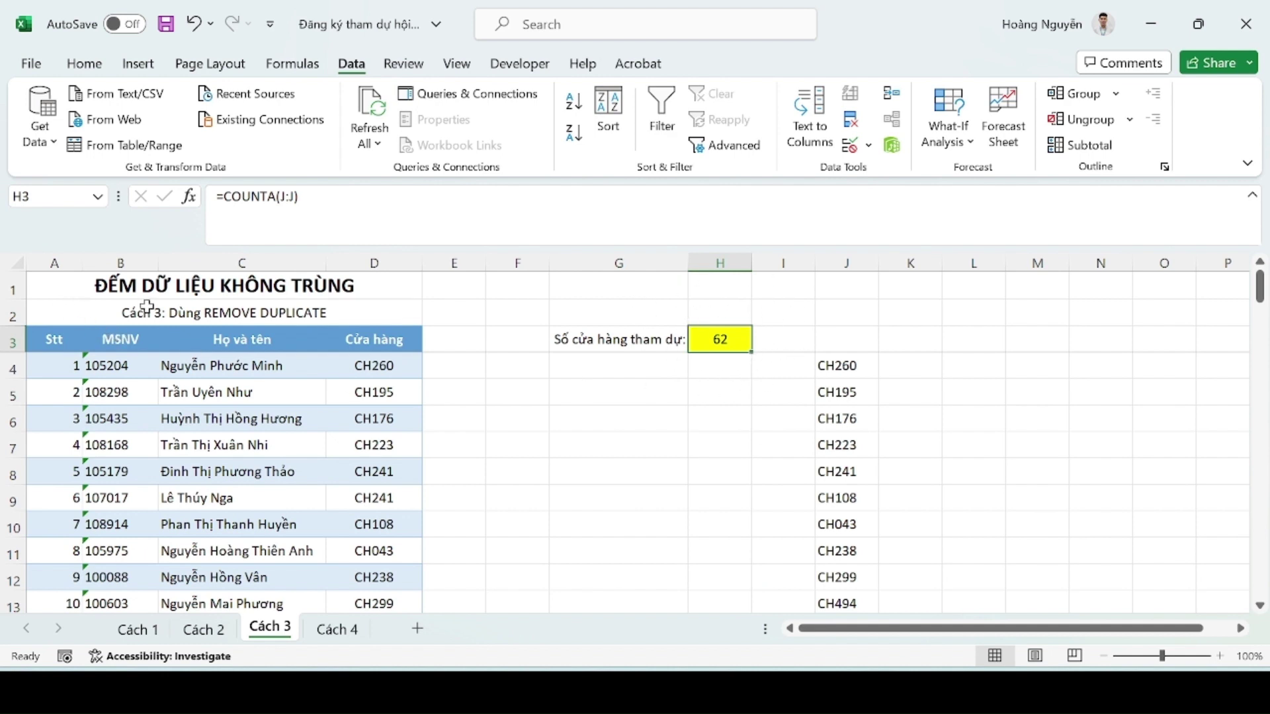
left_click(338, 628)
Step: Select the A3:D92 data table and start a PivotTable from it
double_click(612, 263)
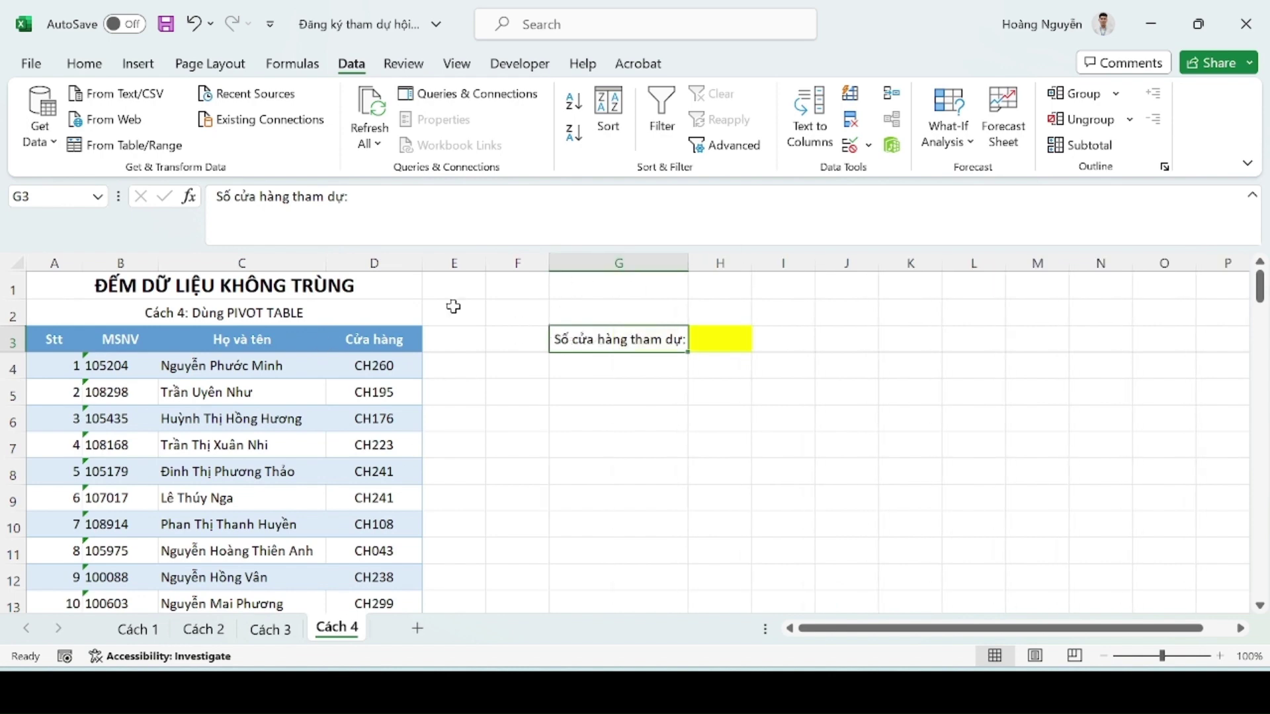
left_click_drag(57, 336, 394, 343)
key("ctrl+shift+Down")
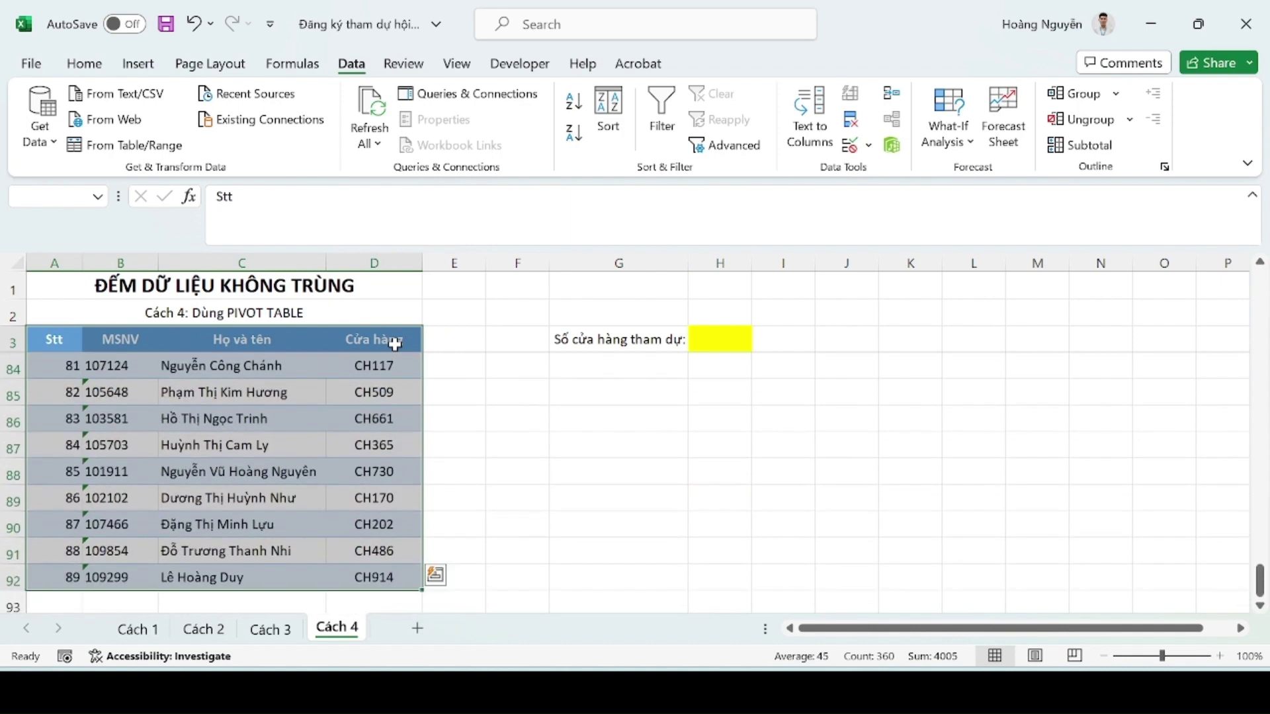
left_click(137, 64)
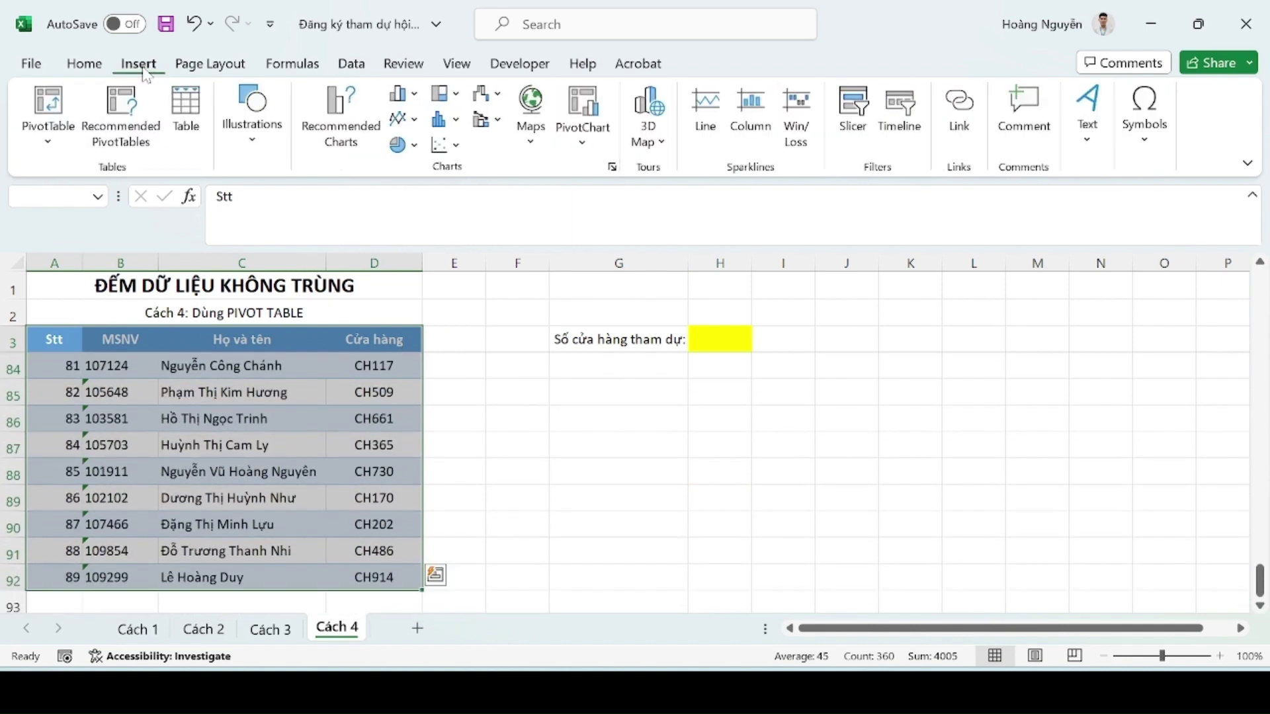
left_click(58, 105)
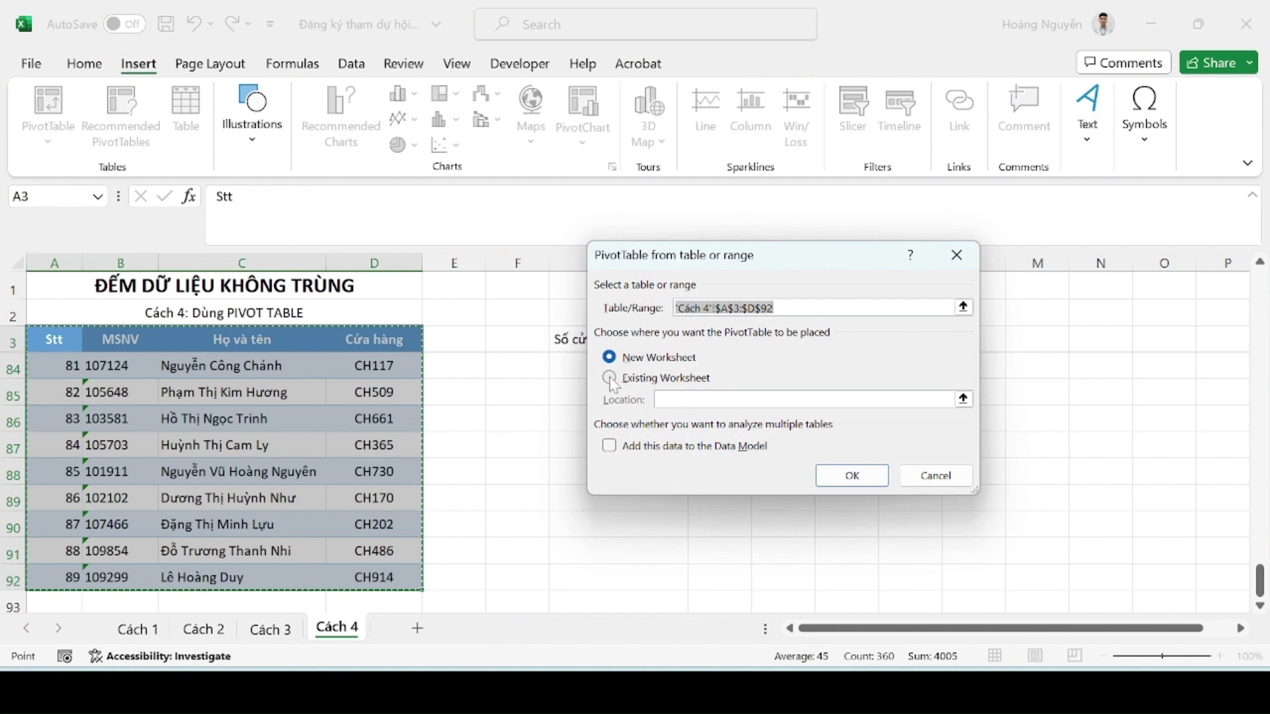
Step: Create the PivotTable on the existing Cách 4 sheet at cell J3
left_click(610, 379)
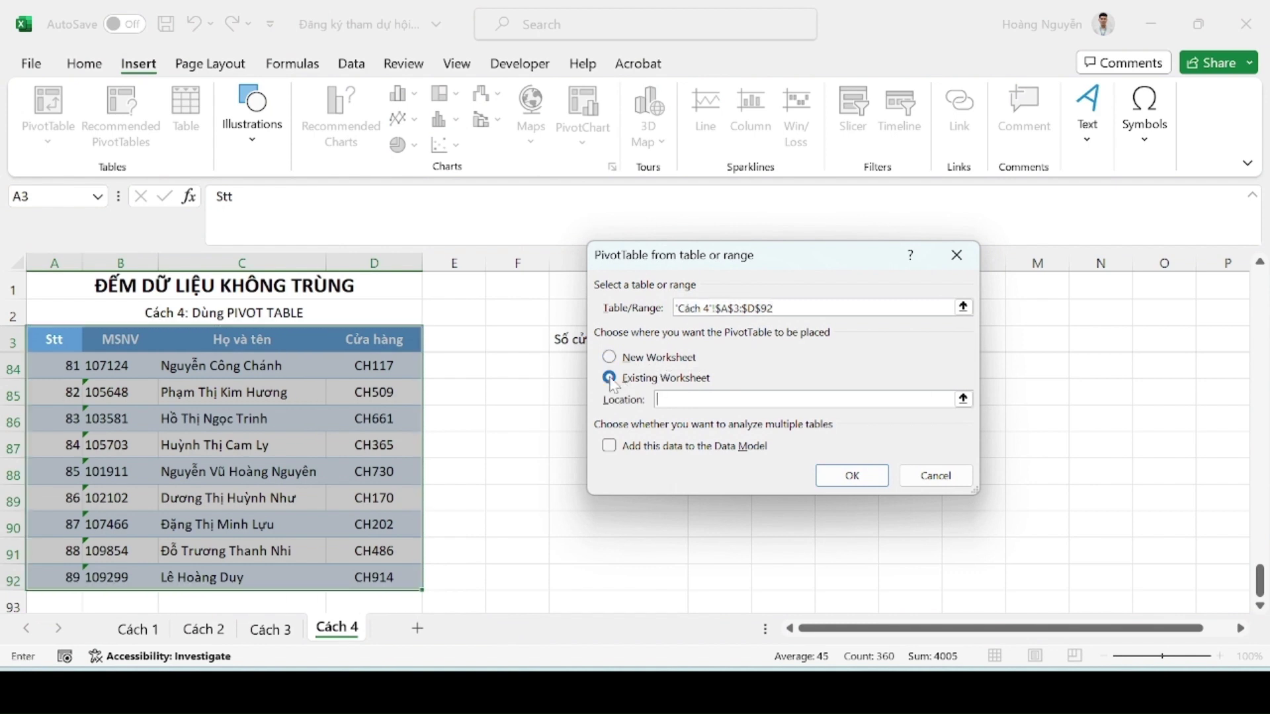
left_click(962, 399)
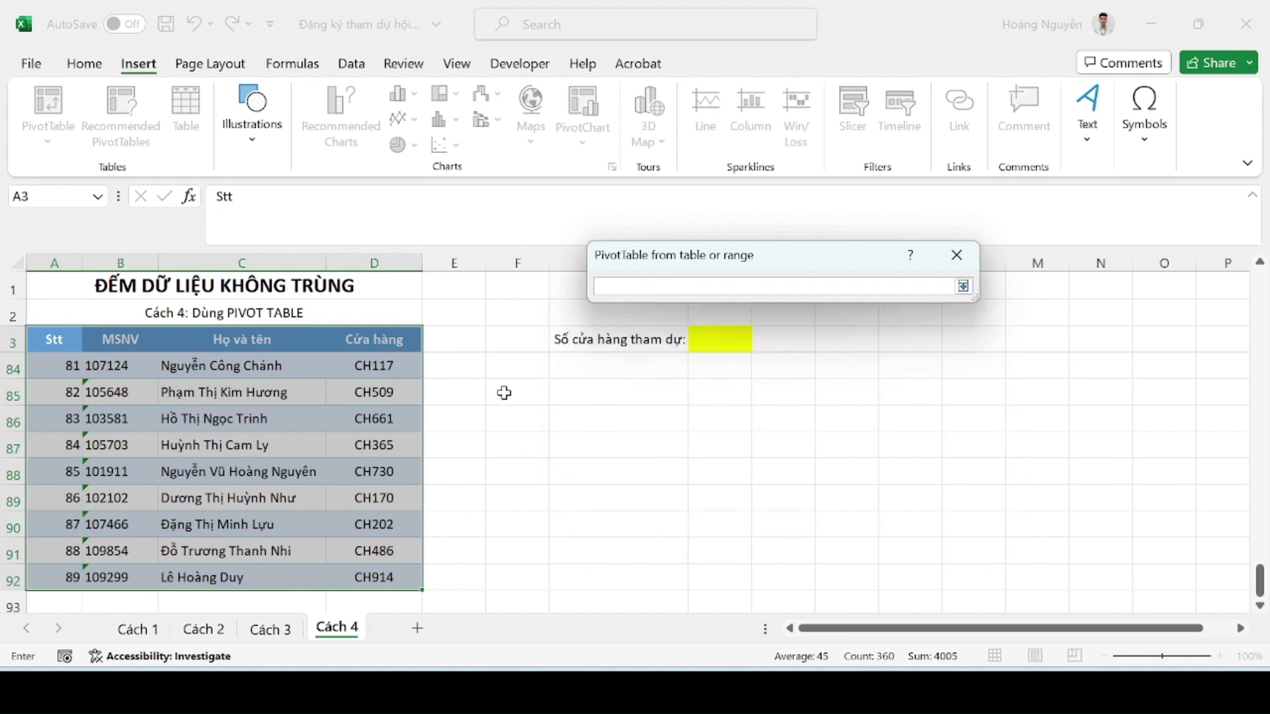
left_click(783, 340)
key("Down")
key("Right")
key("Right")
key("Right")
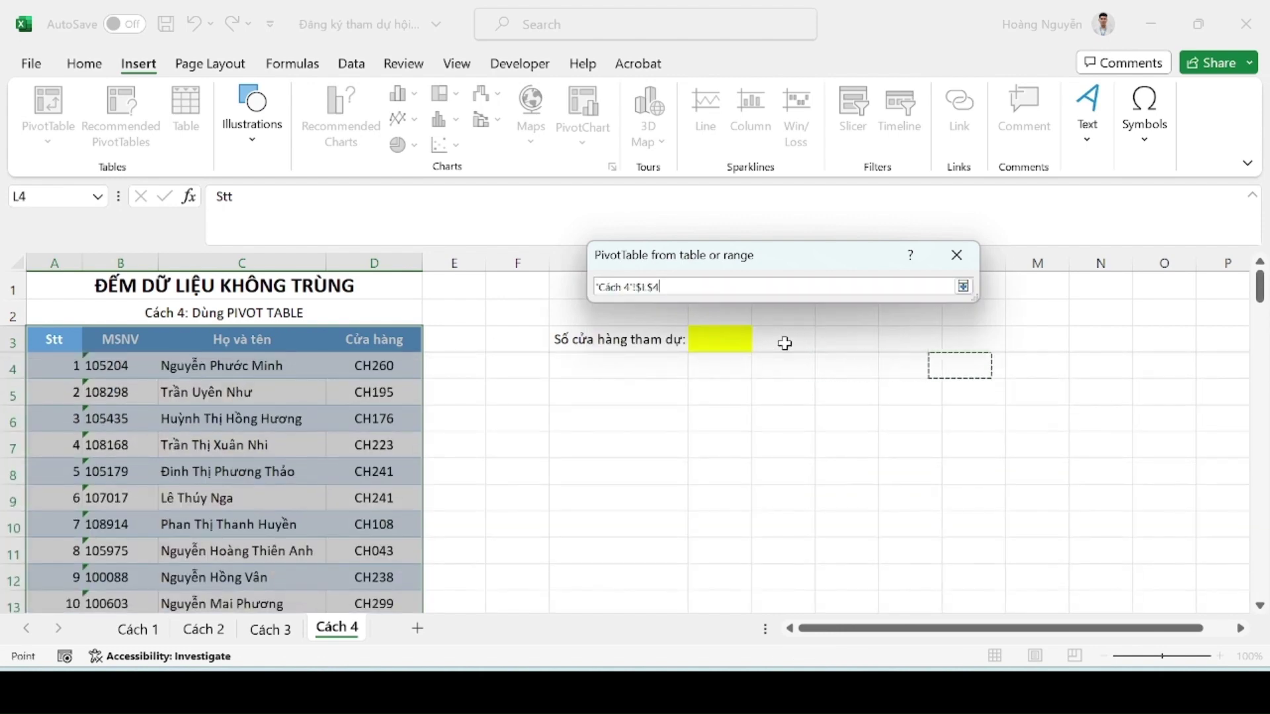
key("Left")
key("Left")
key("Up")
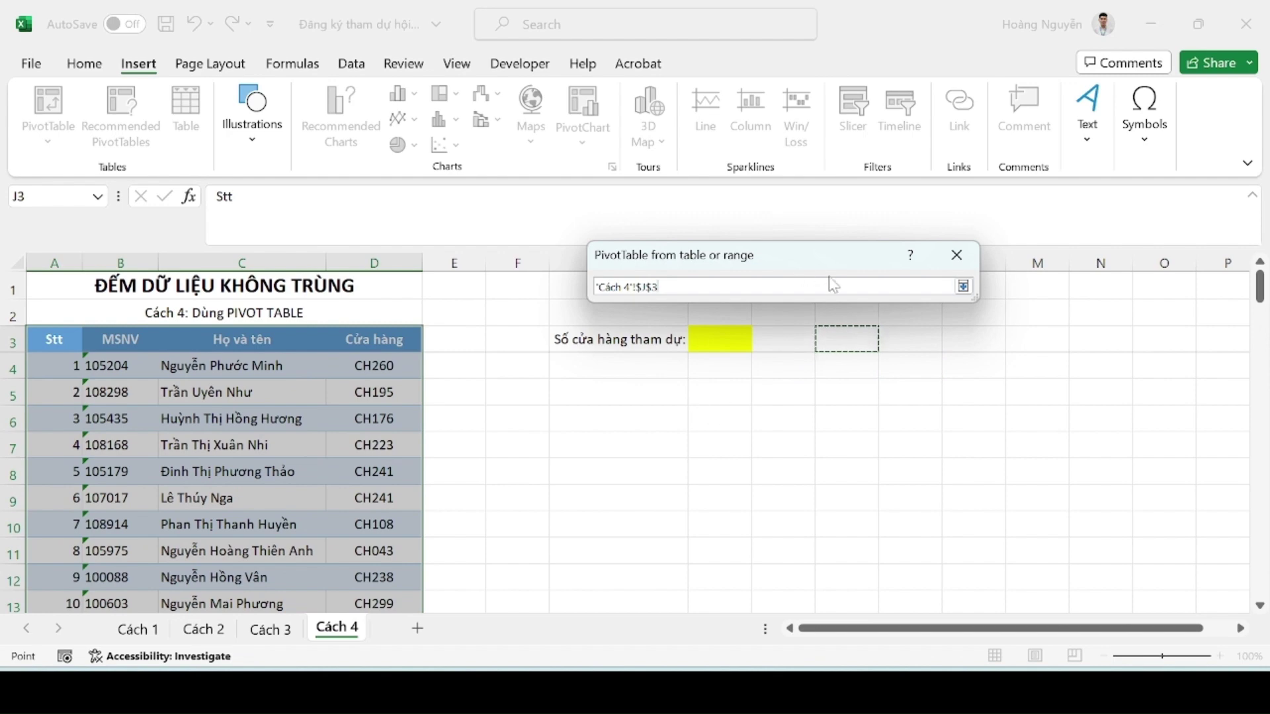
left_click(963, 286)
left_click(872, 473)
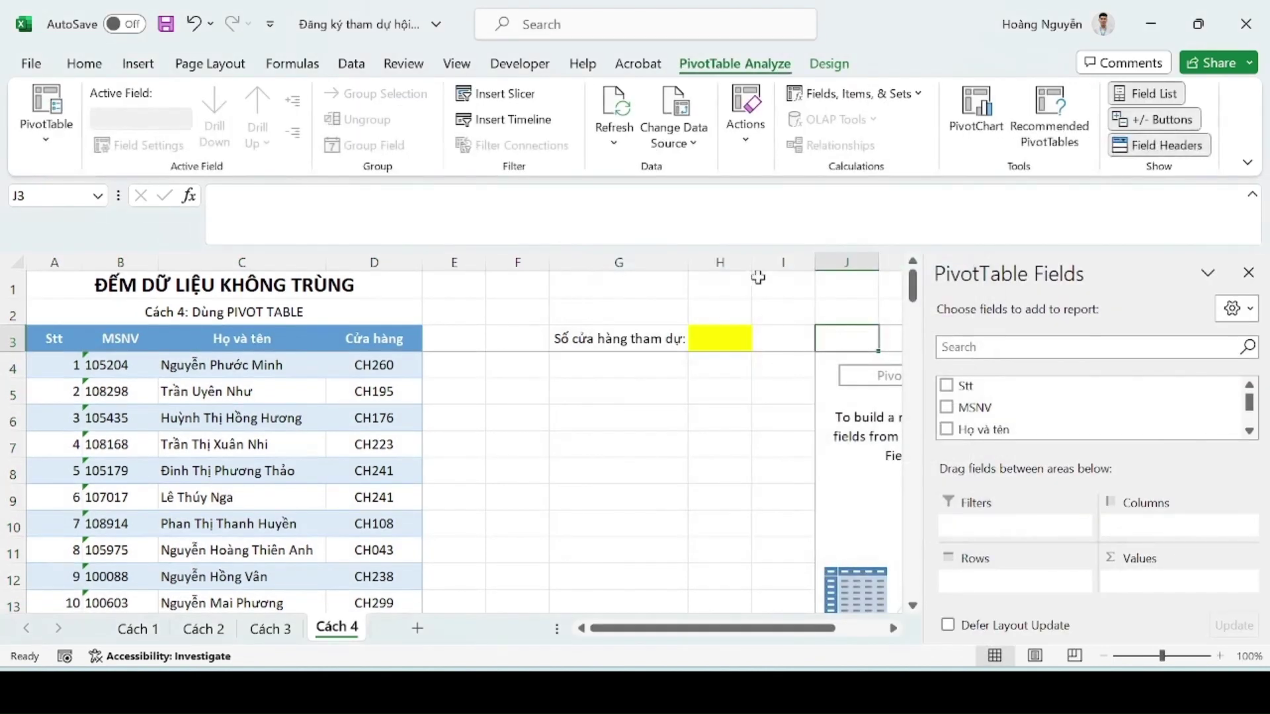
Step: Delete columns F through I so the PivotTable moves to F3
left_click_drag(783, 262, 518, 262)
right_click(533, 271)
left_click(563, 496)
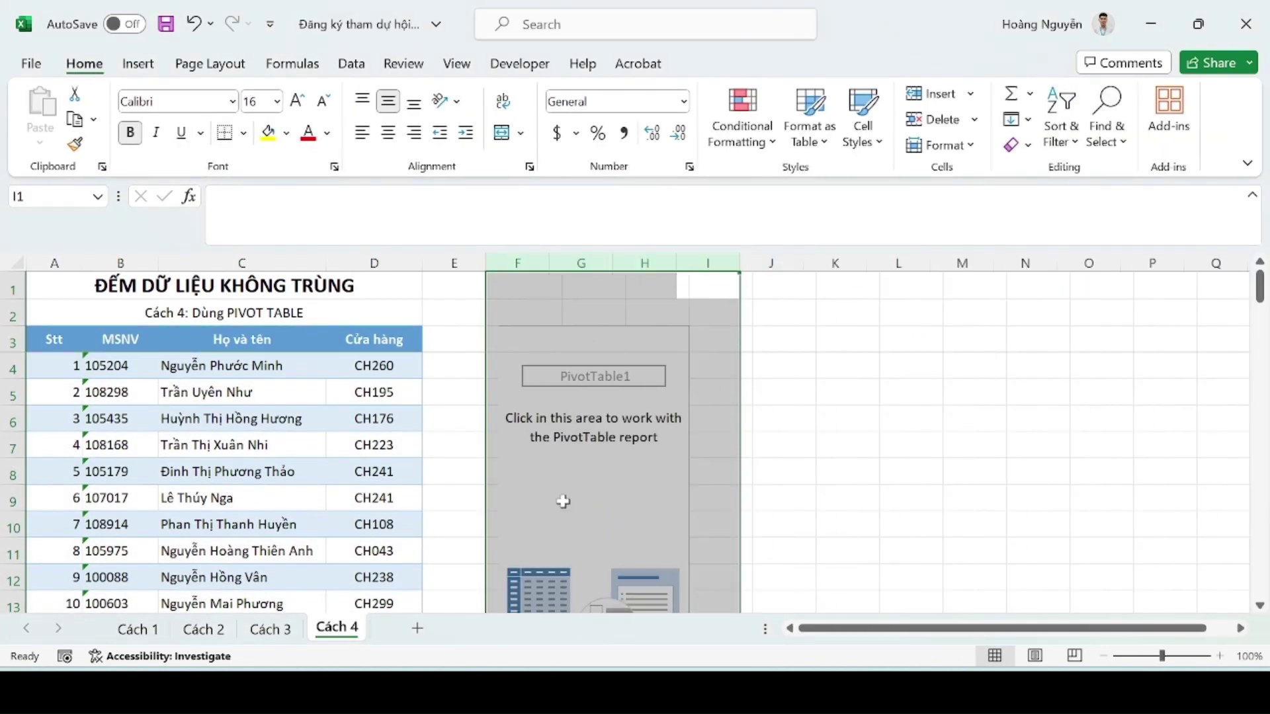
left_click(559, 468)
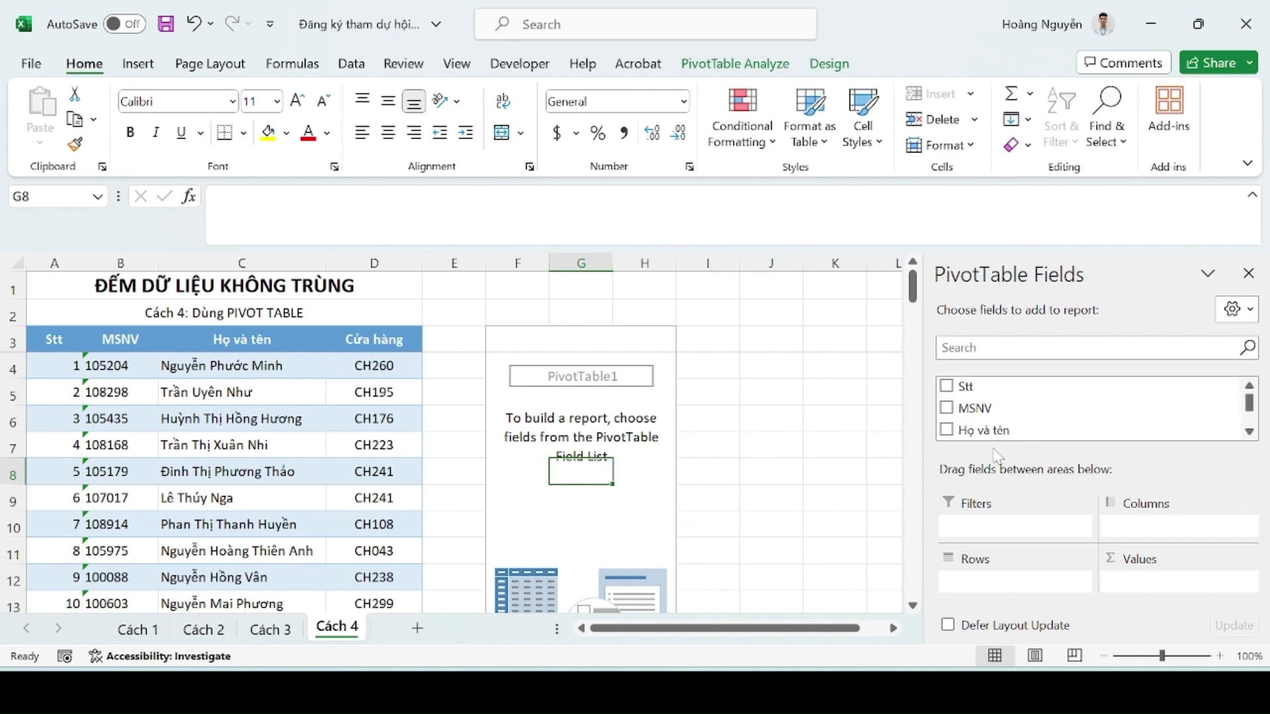
Step: Add Cửa hàng as row labels, listing 62 store codes from CH043 to CH980
scroll(1076, 423, "down", 1)
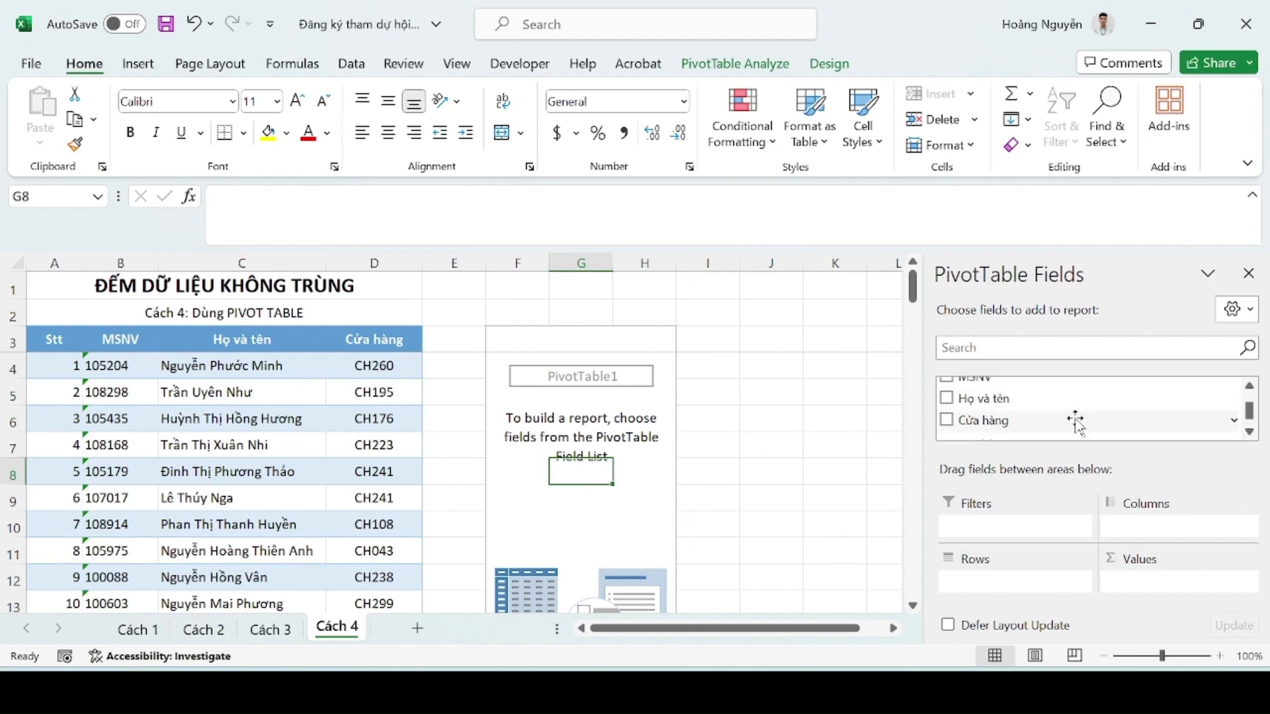
left_click_drag(1076, 424, 979, 582)
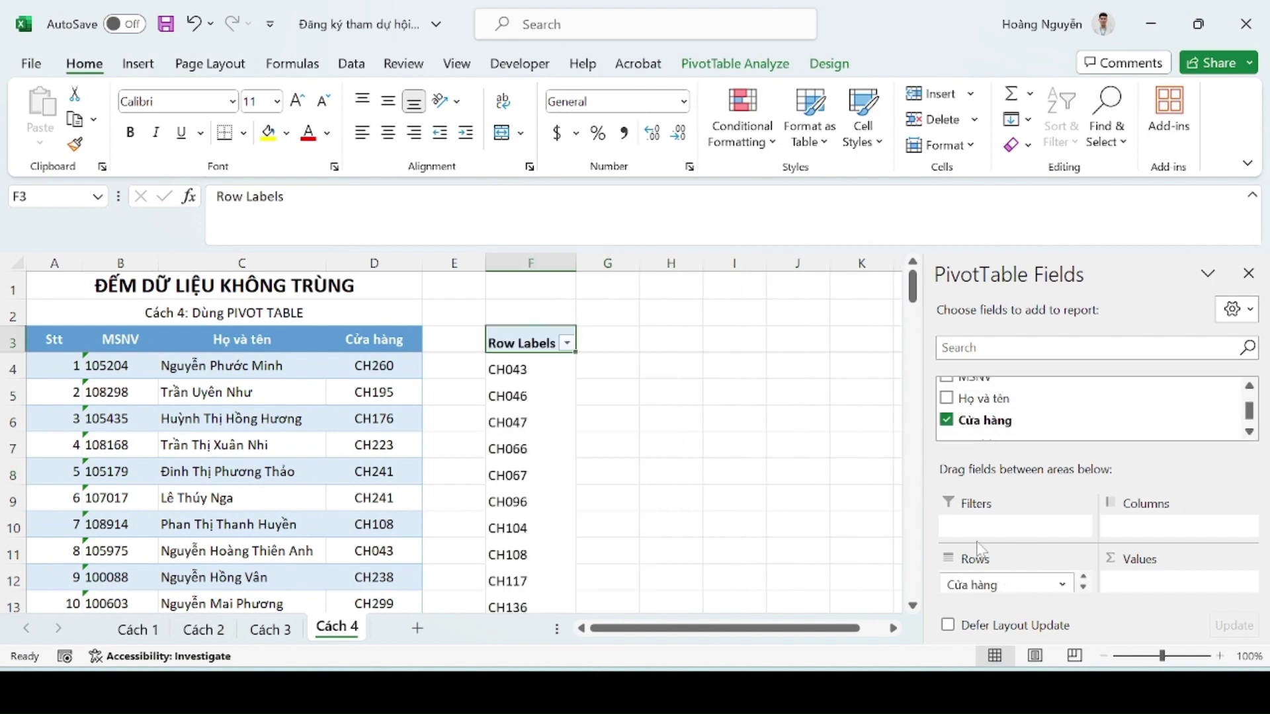
left_click(523, 367)
key("ctrl+shift+Down")
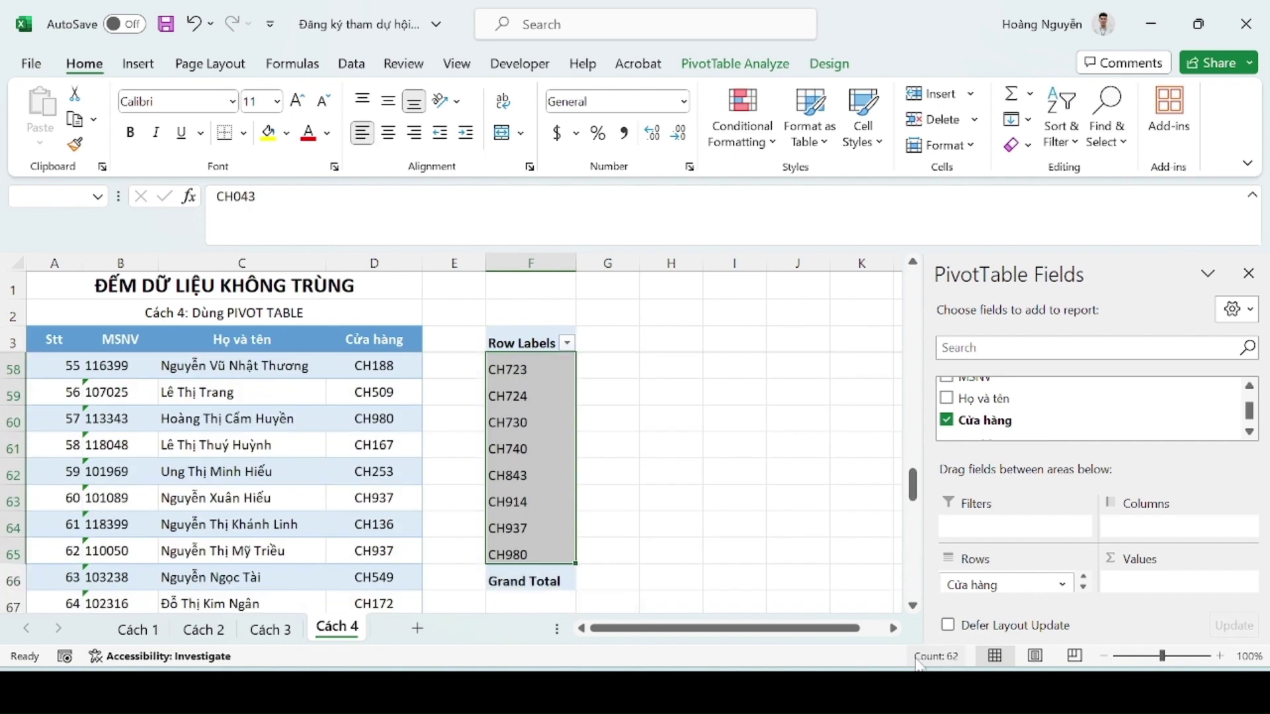
scroll(502, 542, "up", 9)
scroll(509, 517, "up", 9)
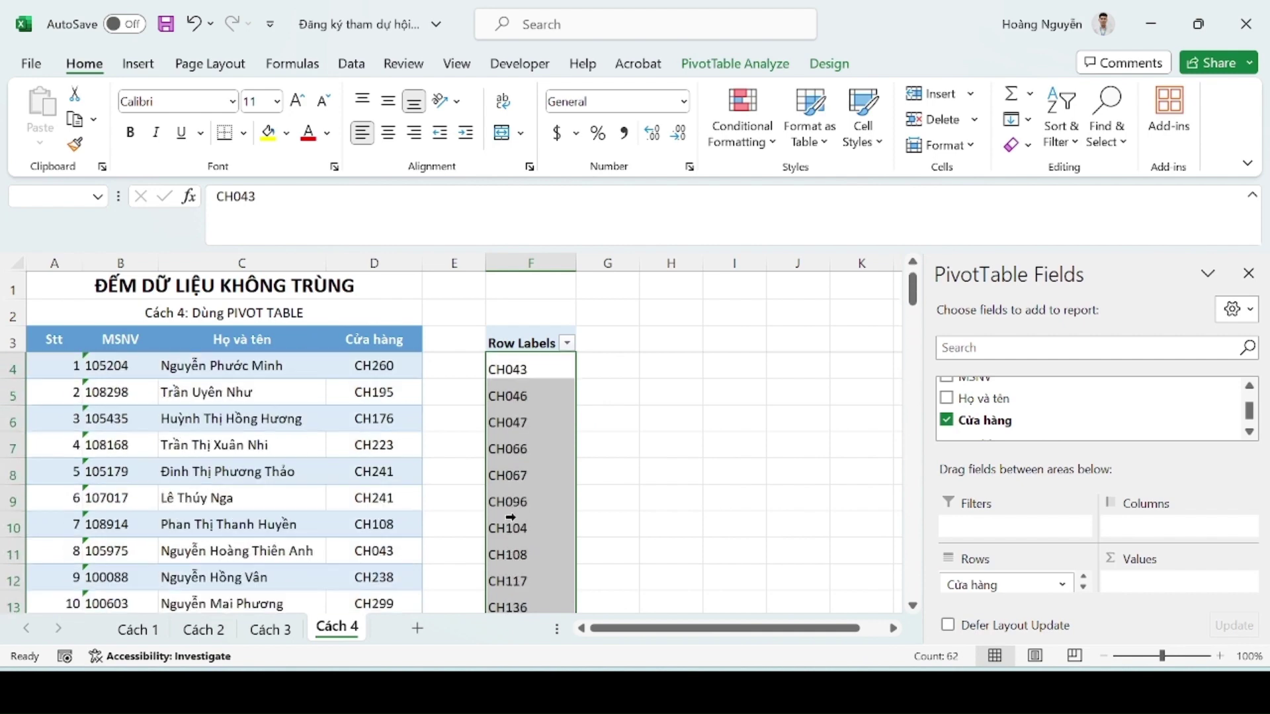
left_click(520, 367)
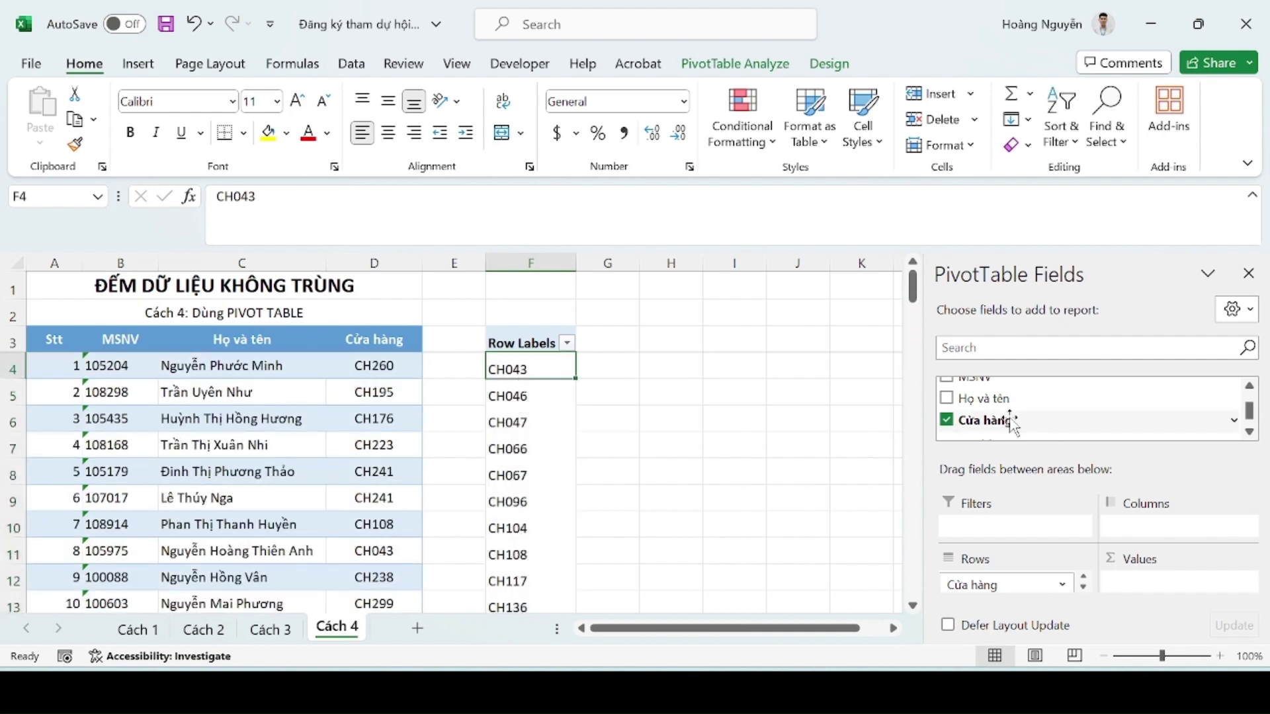
Step: Drop MSNV into Values for a Count of MSNV per store, review the counts, then return to Cách 3
left_click_drag(967, 390, 1138, 581)
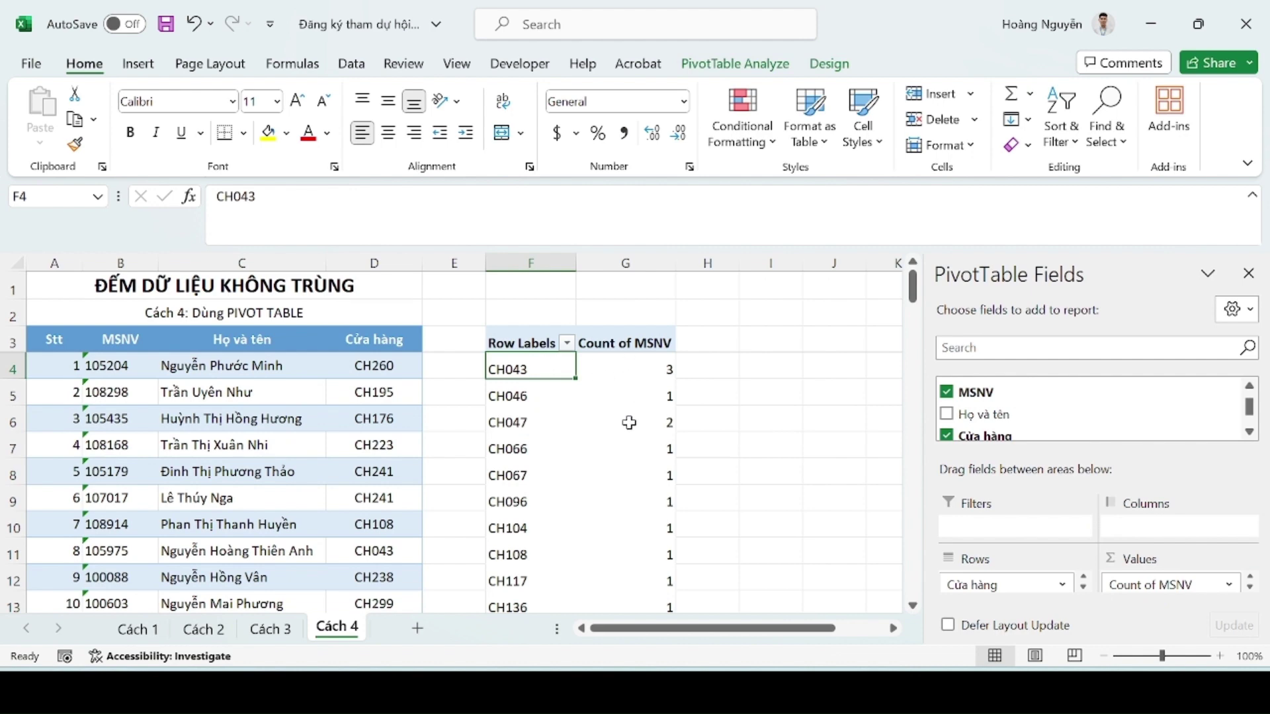
left_click(651, 374)
scroll(642, 385, "down", 2)
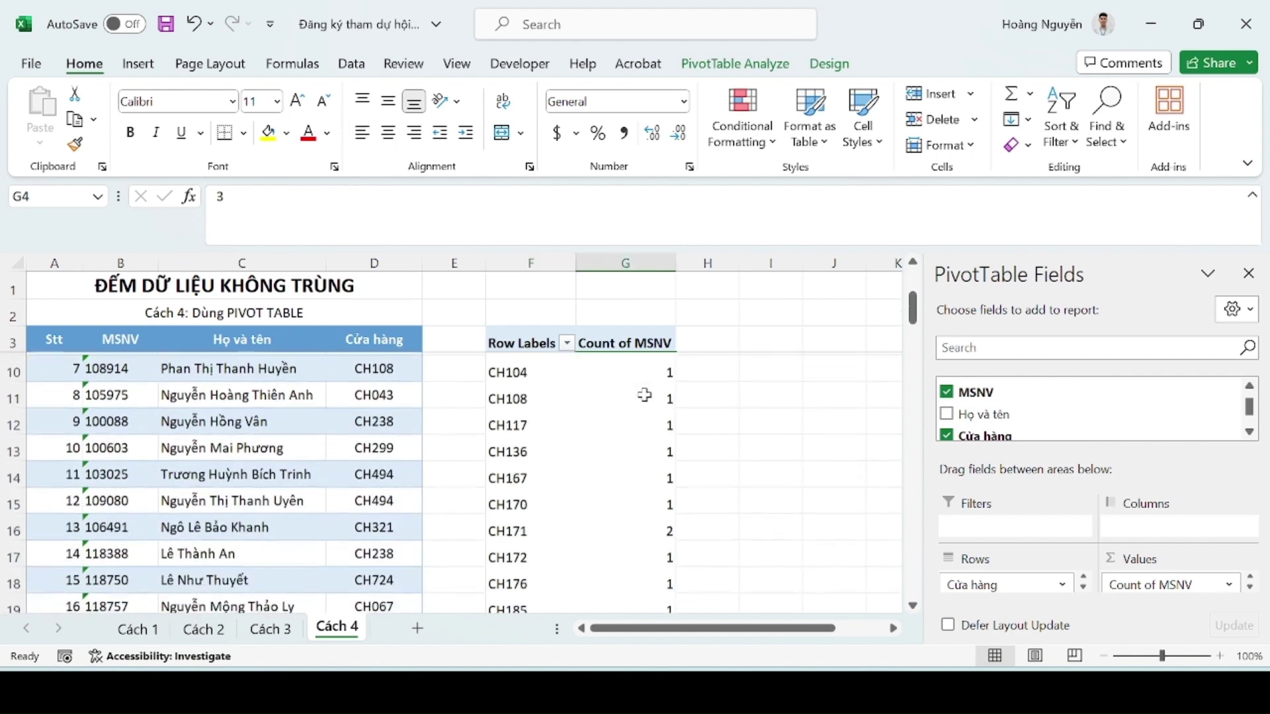
scroll(644, 395, "down", 2)
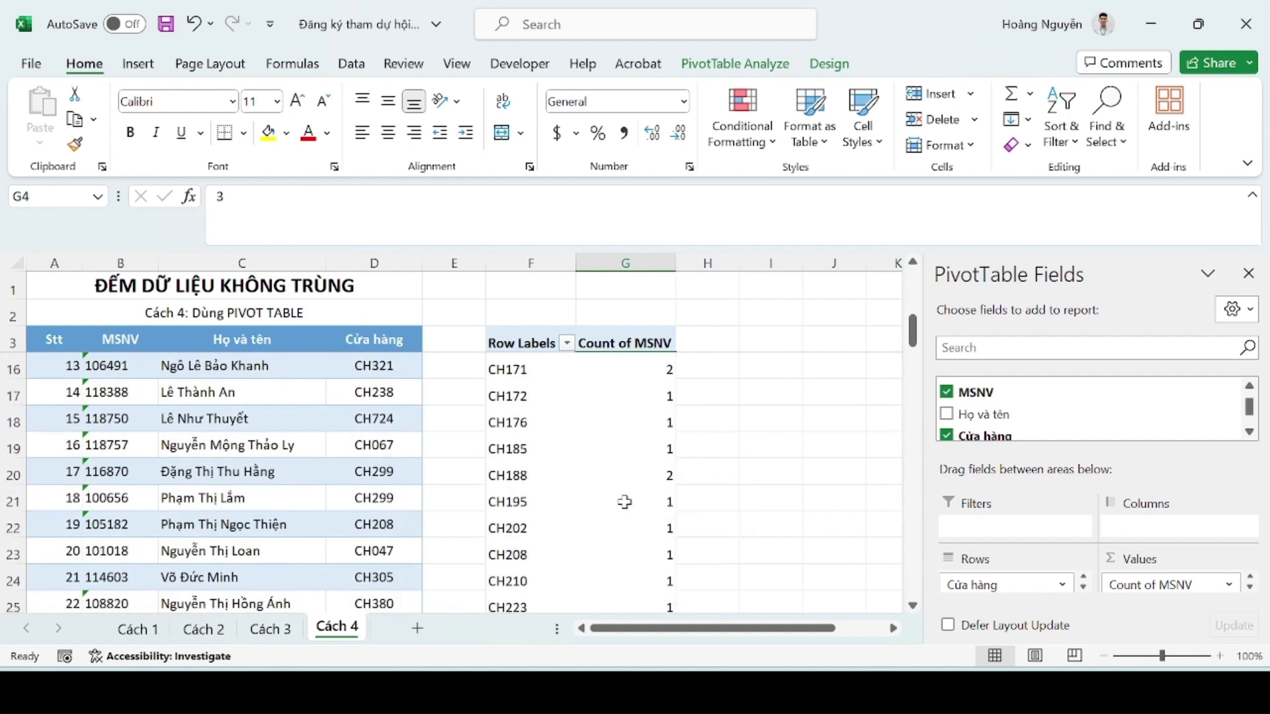
scroll(622, 504, "down", 2)
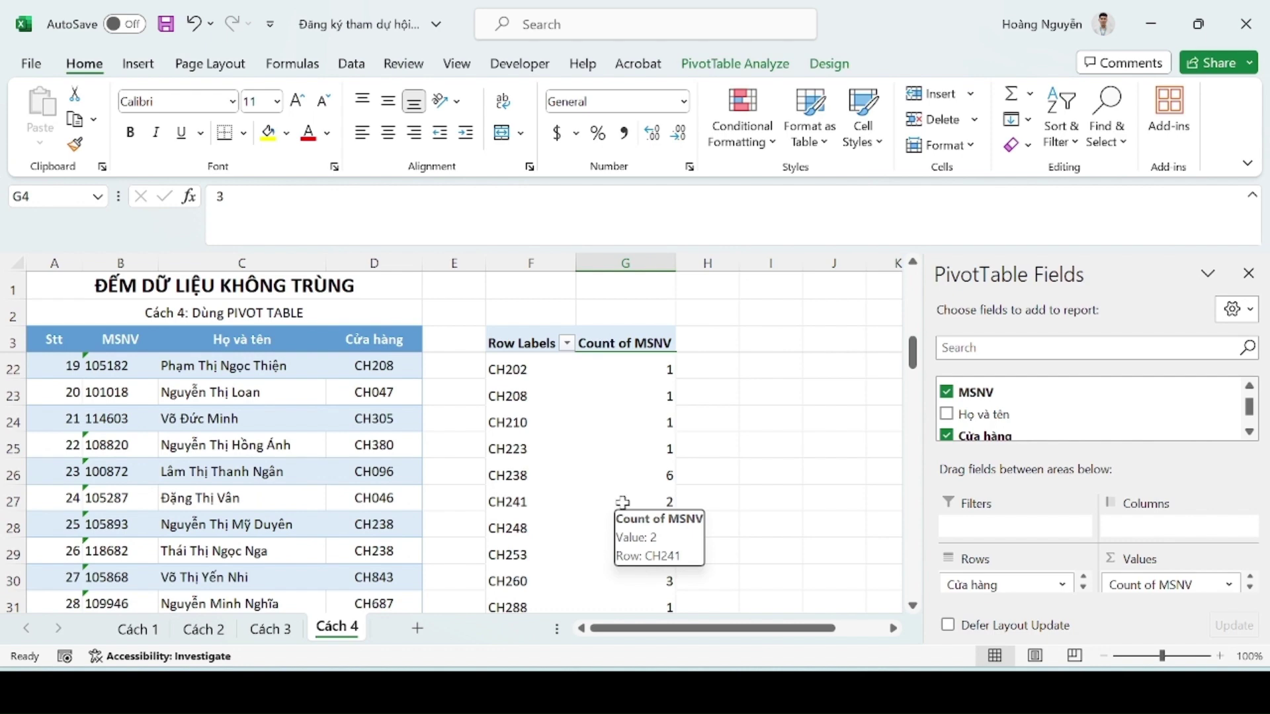
scroll(644, 502, "up", 4)
scroll(644, 502, "up", 2)
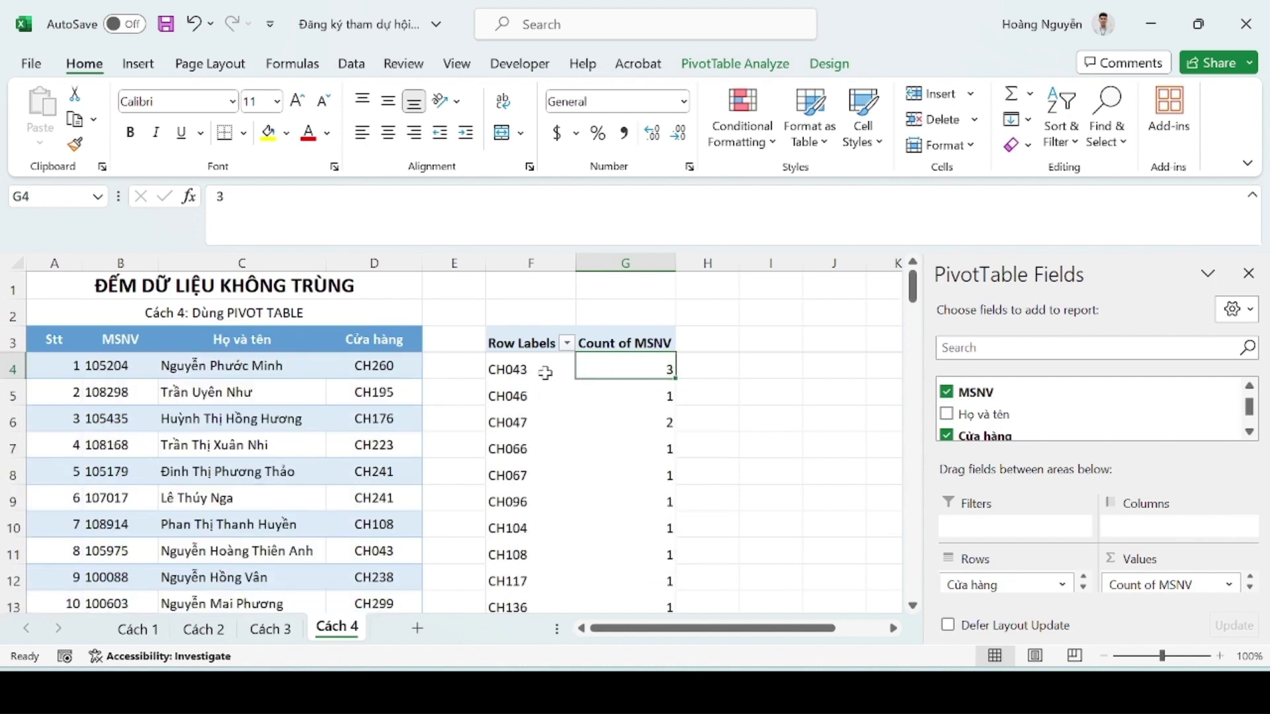
scroll(621, 400, "down", 2)
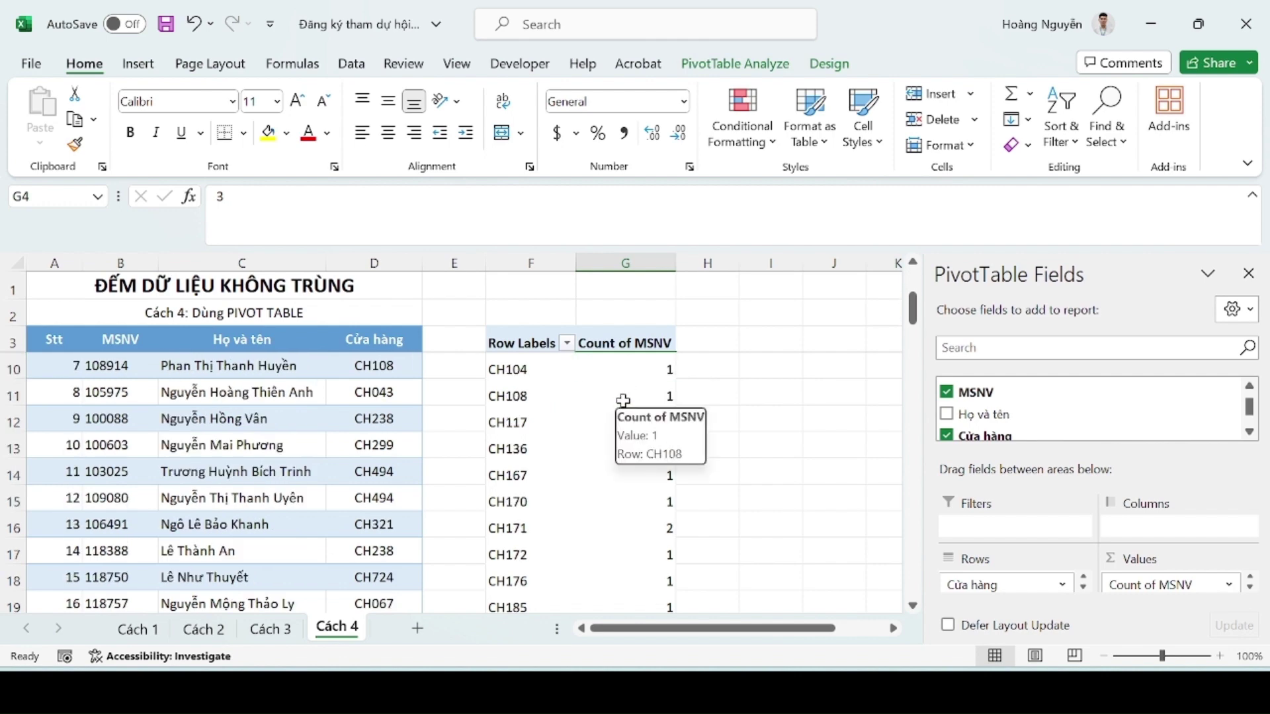
scroll(622, 400, "down", 2)
mouse_move(623, 396)
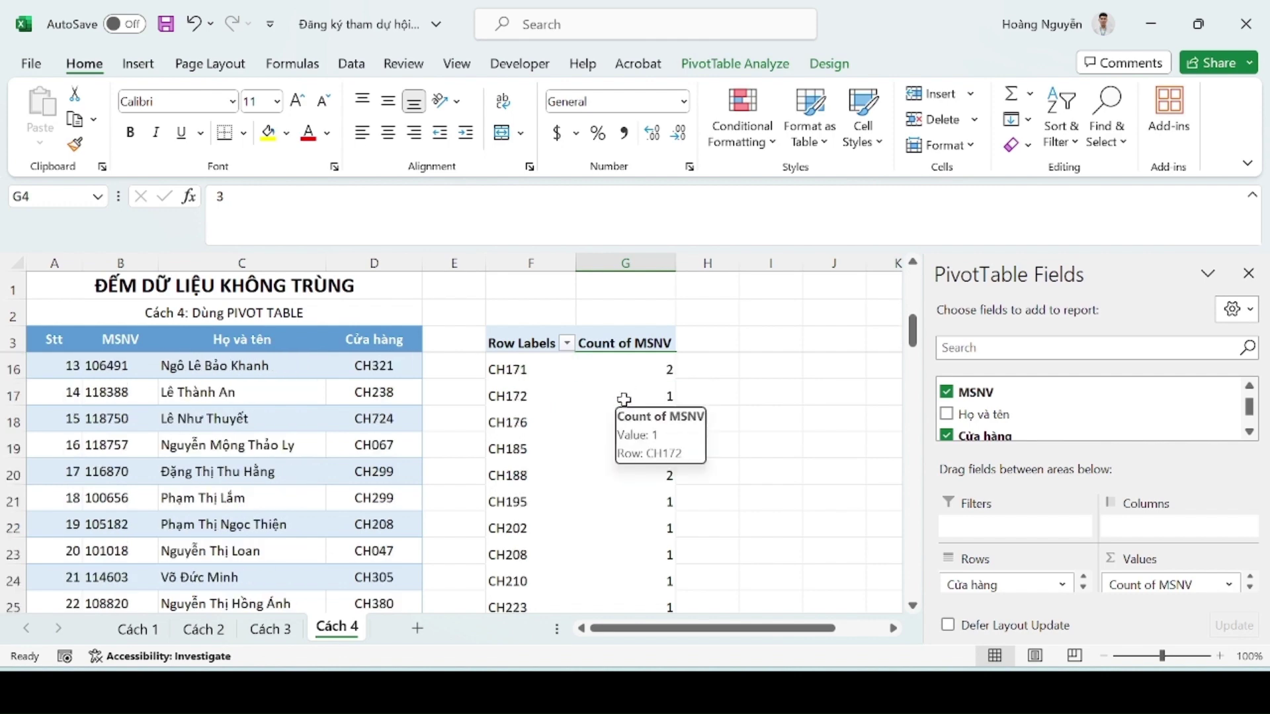
left_click(268, 628)
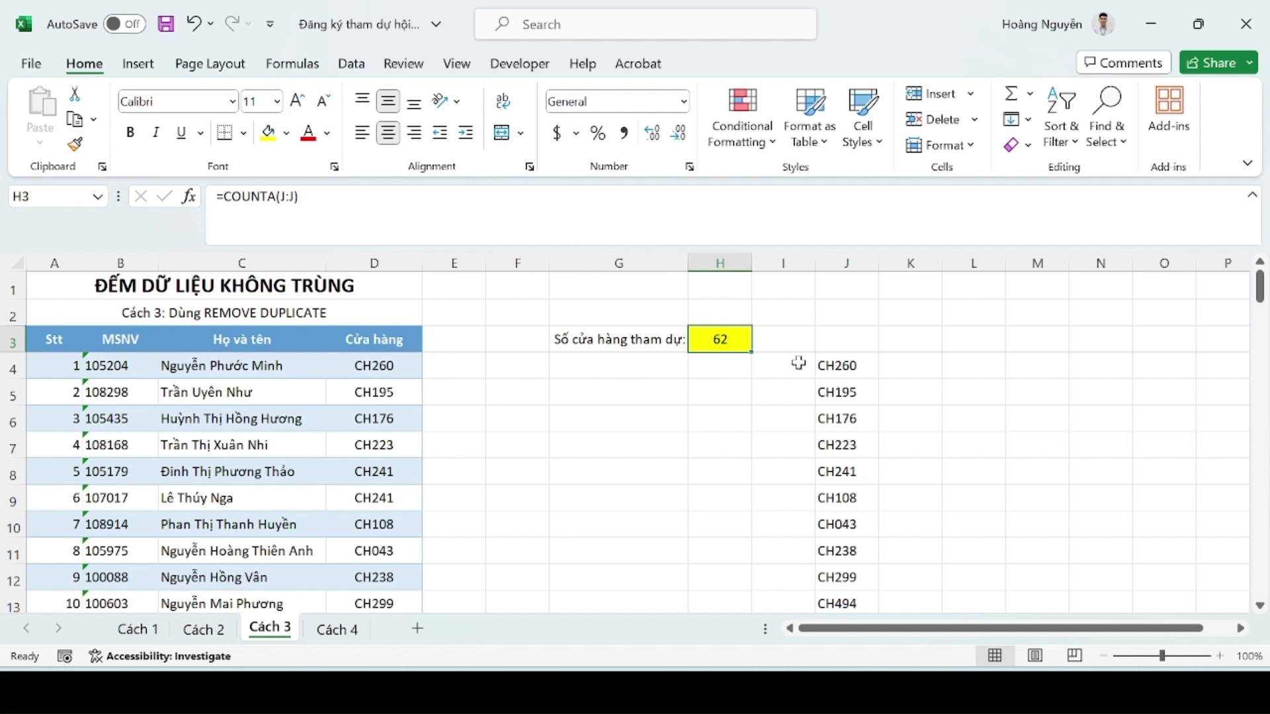
Step: Add headers 'Cửa hàng' in J3 and 'Sg nhan viên tham' in K3, autofitting column K
left_click(845, 349)
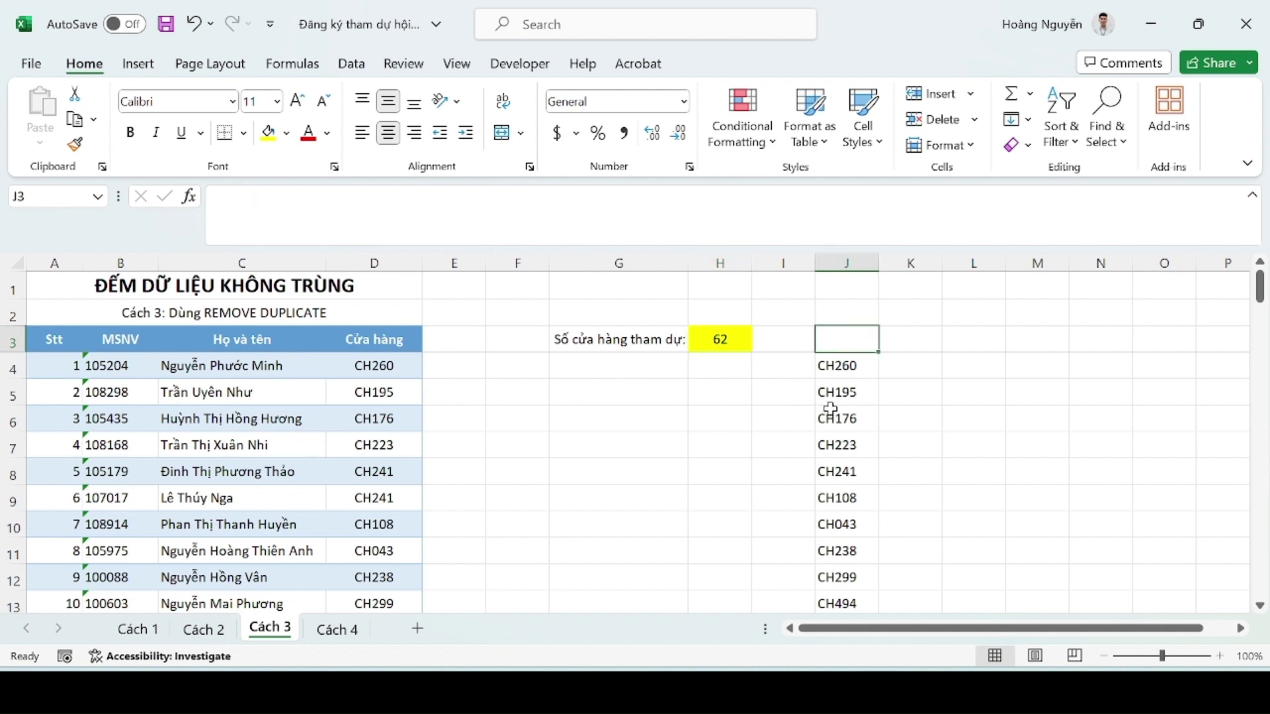
type("Cửa")
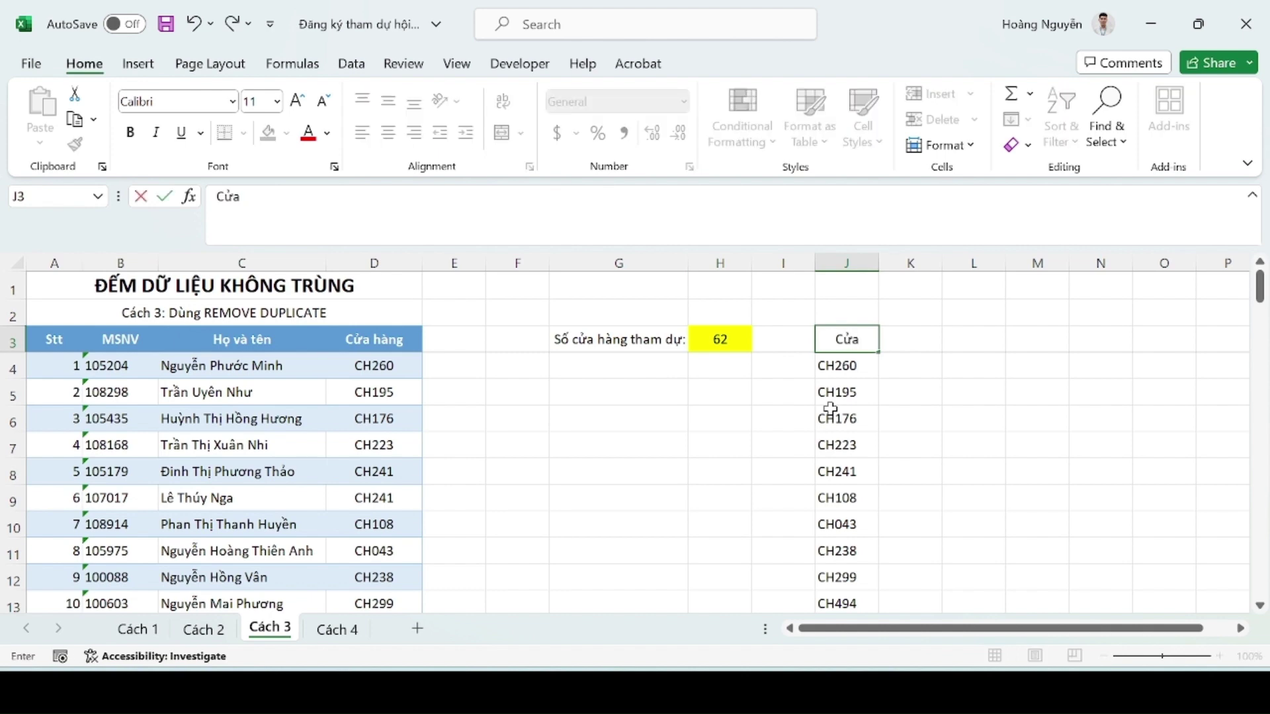
type(" hàng")
key("Tab")
type("S")
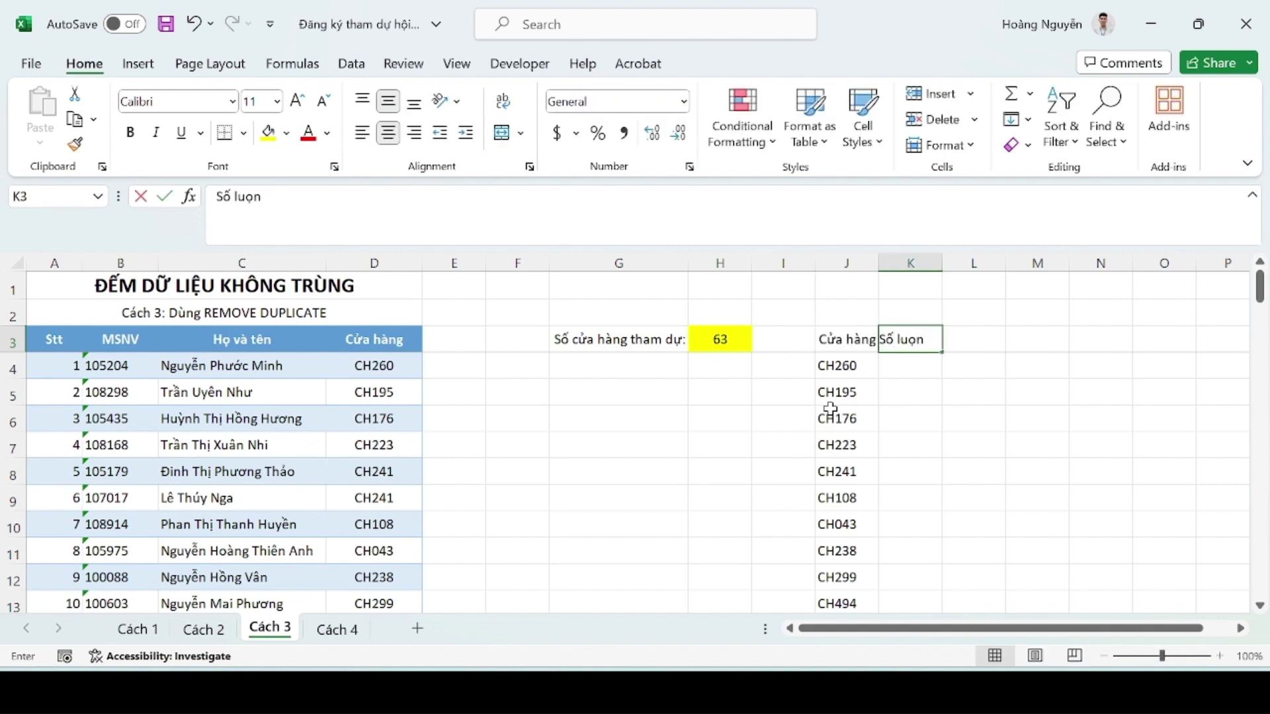
type("g nhan viên tham dự")
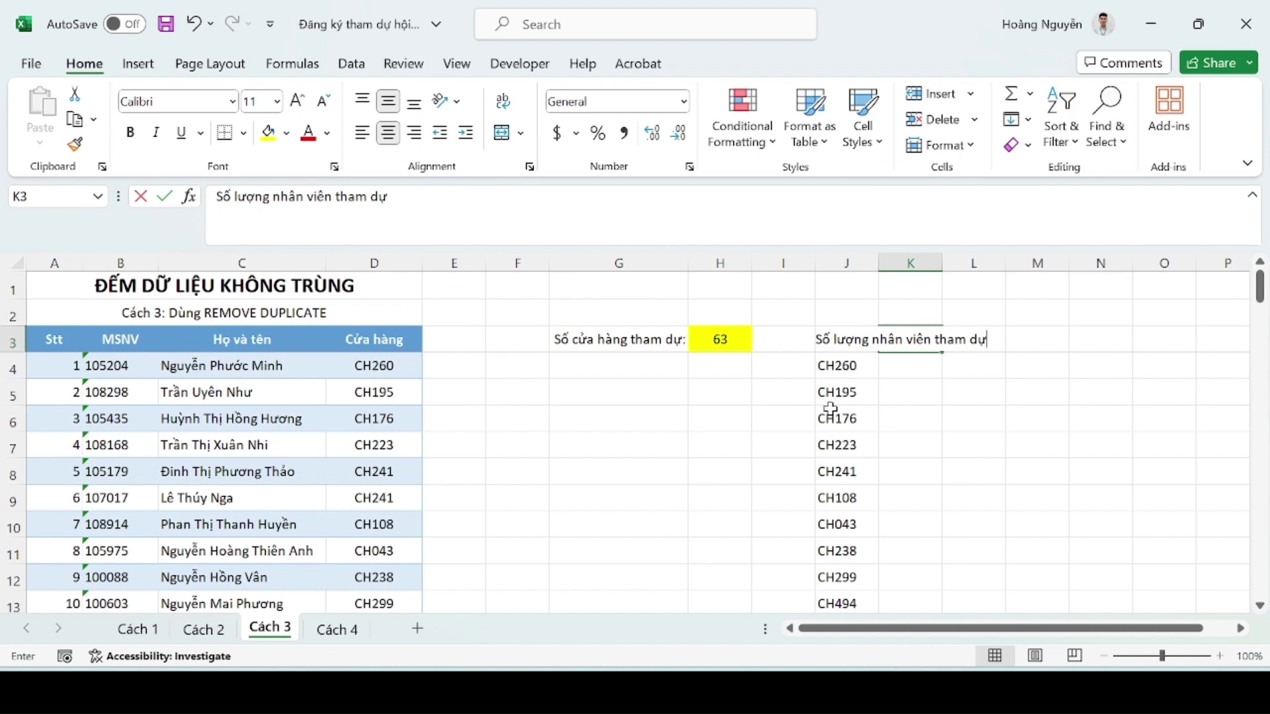
key("Return")
left_click(841, 335)
key("ctrl+shift+Down")
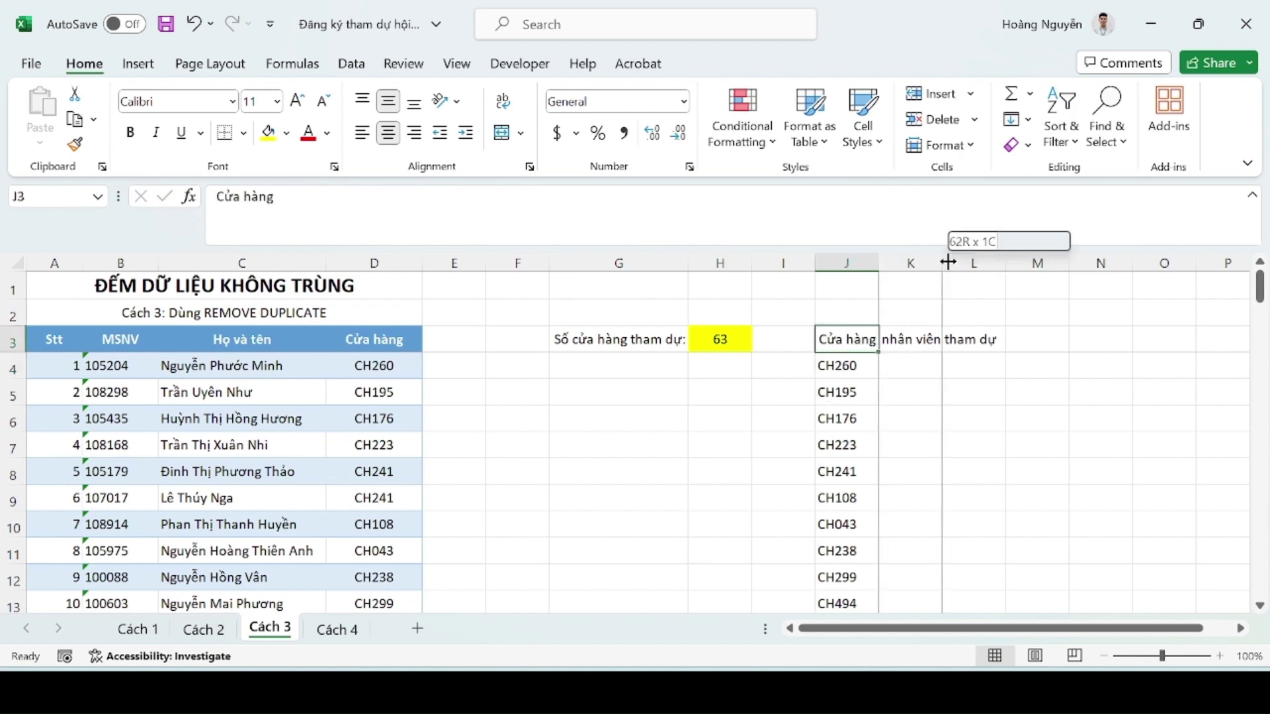
double_click(948, 263)
Step: Enter =COUNTIF($D$4:$D$92,J4) in K4 to count the first store's employees
left_click(938, 362)
type("=cunti")
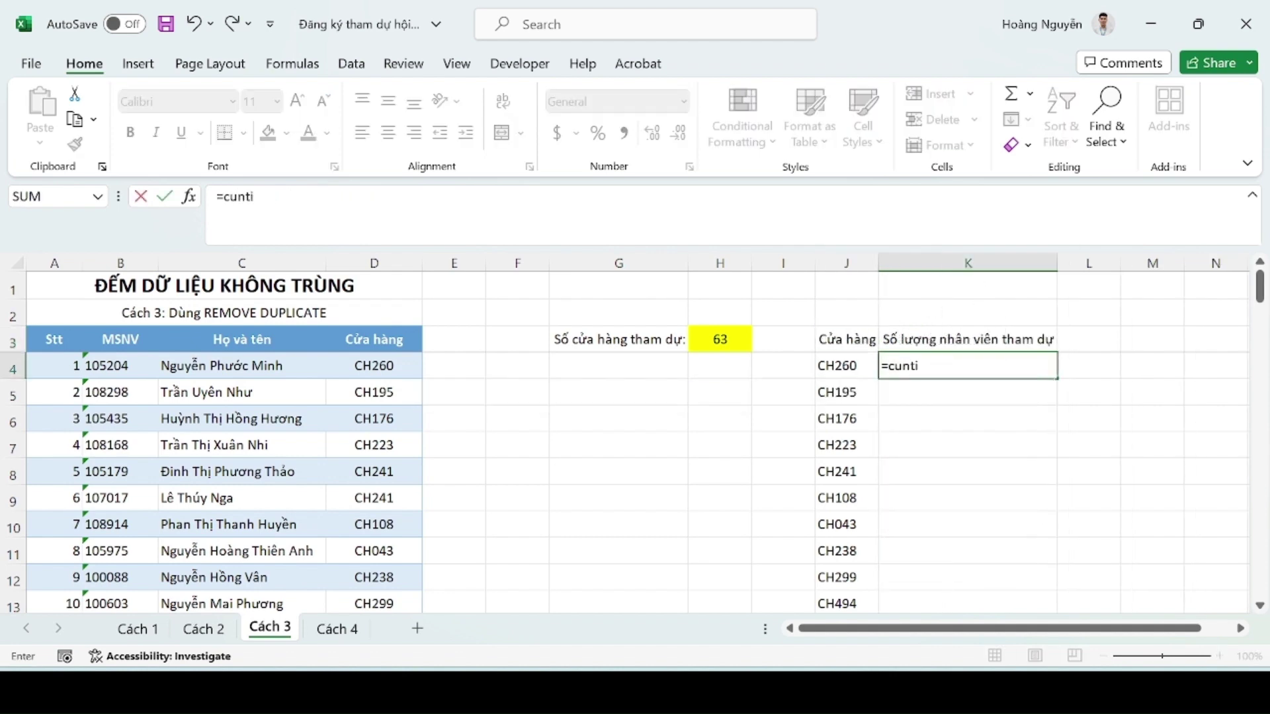
key("BackSpace")
key("BackSpace")
key("BackSpace")
type("oun")
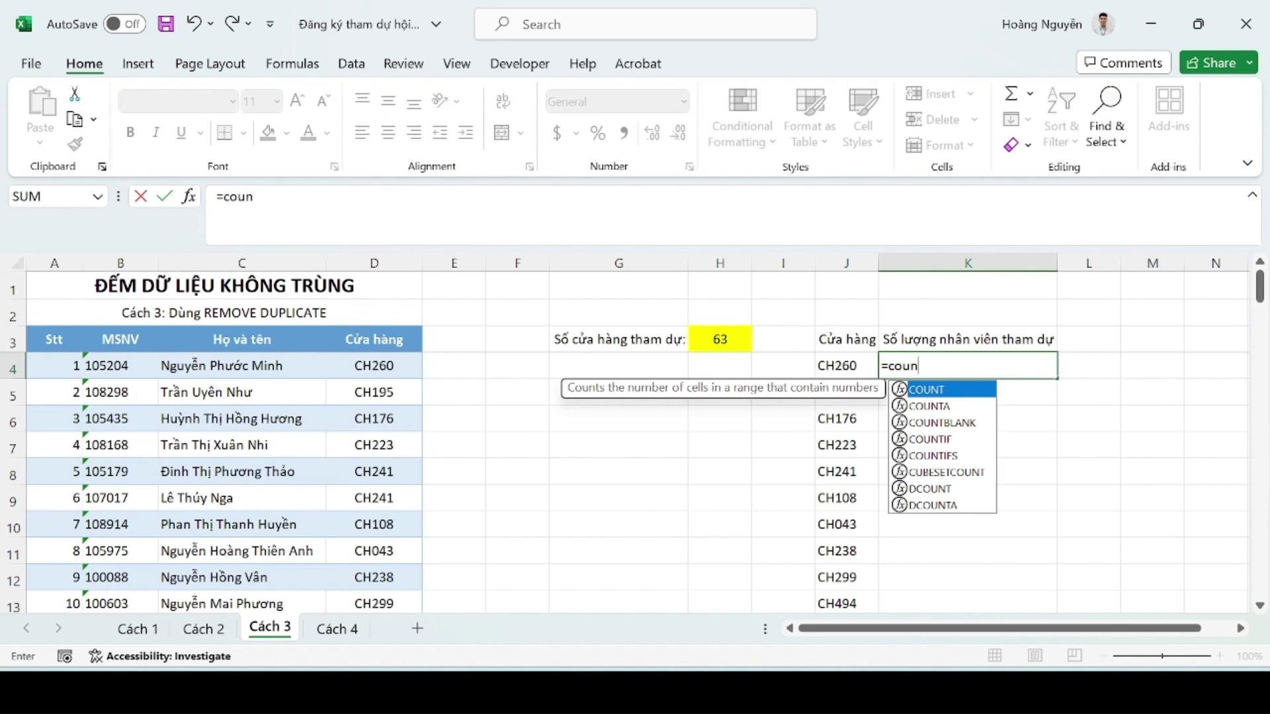
type("tif(*")
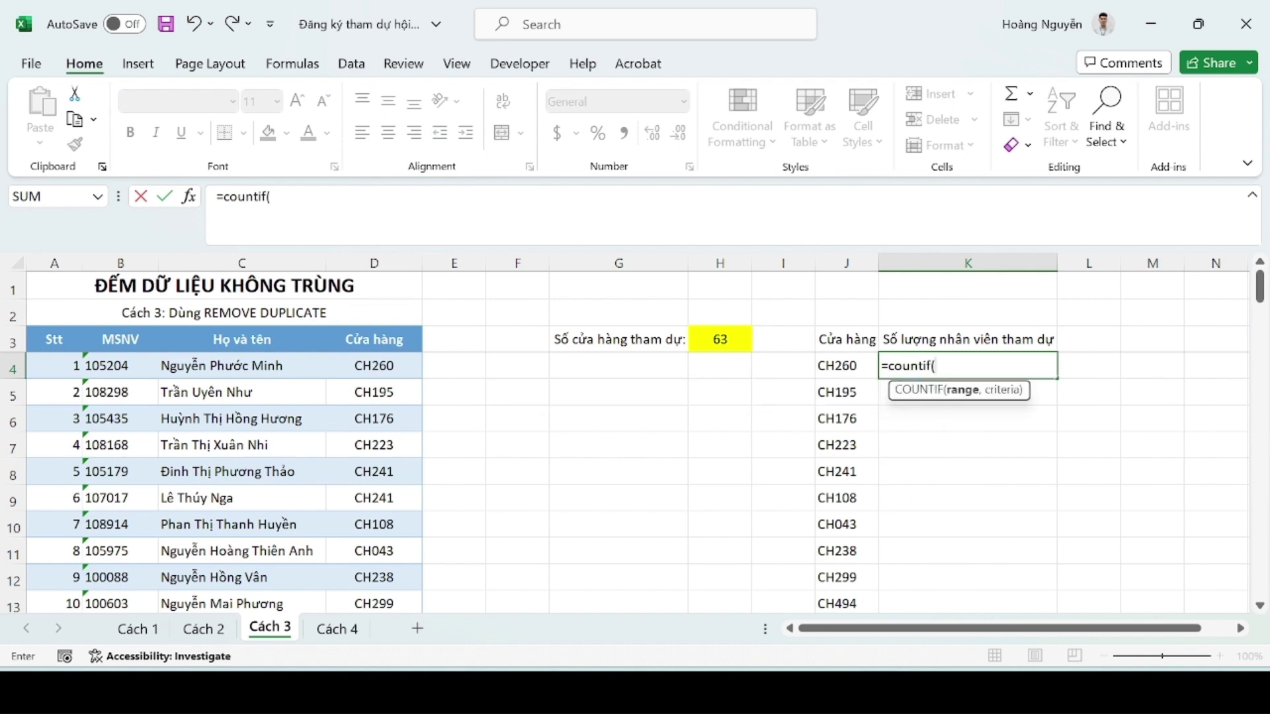
left_click_drag(55, 263, 395, 261)
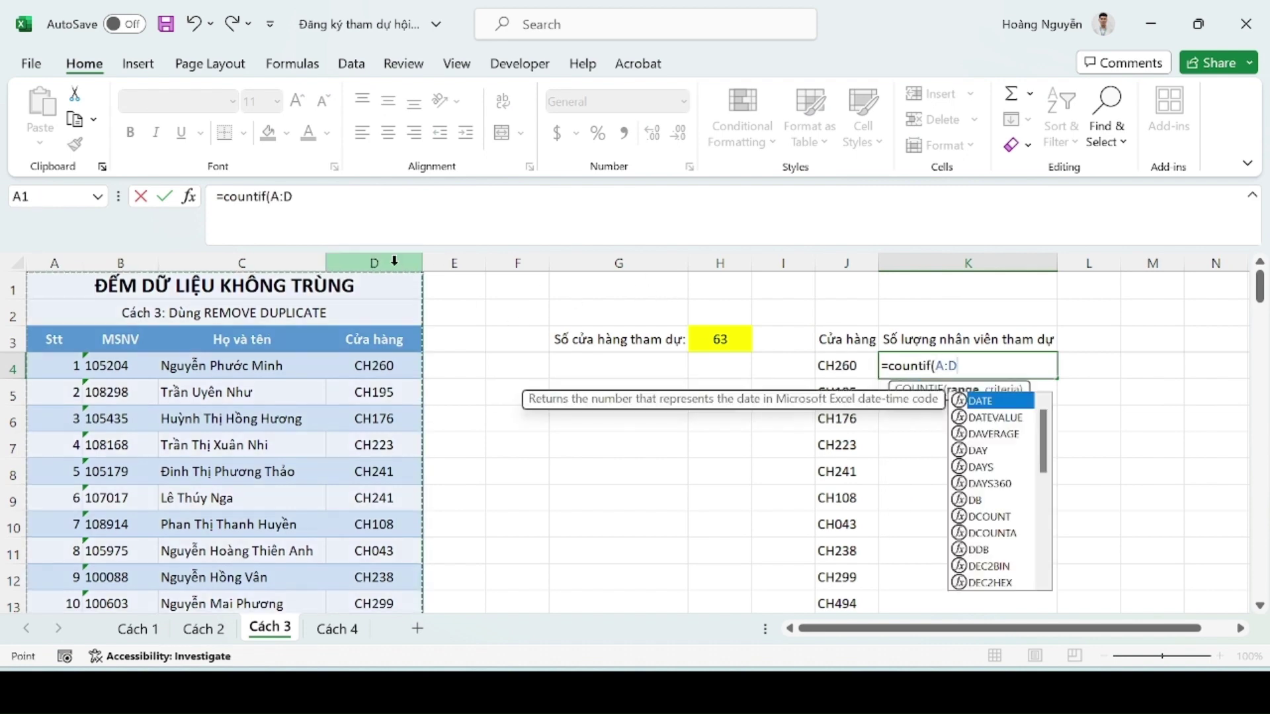
left_click(374, 338)
key("Down")
key("ctrl+shift+Down")
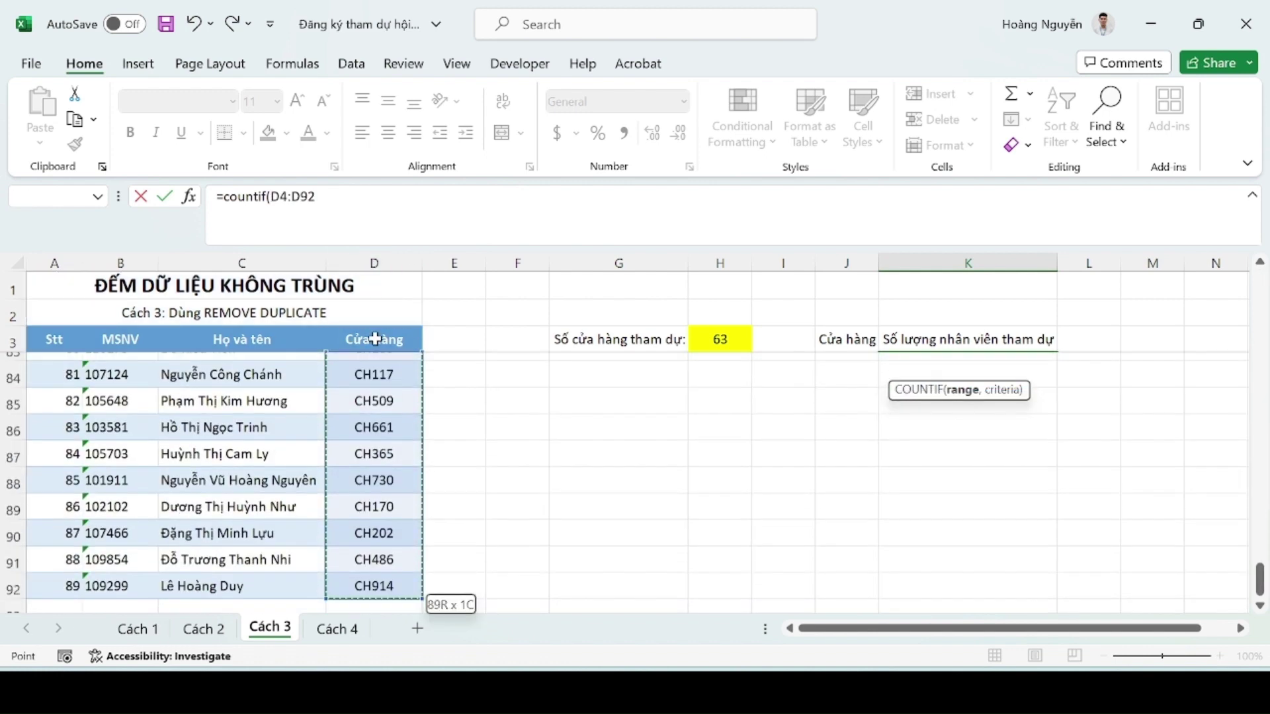
key("F4")
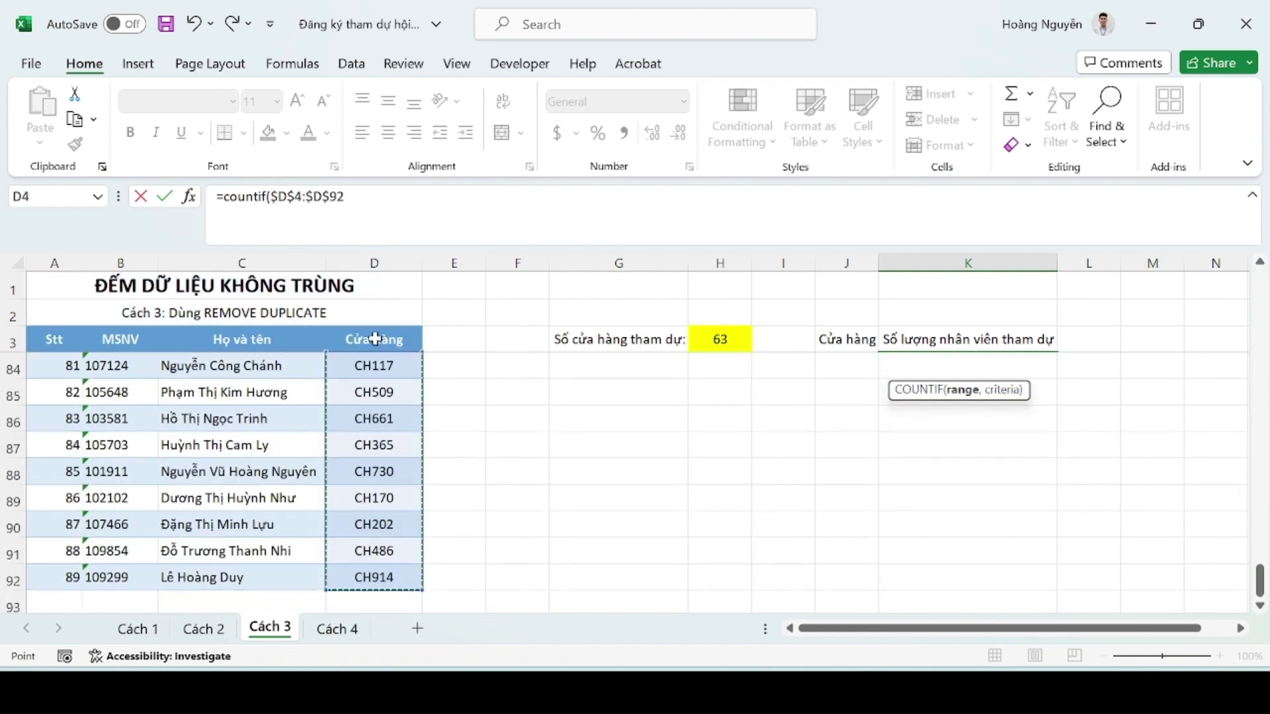
type(",")
key("Left")
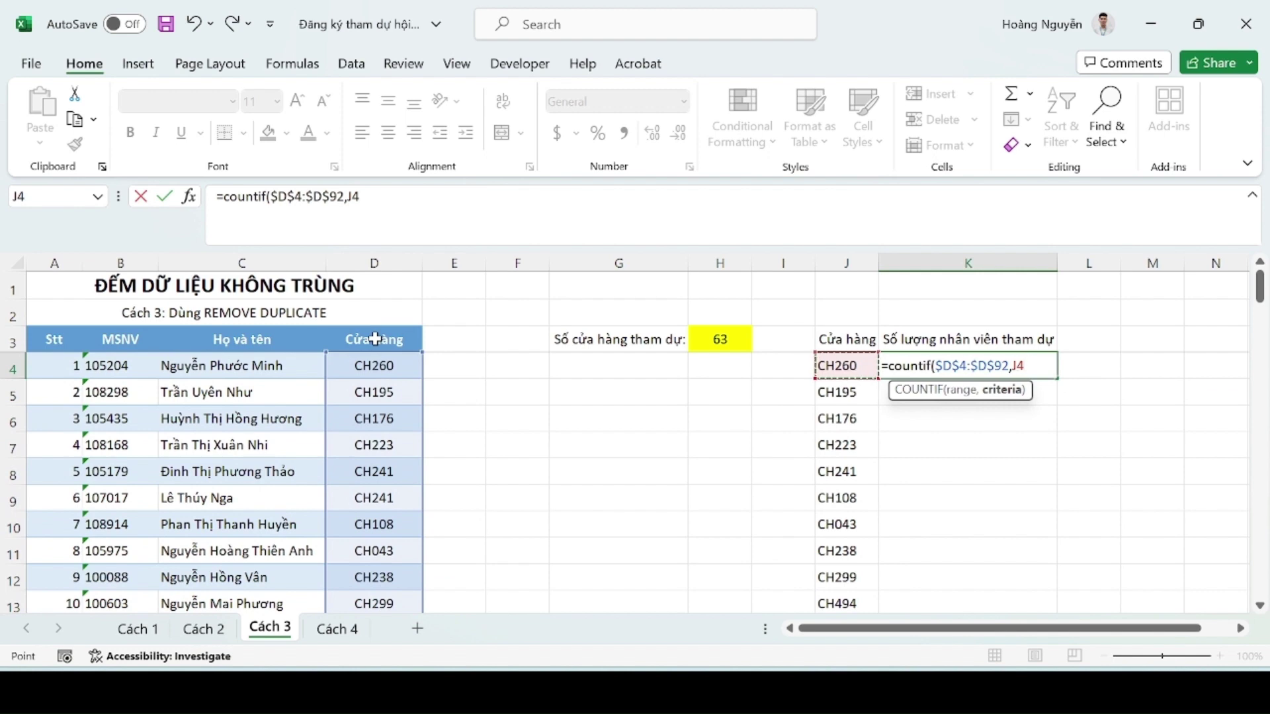
type(")")
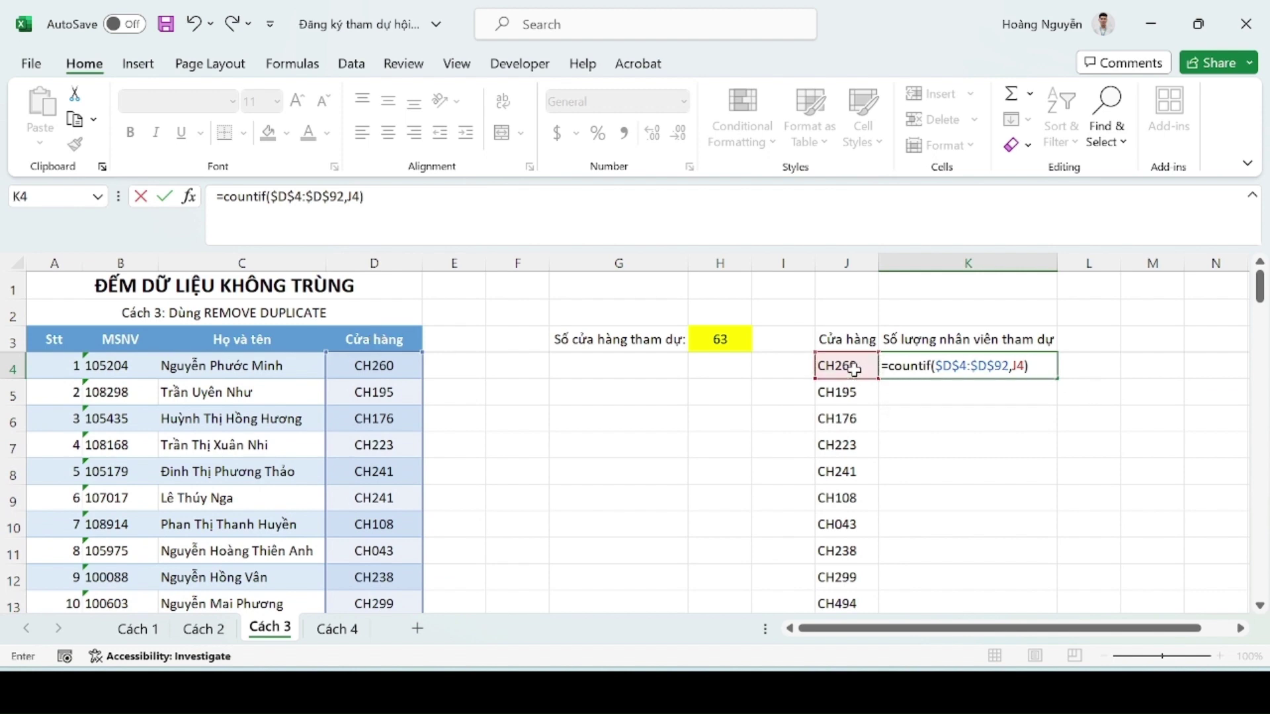
key("Return")
Step: Fill the COUNTIF formula down column K for every store code and check the results
left_click(1060, 372)
left_click(1054, 367)
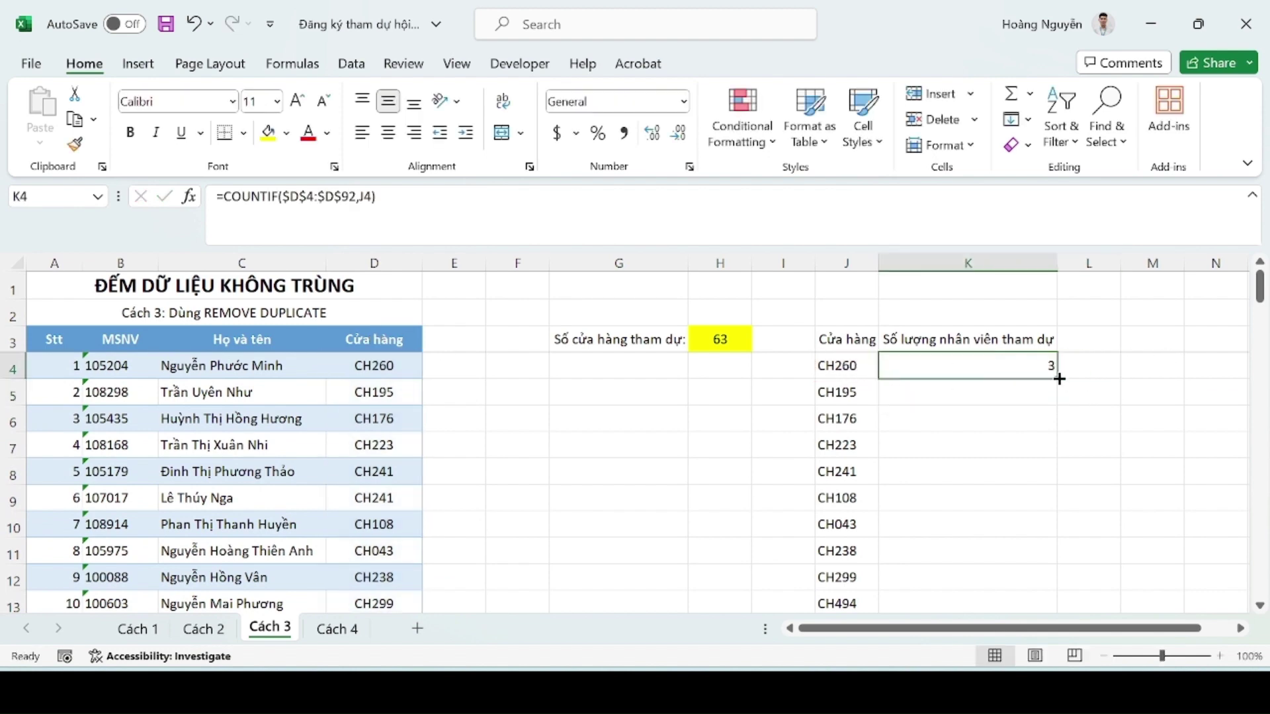
double_click(1056, 378)
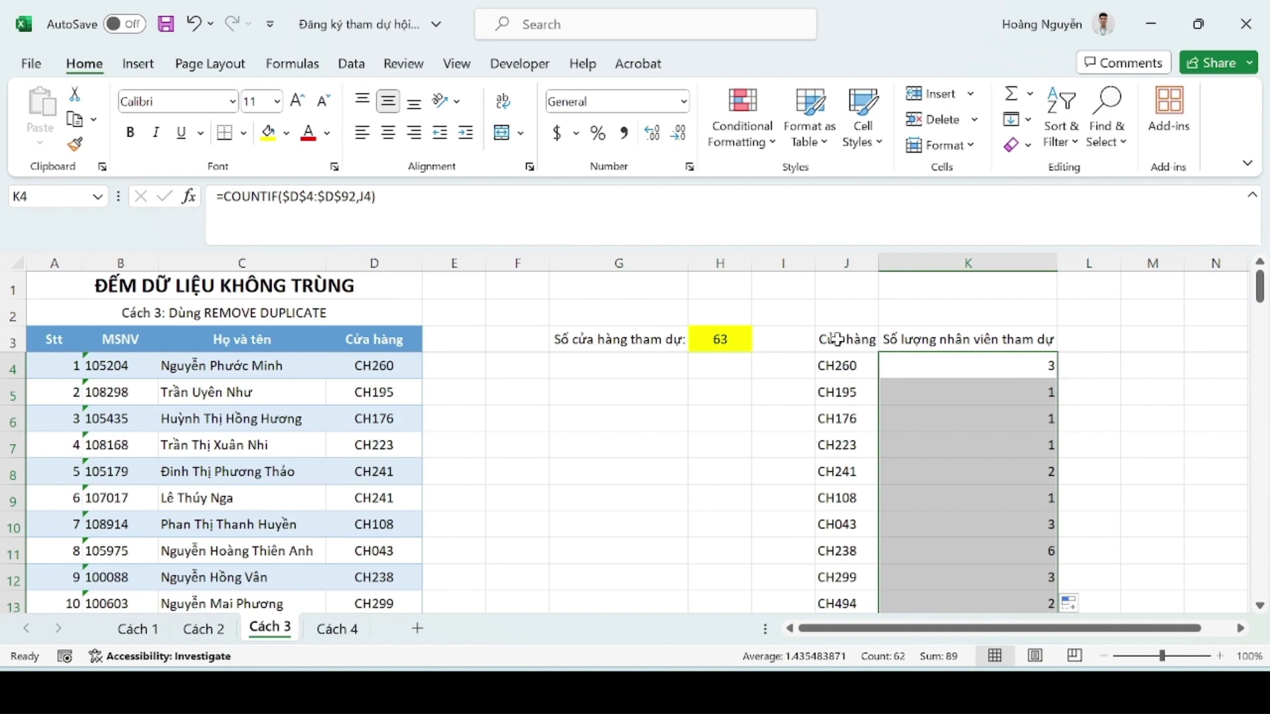
left_click_drag(837, 339, 938, 422)
left_click(938, 422)
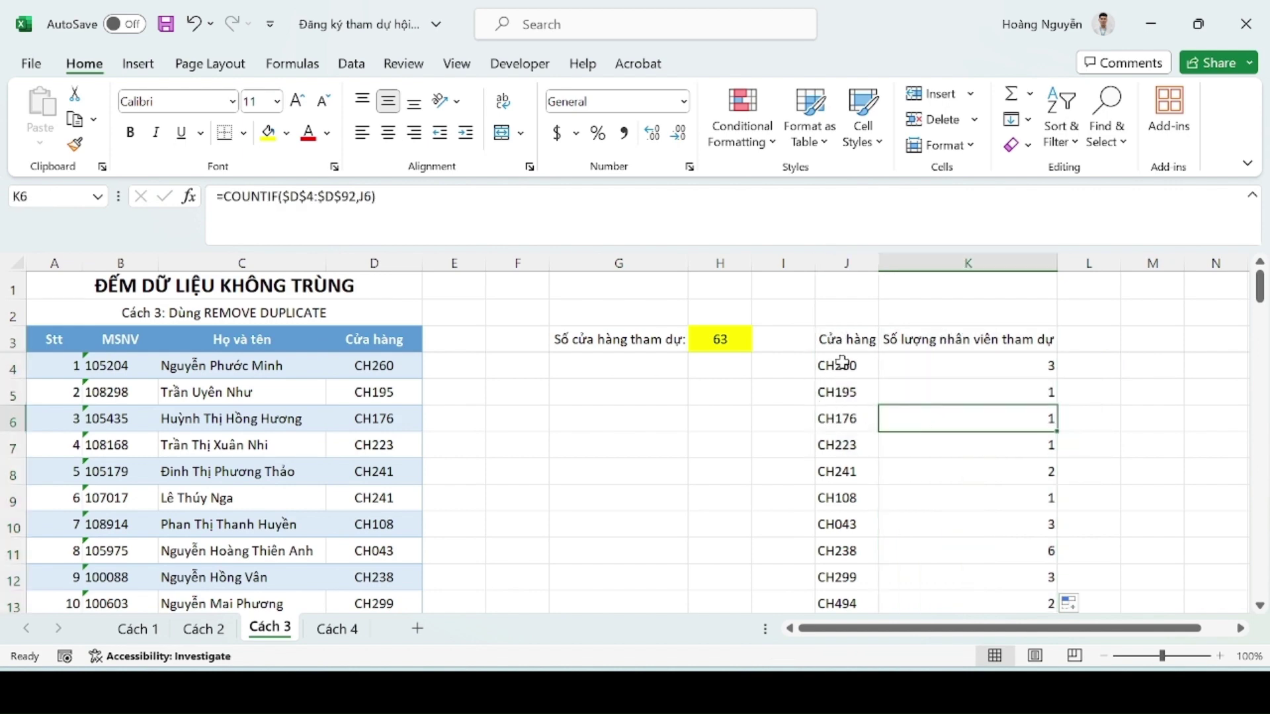
left_click_drag(844, 365, 839, 498)
left_click(838, 499)
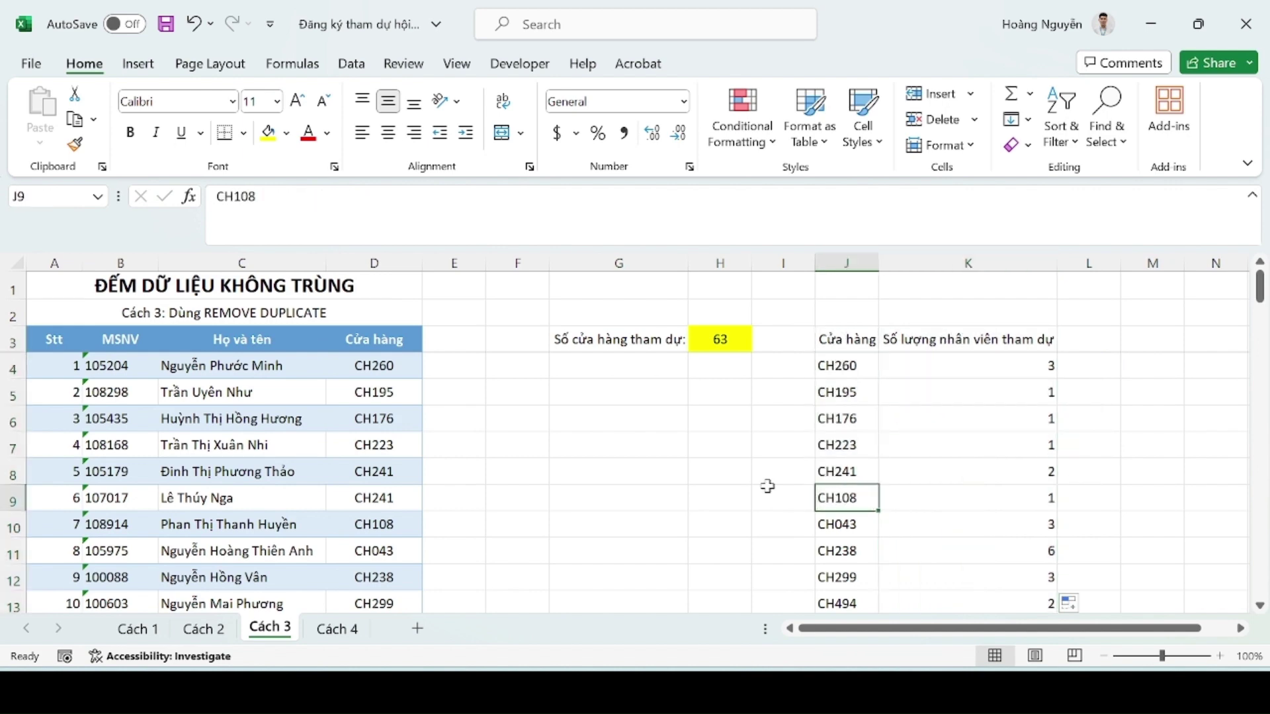
left_click(331, 630)
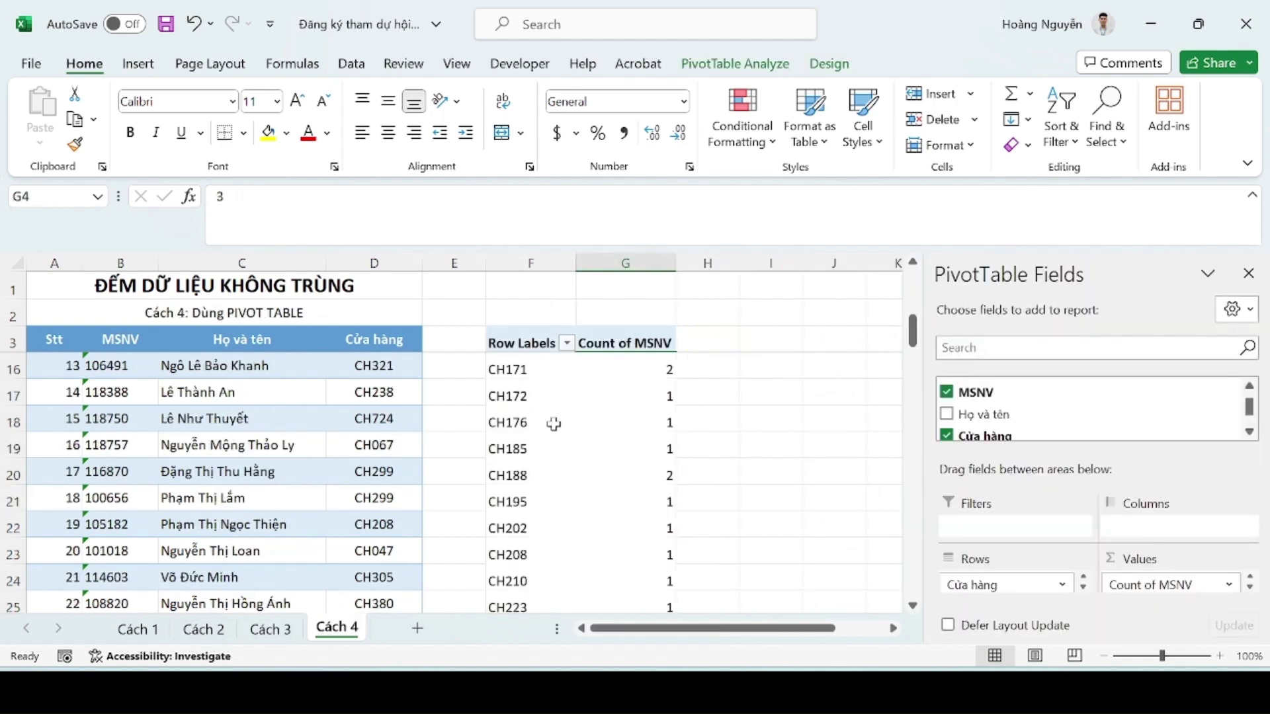
Step: Review Cách 1 and Cách 2, then Cách 3's deduplicated store codes and employee counts
key("ctrl+Page_Up")
key("ctrl+Page_Up")
key("ctrl+Page_Up")
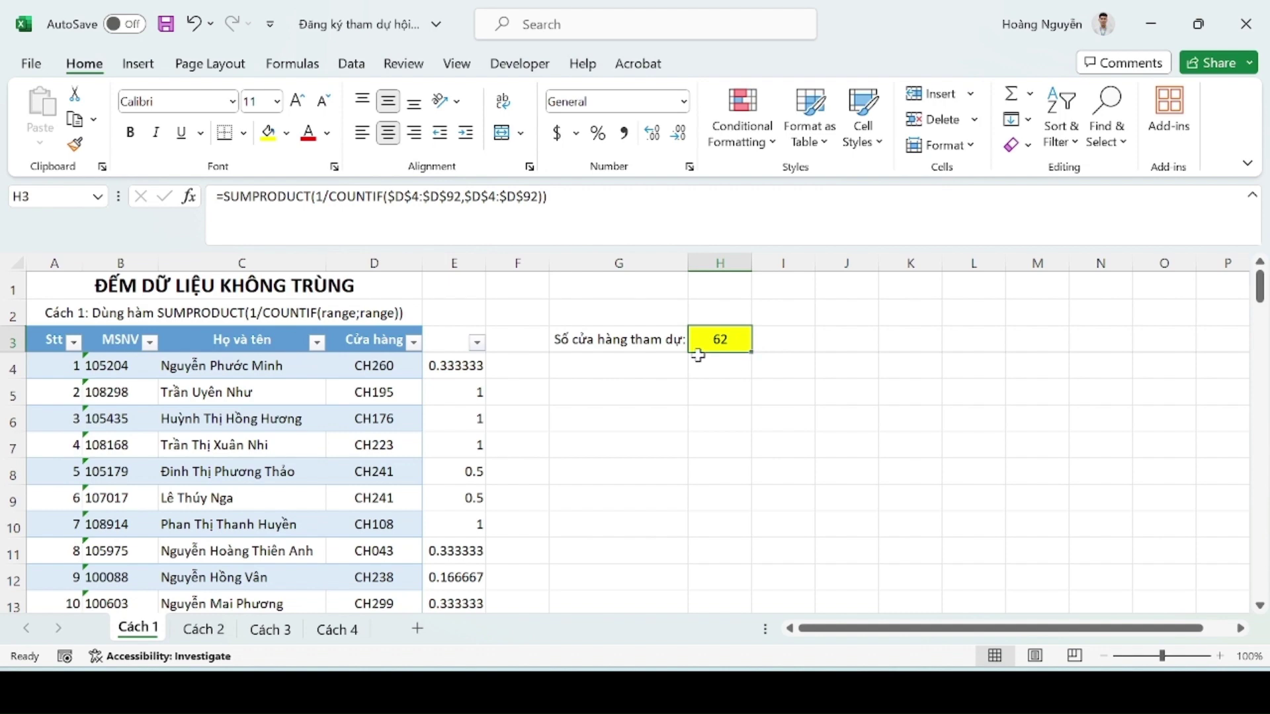
left_click(204, 628)
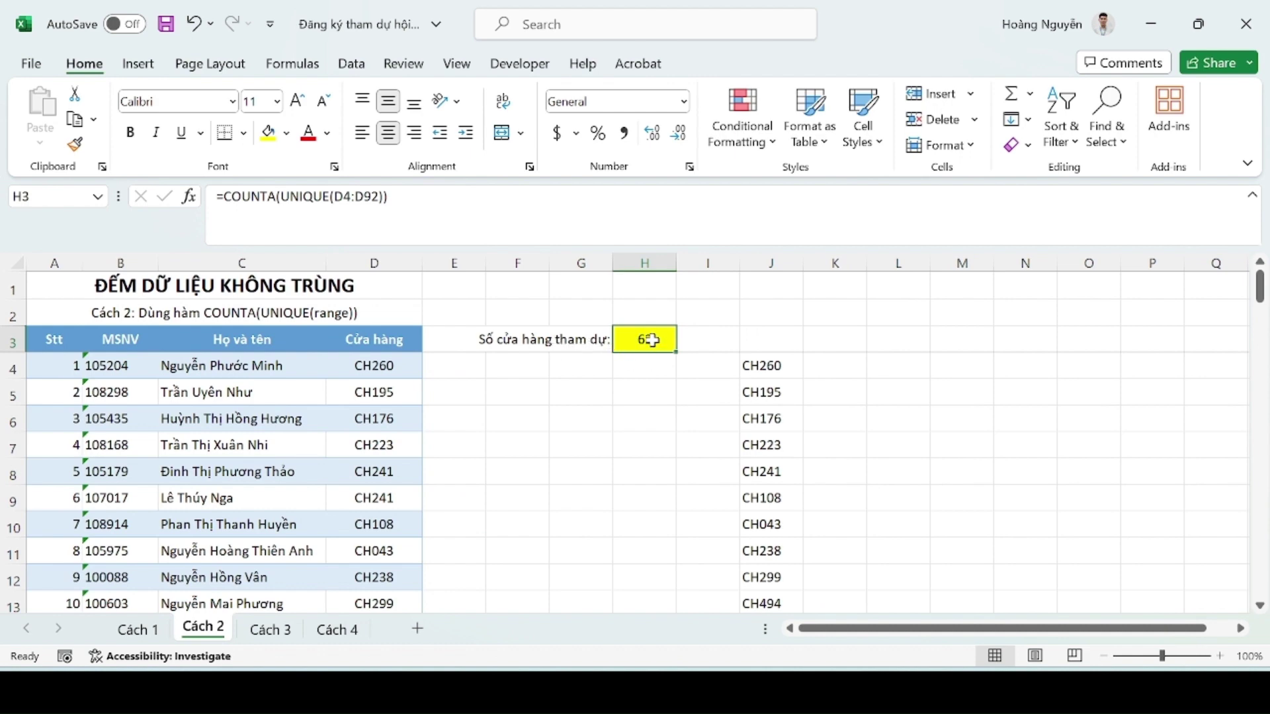
left_click(269, 628)
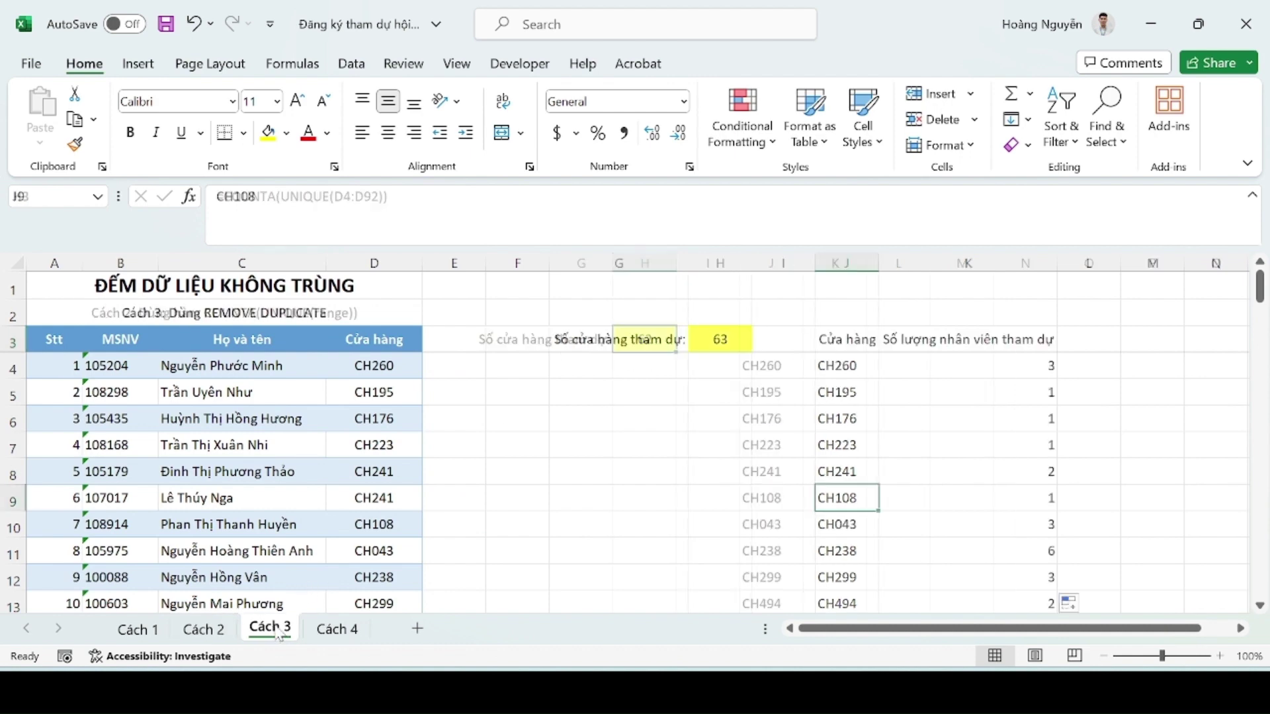
left_click_drag(837, 369, 824, 568)
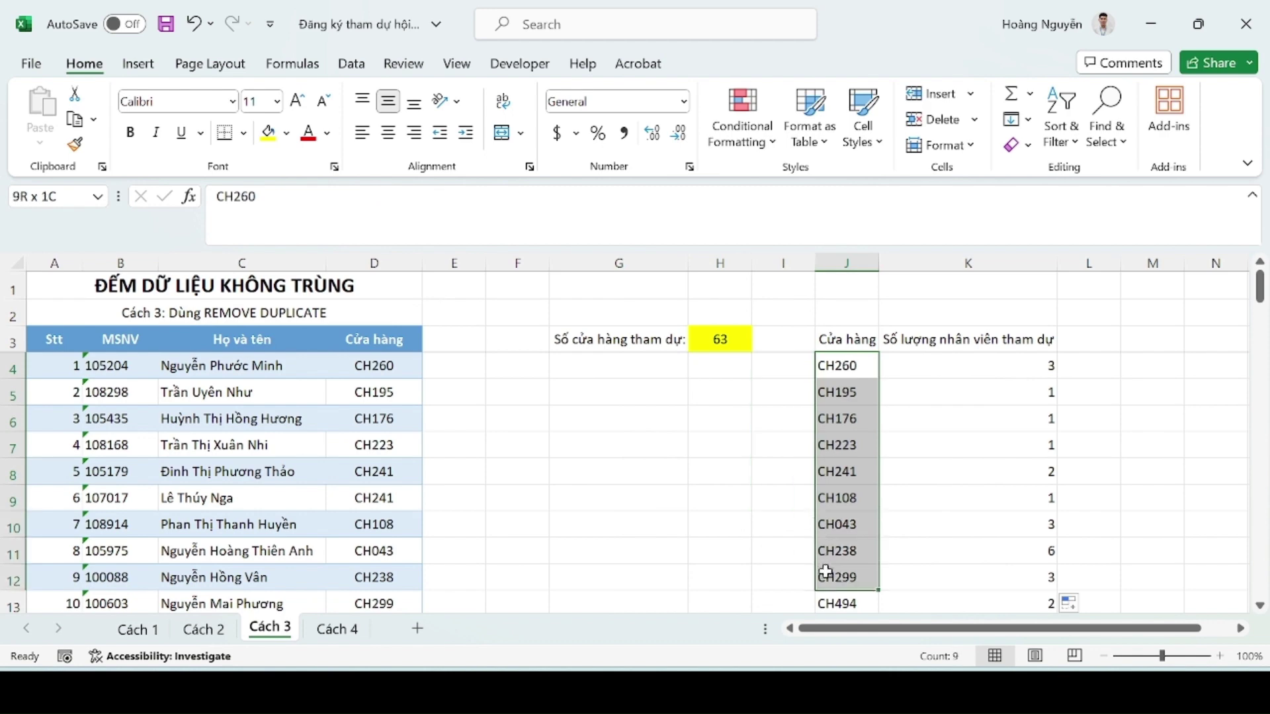
left_click_drag(992, 369, 975, 506)
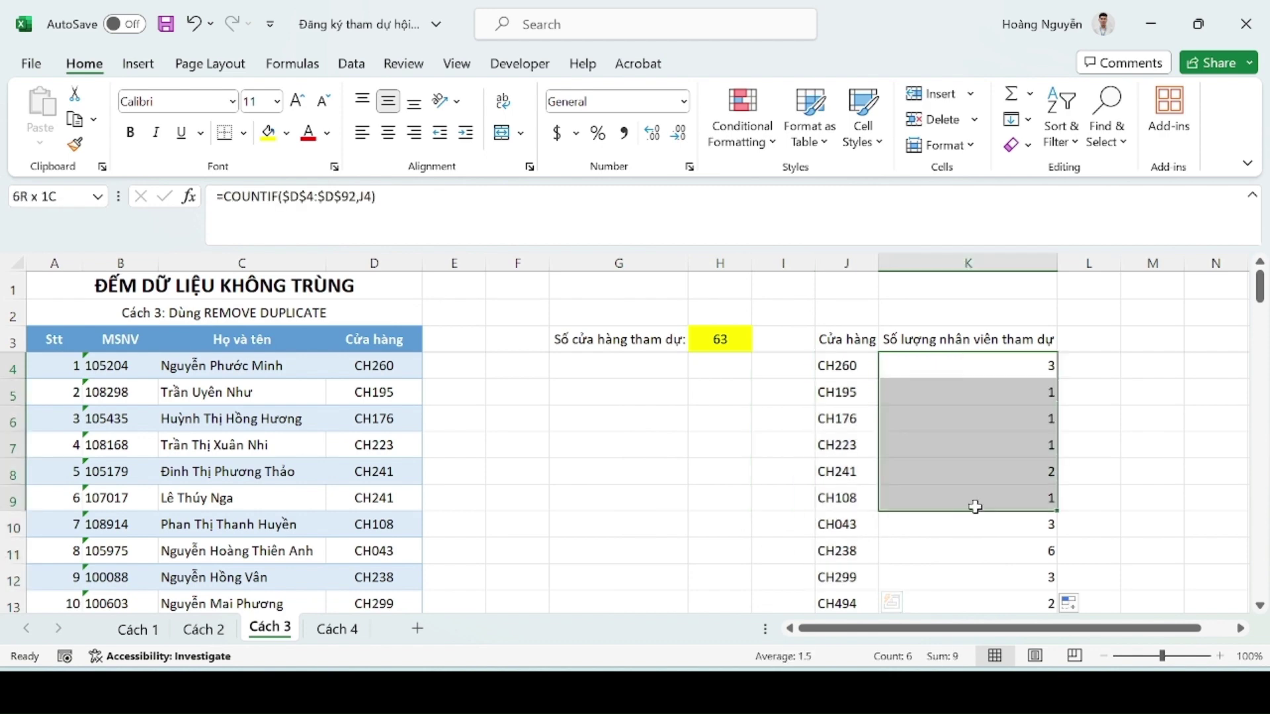
Step: Review the Cách 4 pivot's store labels and employee counts, including CH195
left_click(336, 626)
left_click_drag(590, 371, 595, 424)
left_click_drag(594, 468, 604, 519)
left_click(604, 525)
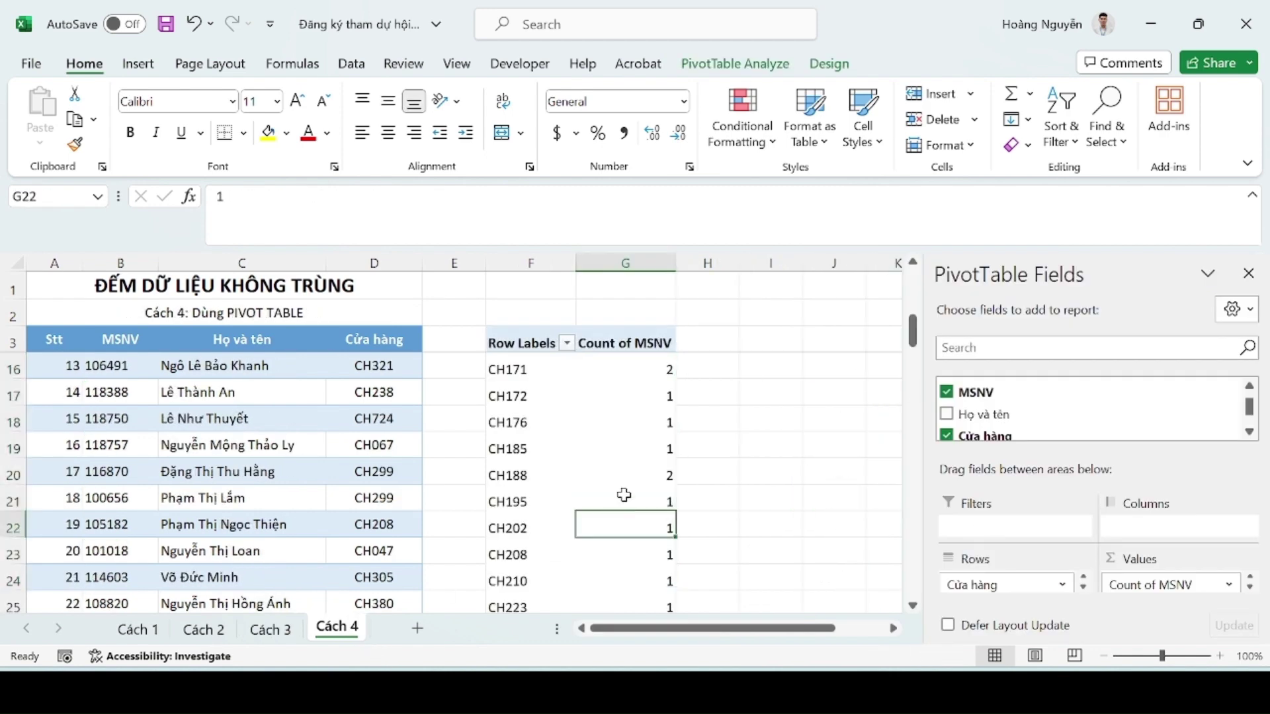
left_click_drag(525, 371, 521, 552)
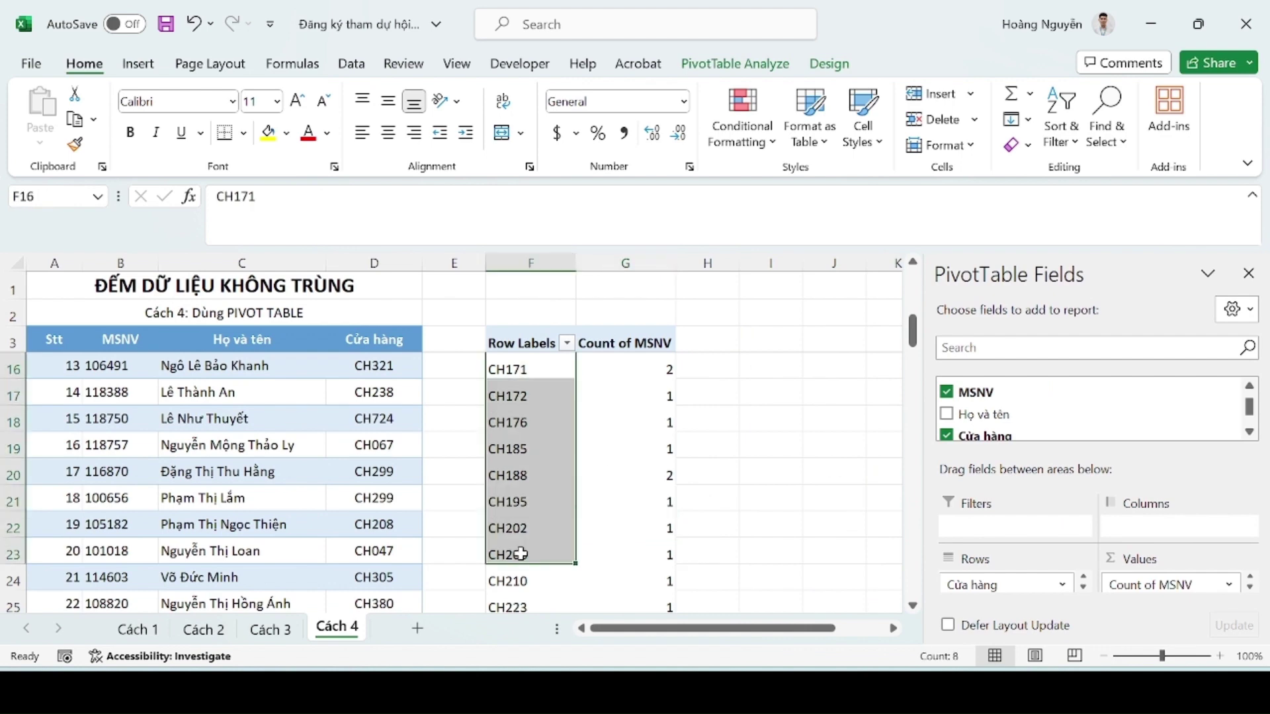
left_click(619, 499)
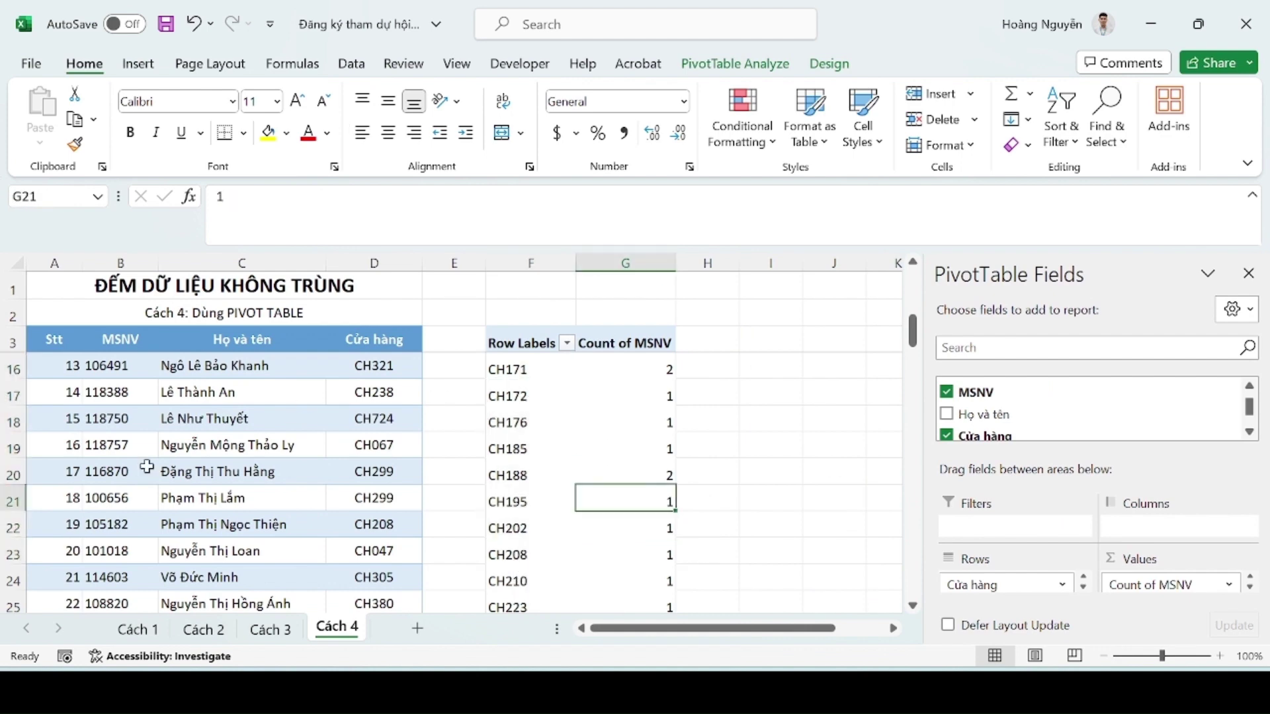
Step: Revisit Cách 1, then end on Cách 3 where H3 reads 63
left_click(136, 629)
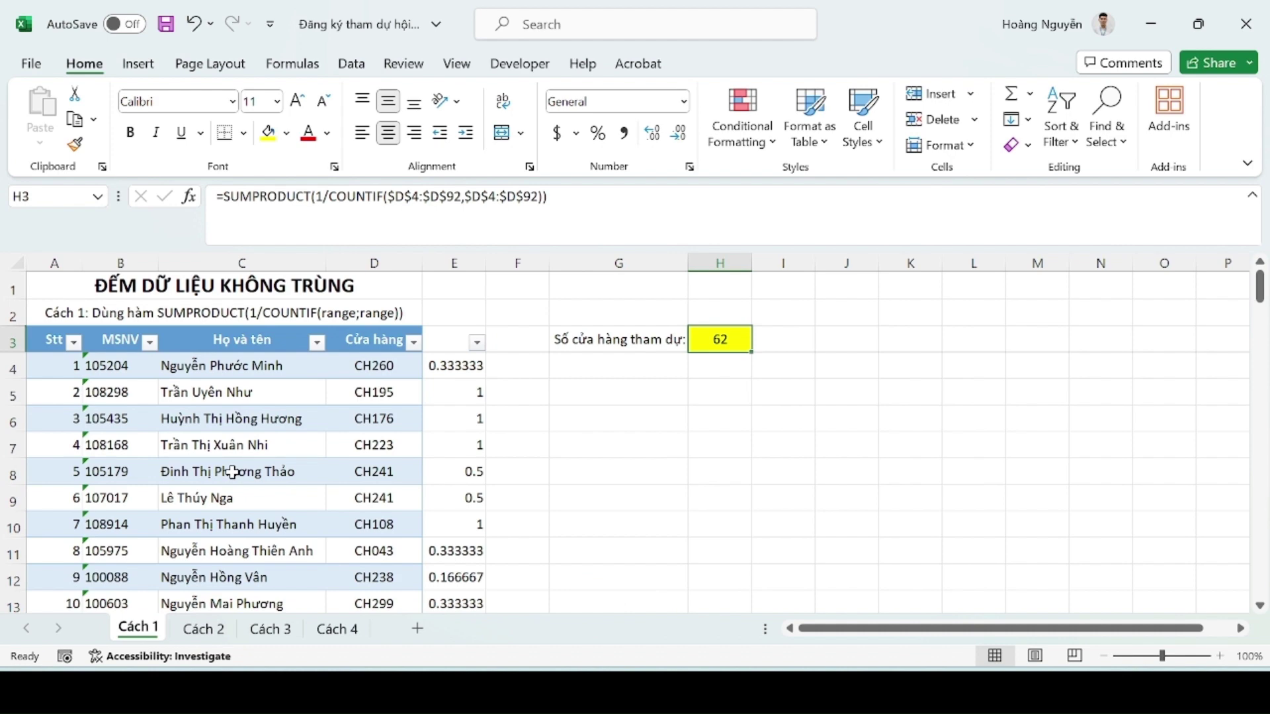
left_click(270, 630)
left_click(296, 473)
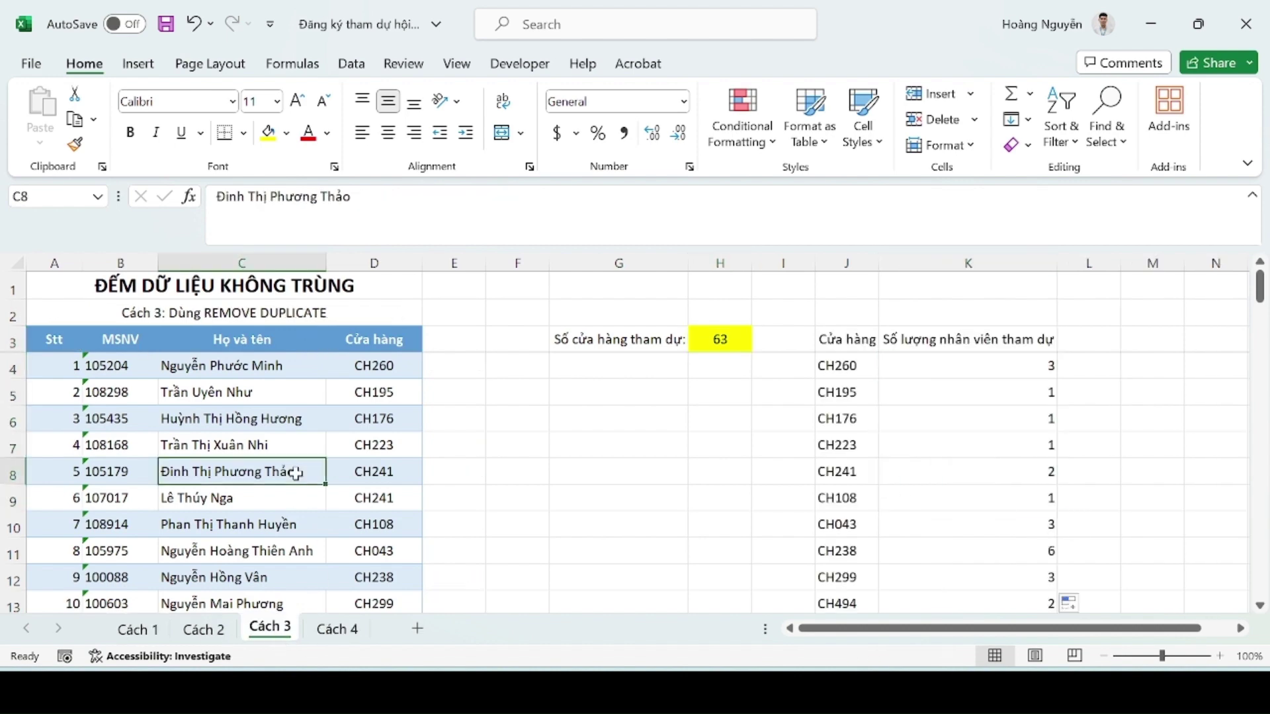